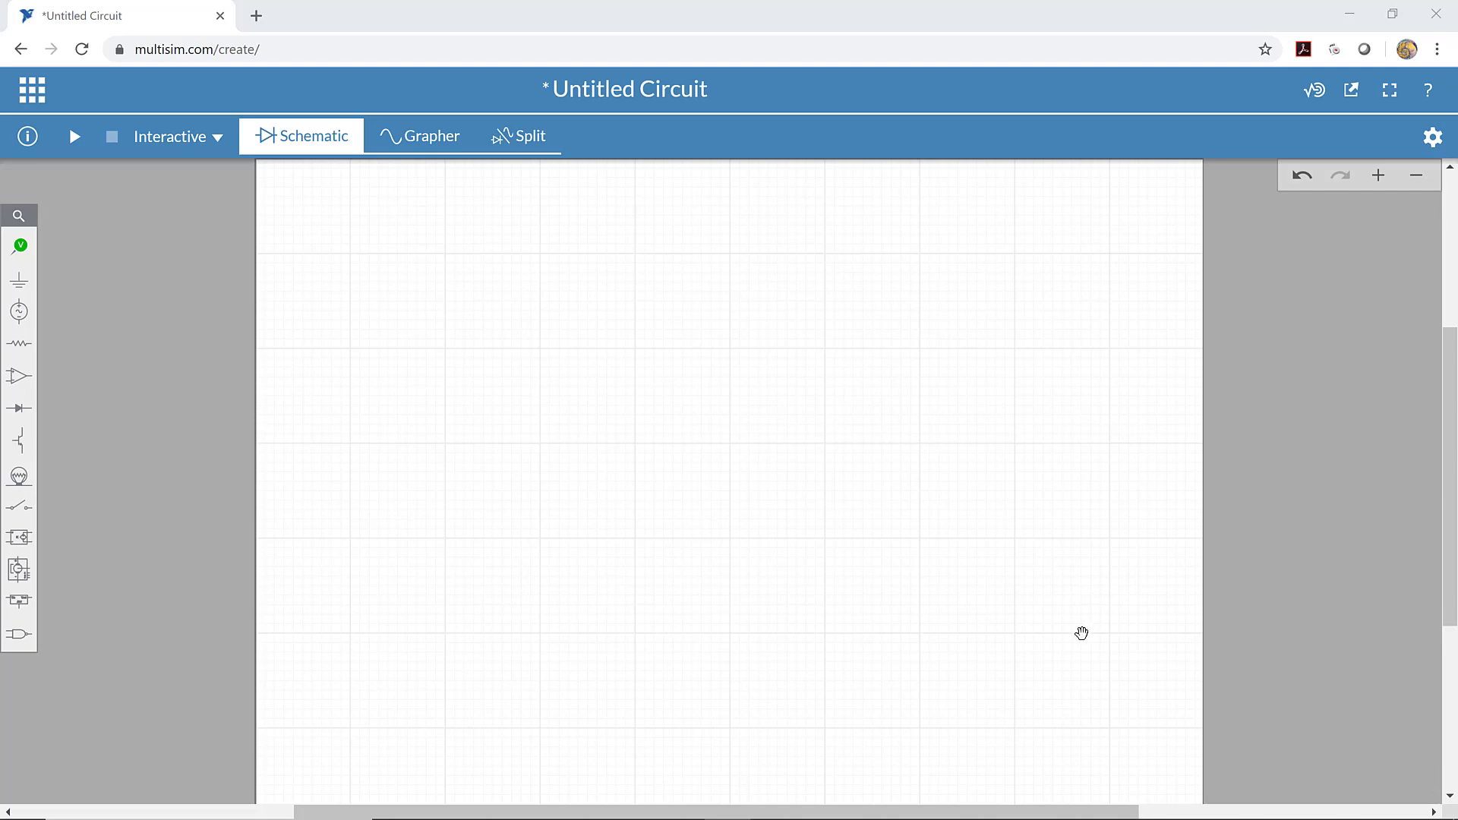
# Place a 3 Terminal Opamp near the middle of the schematic sheet.
pyautogui.click(19, 375)
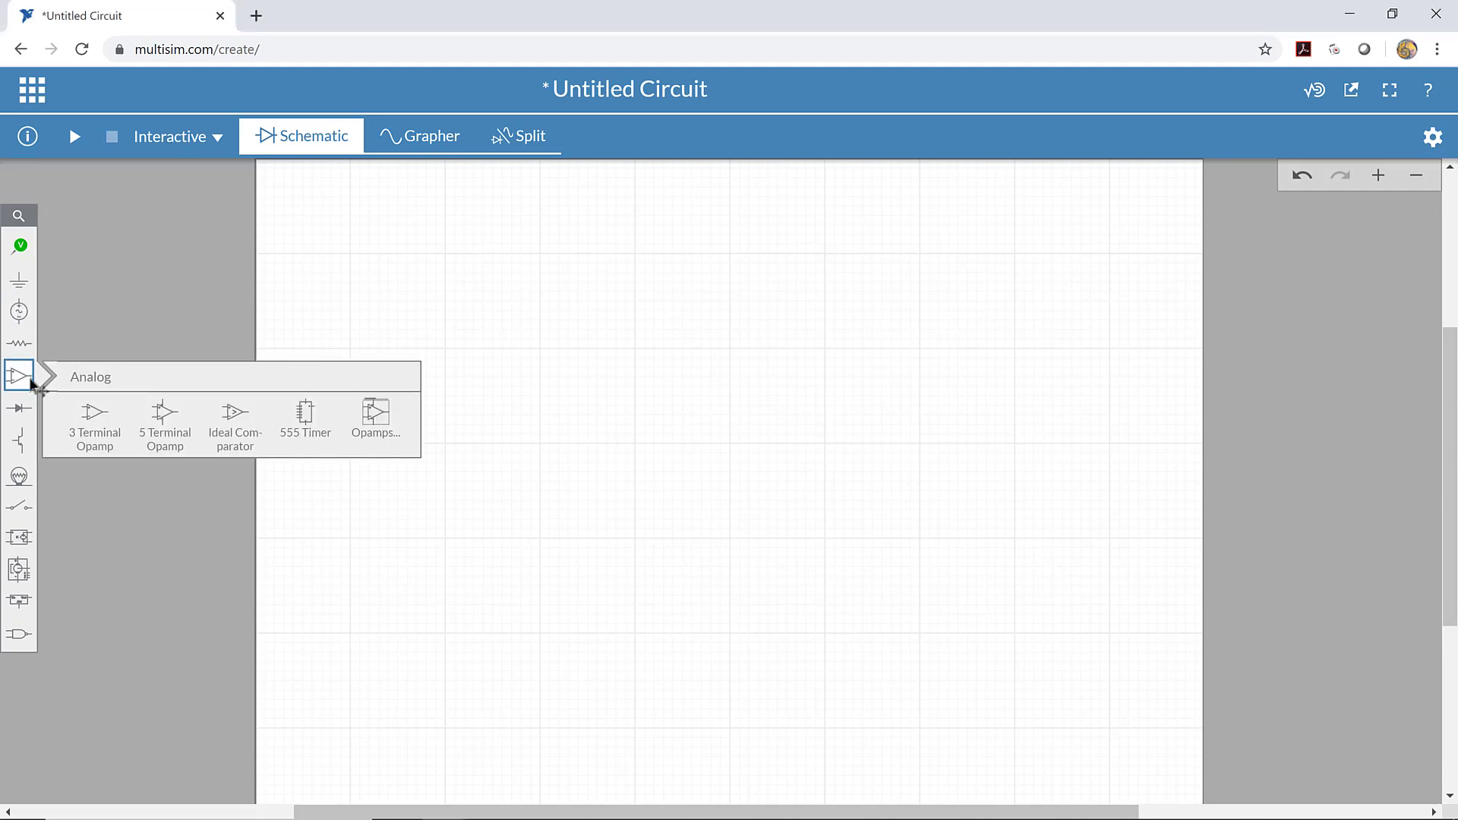
pyautogui.click(92, 414)
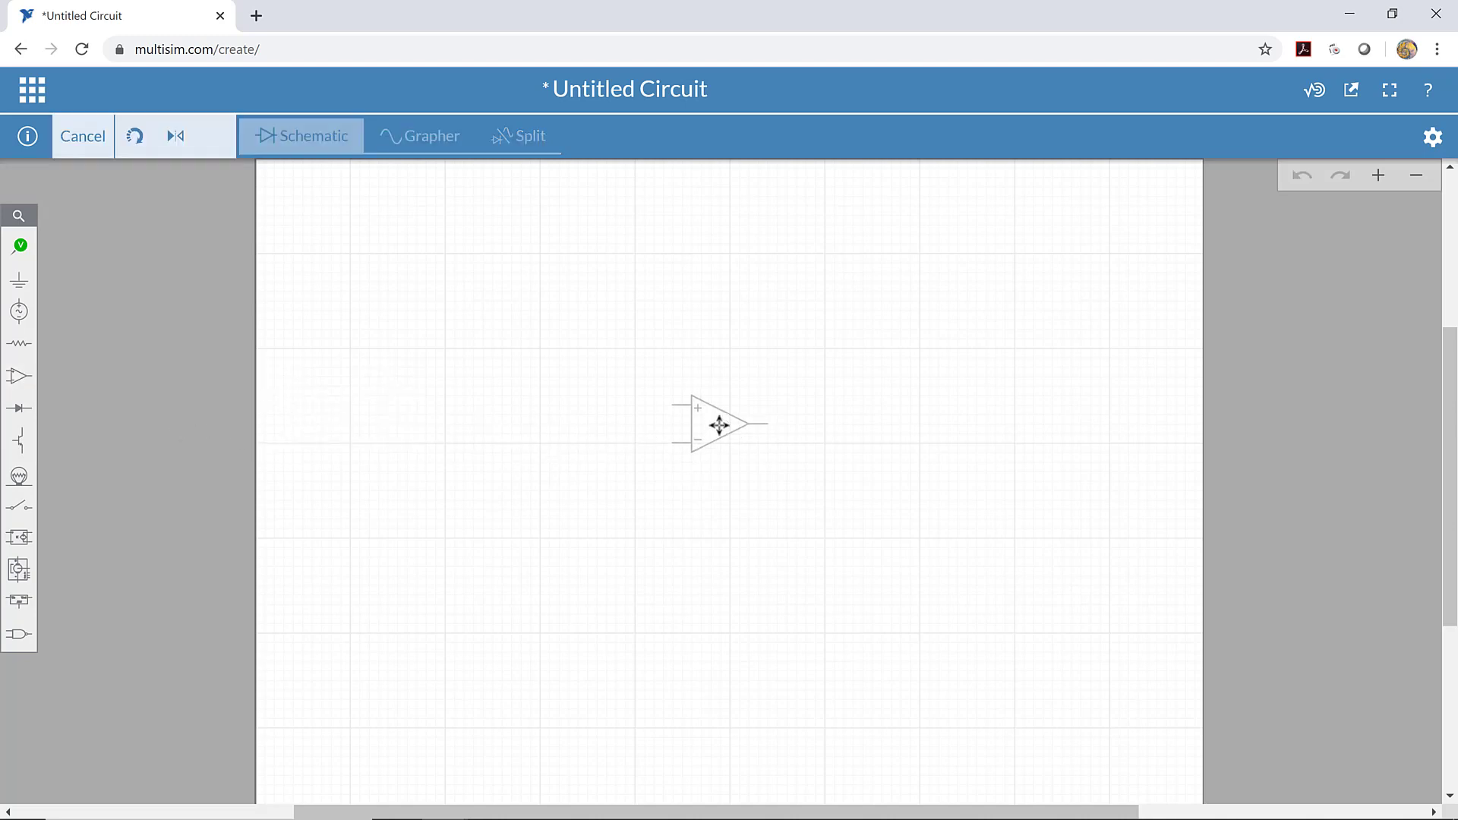
pyautogui.click(719, 426)
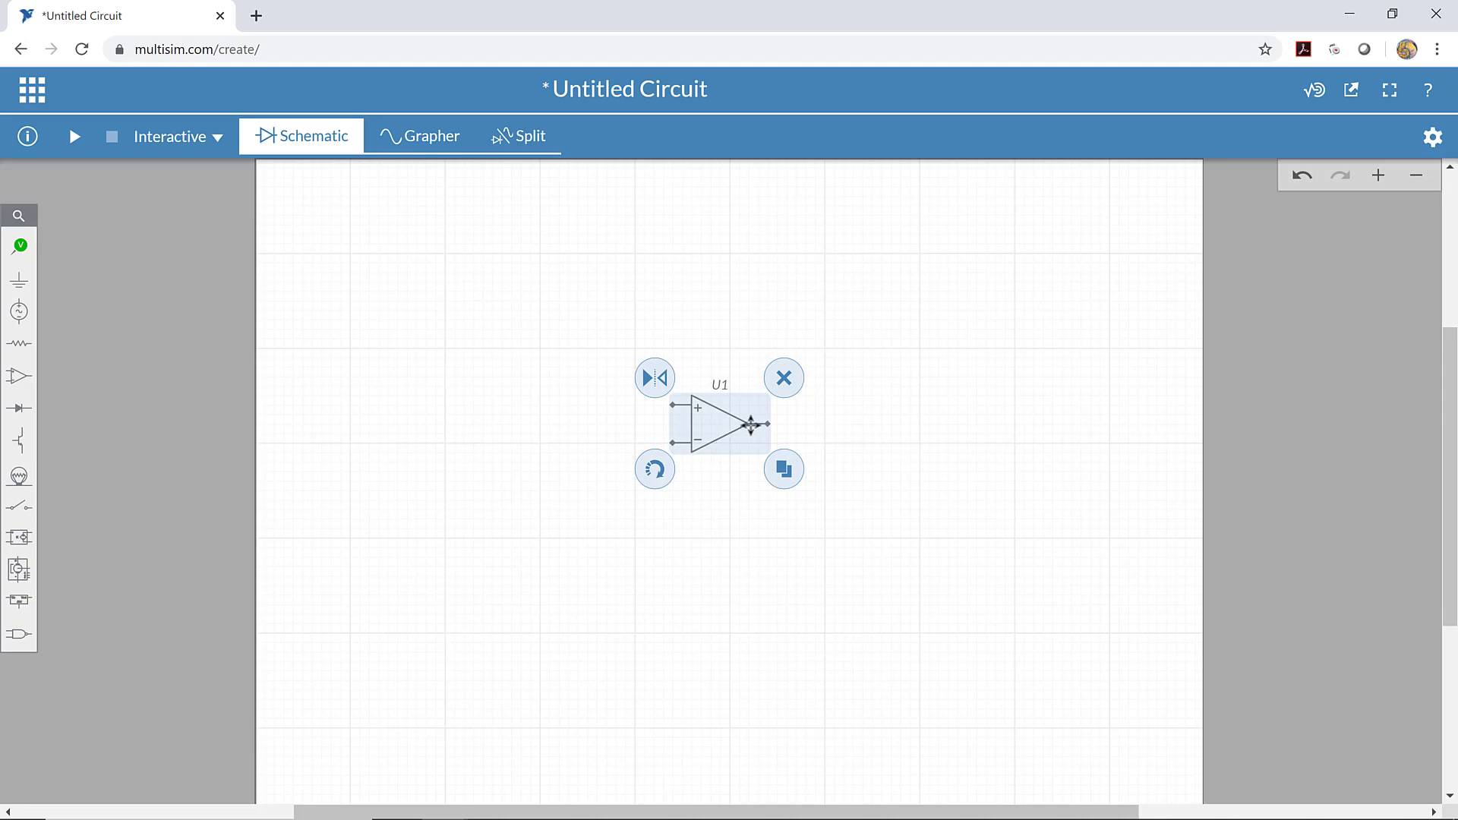
# Mirror and rotate the opamp so its inverting input is above the non-inverting input and its output faces right.
pyautogui.click(657, 386)
pyautogui.click(655, 468)
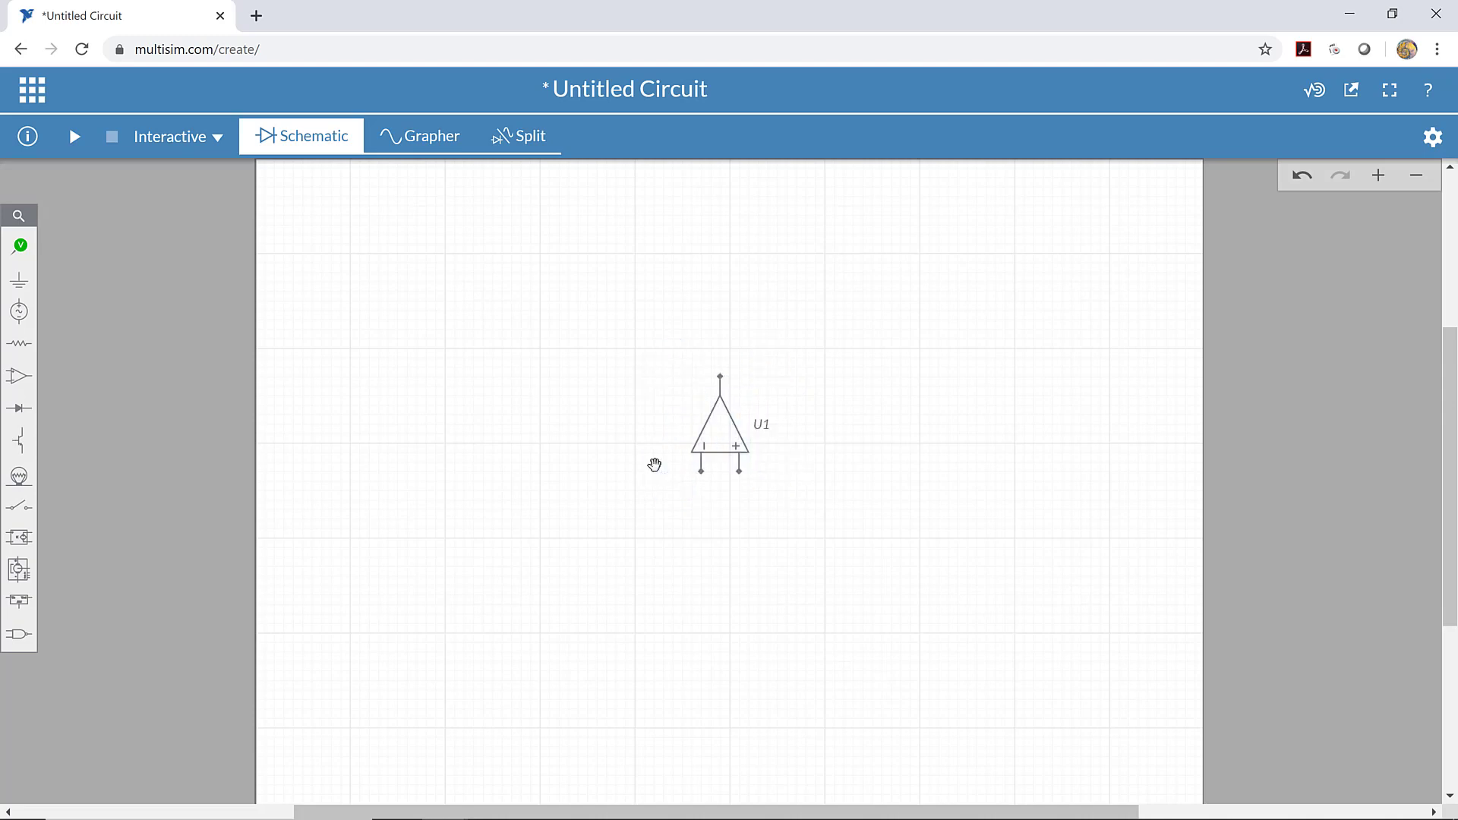
pyautogui.click(697, 452)
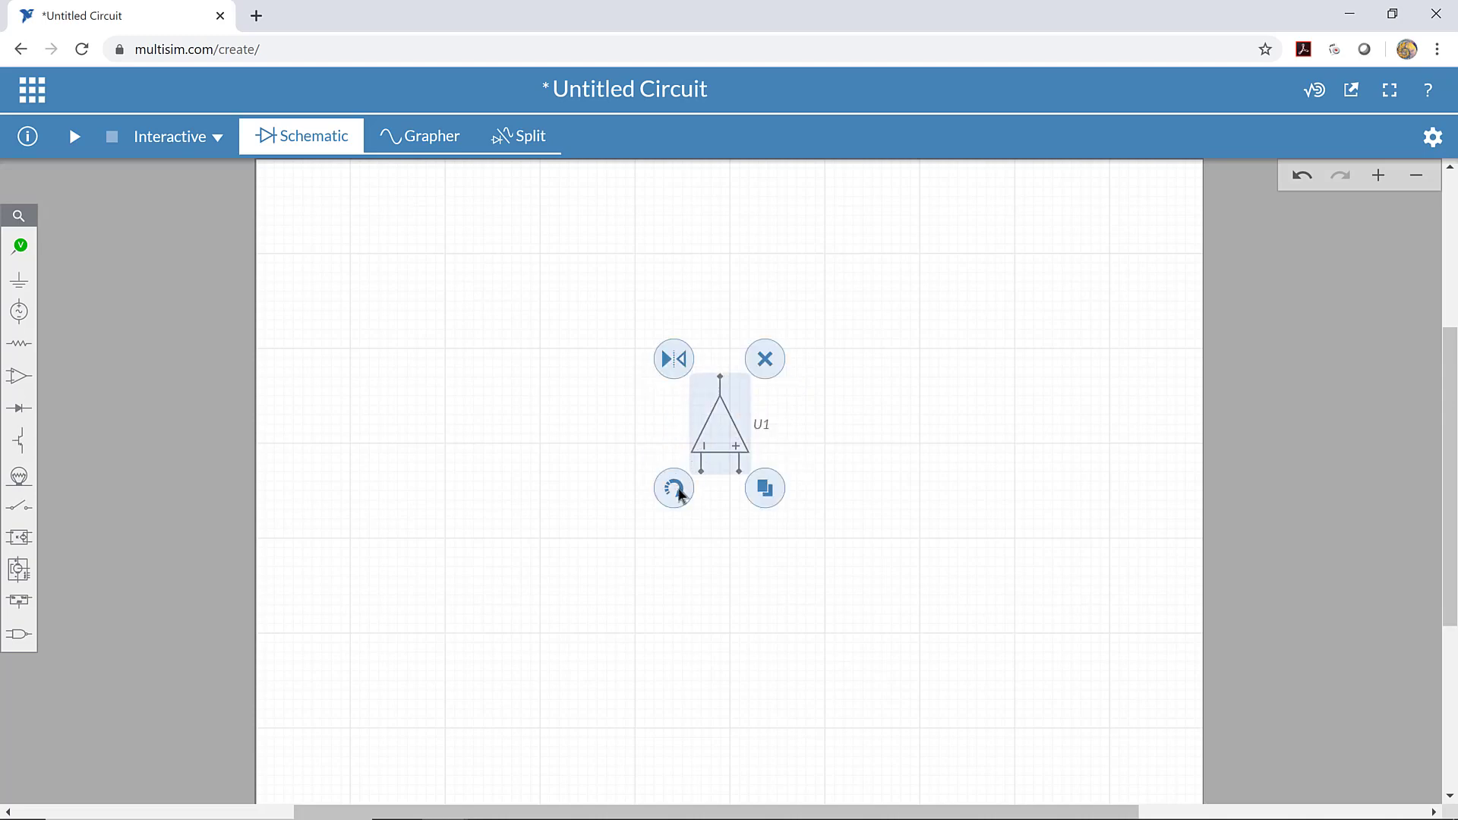
pyautogui.click(673, 487)
pyautogui.click(690, 337)
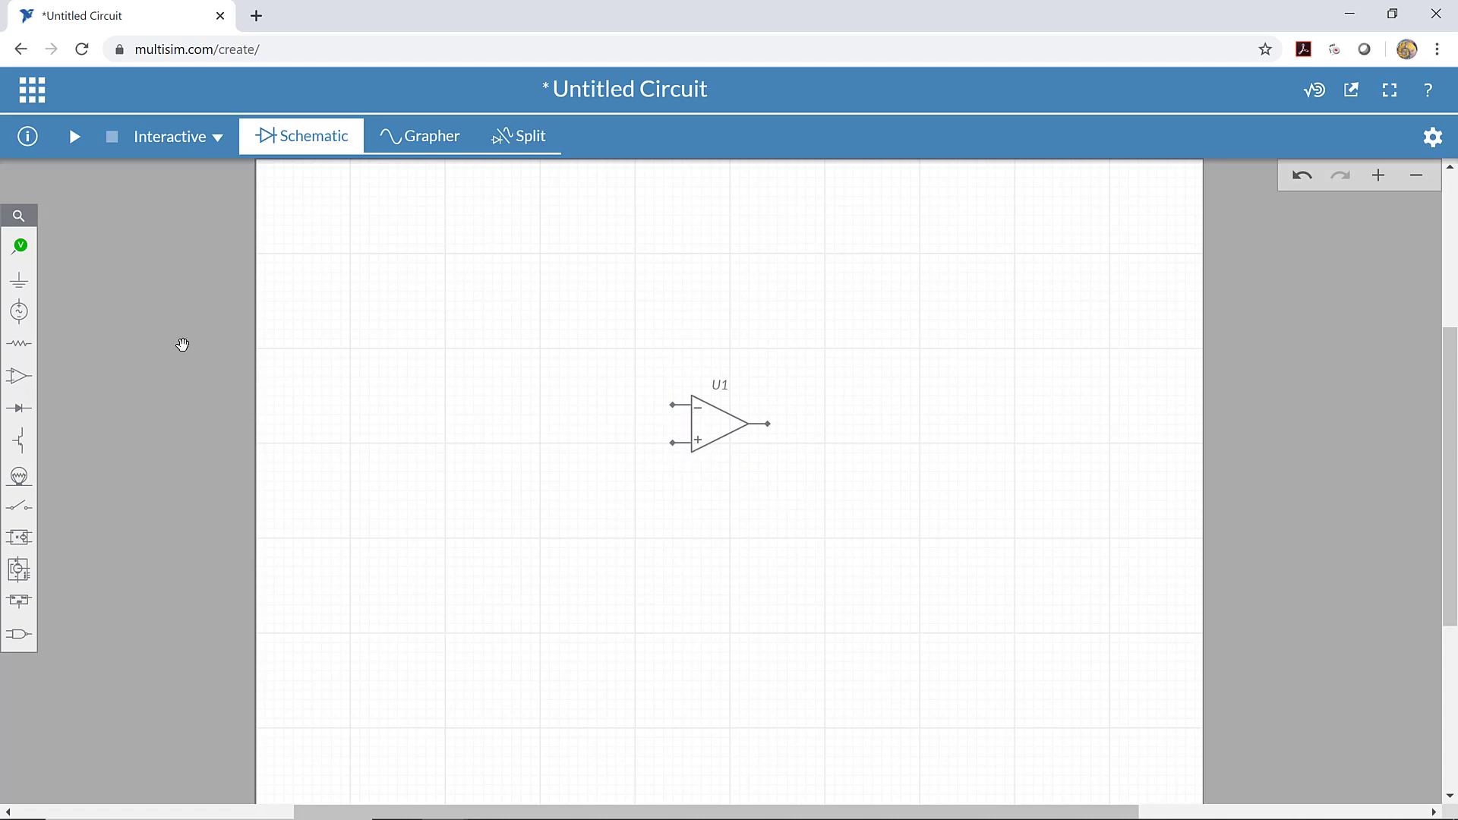
# Place a resistor to the left of the opamp's inverting input and a duplicate of it above the opamp.
pyautogui.click(19, 343)
pyautogui.click(90, 389)
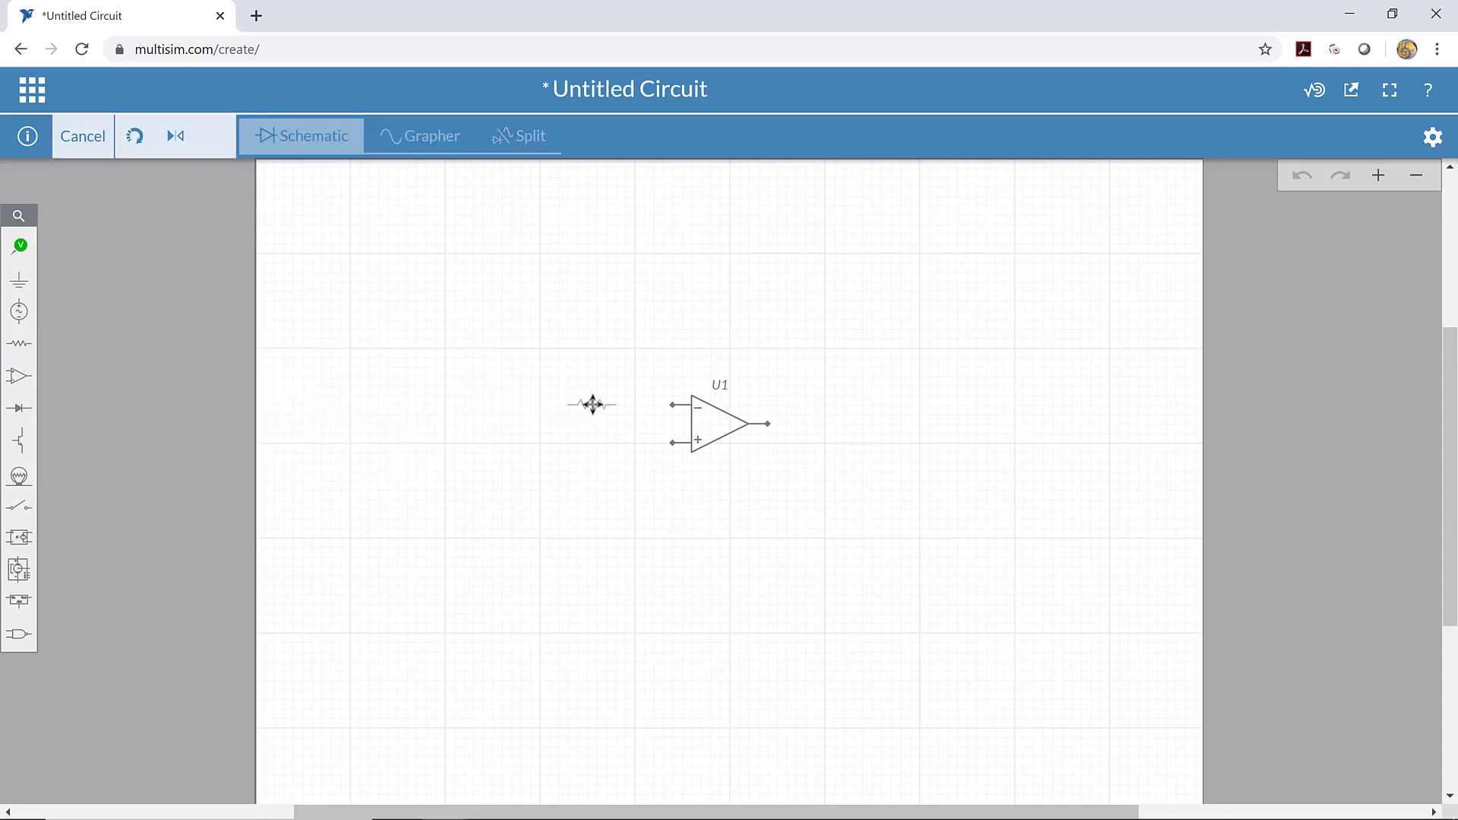
pyautogui.click(592, 404)
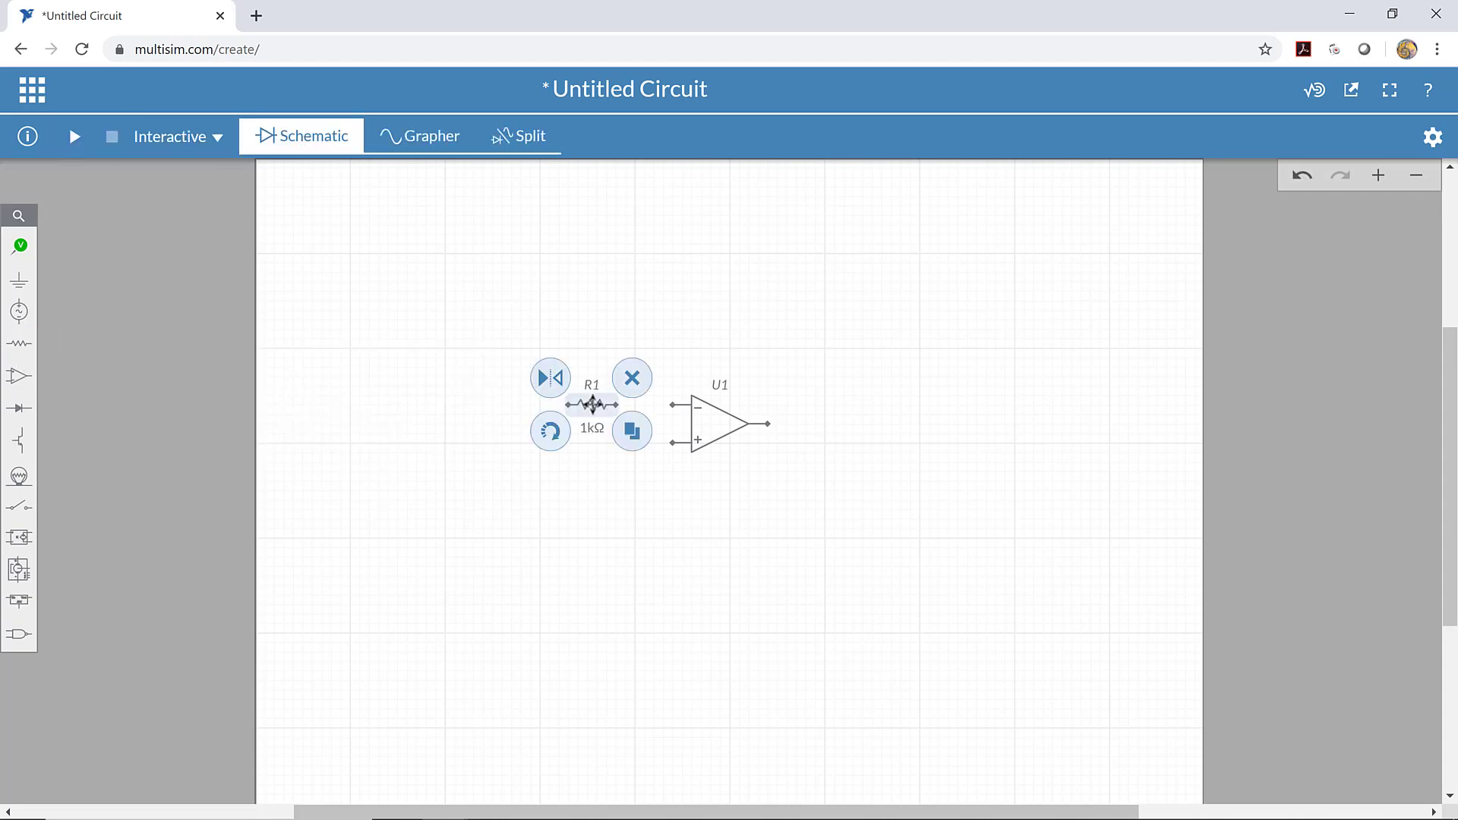
pyautogui.click(632, 433)
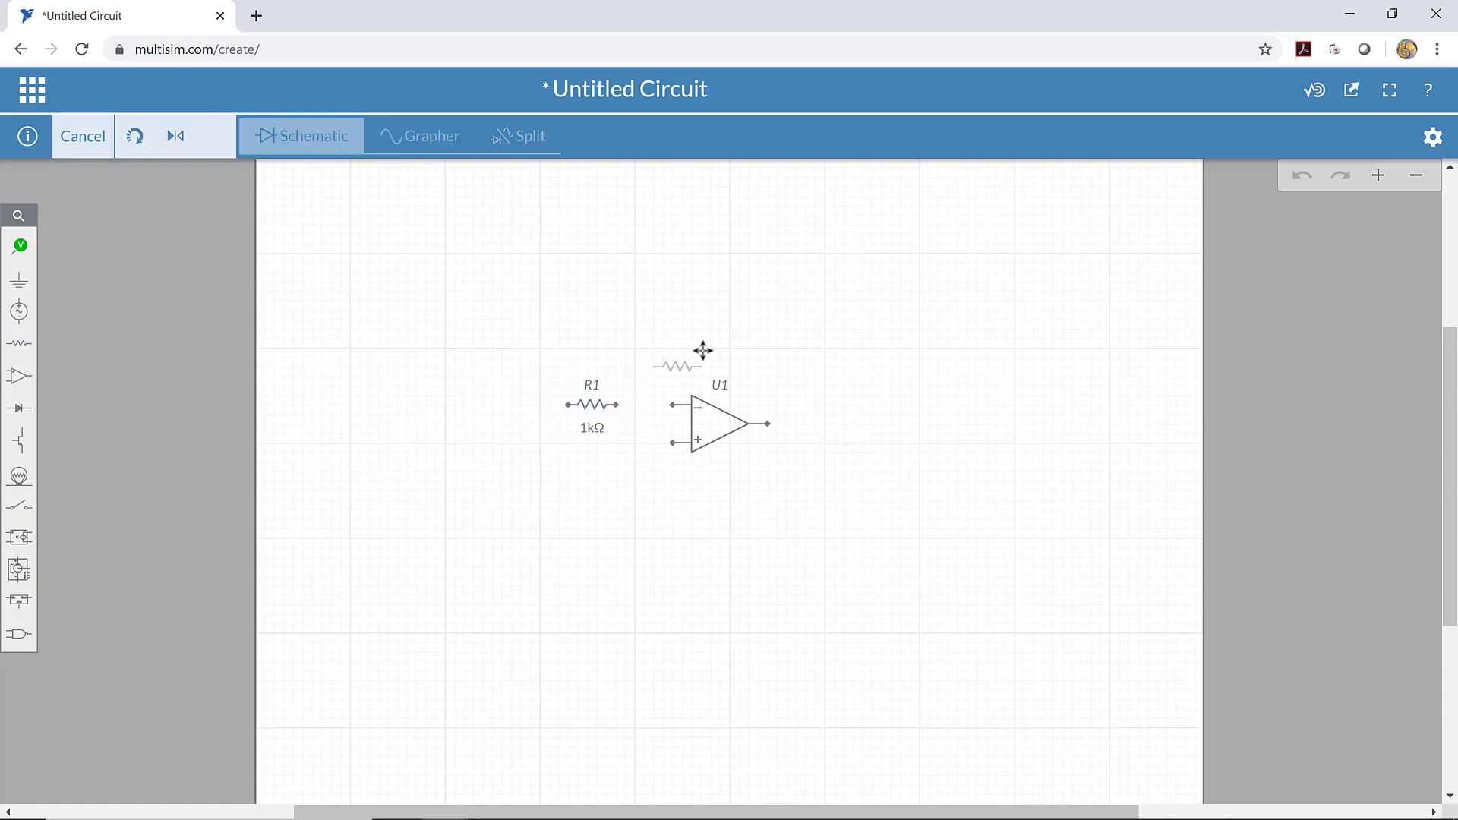
pyautogui.click(711, 328)
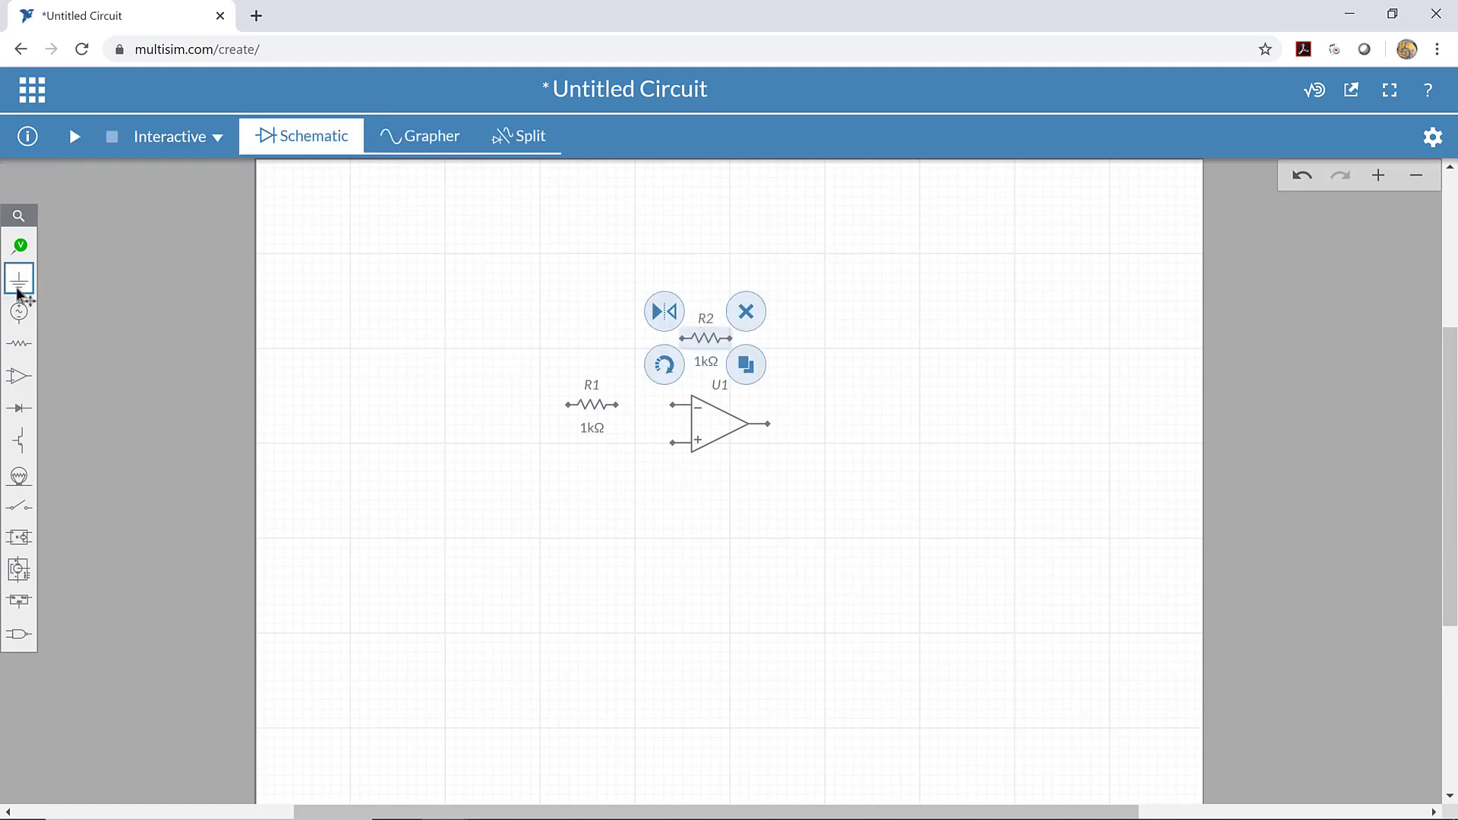
# Place an AC Voltage source to the lower left of resistor R1.
pyautogui.click(21, 312)
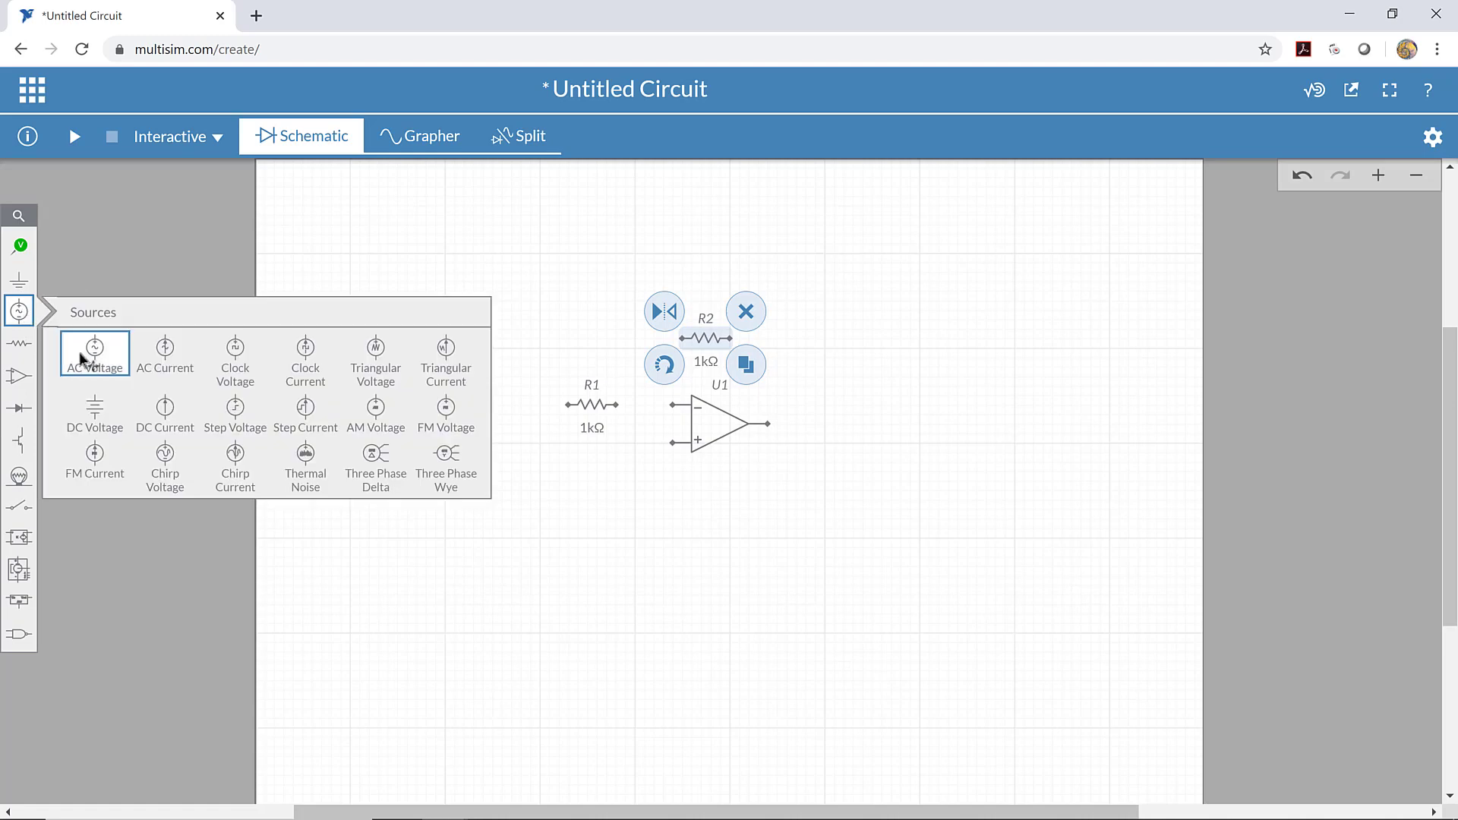
pyautogui.click(88, 348)
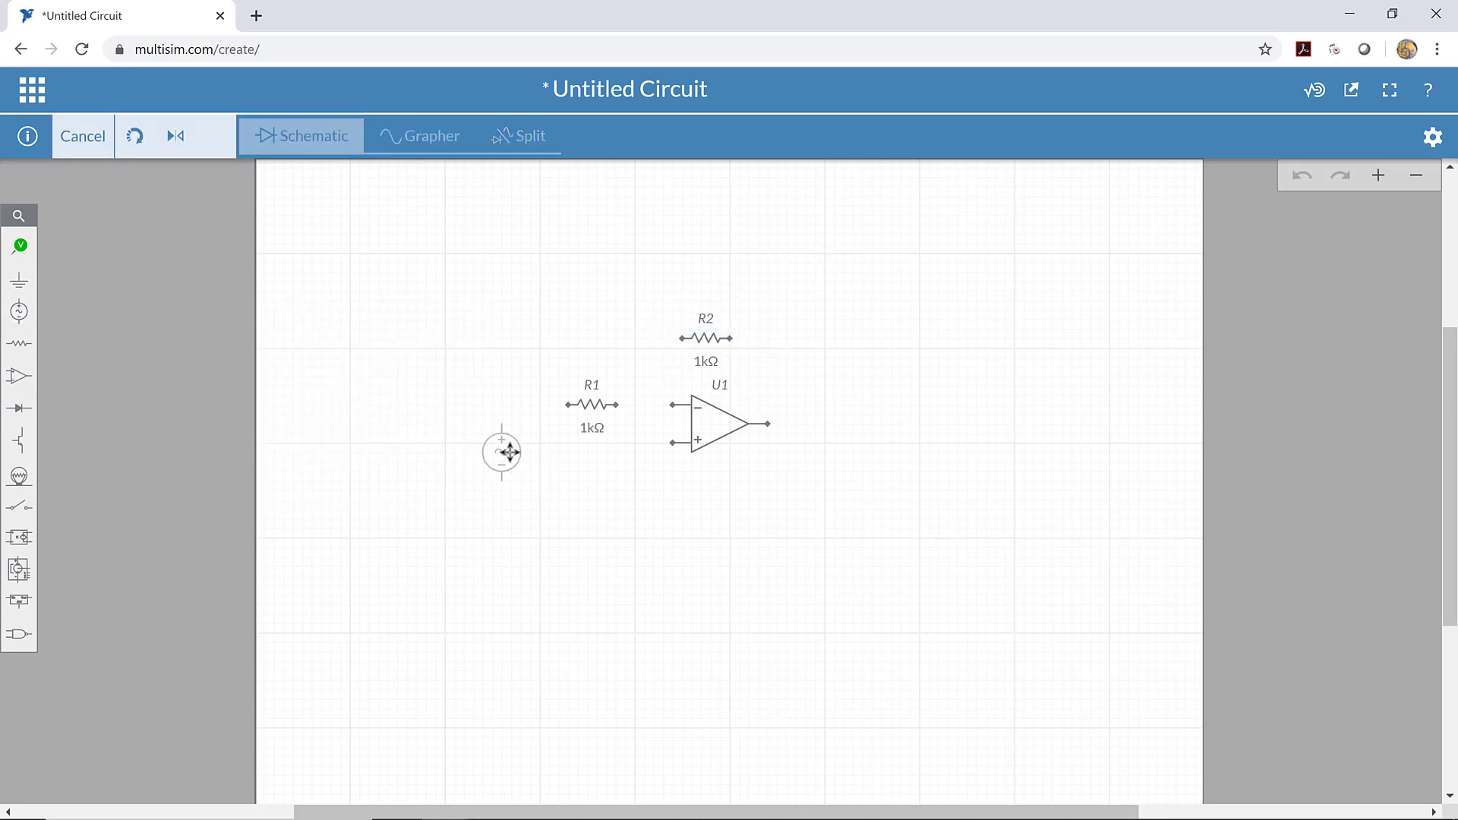
pyautogui.click(510, 453)
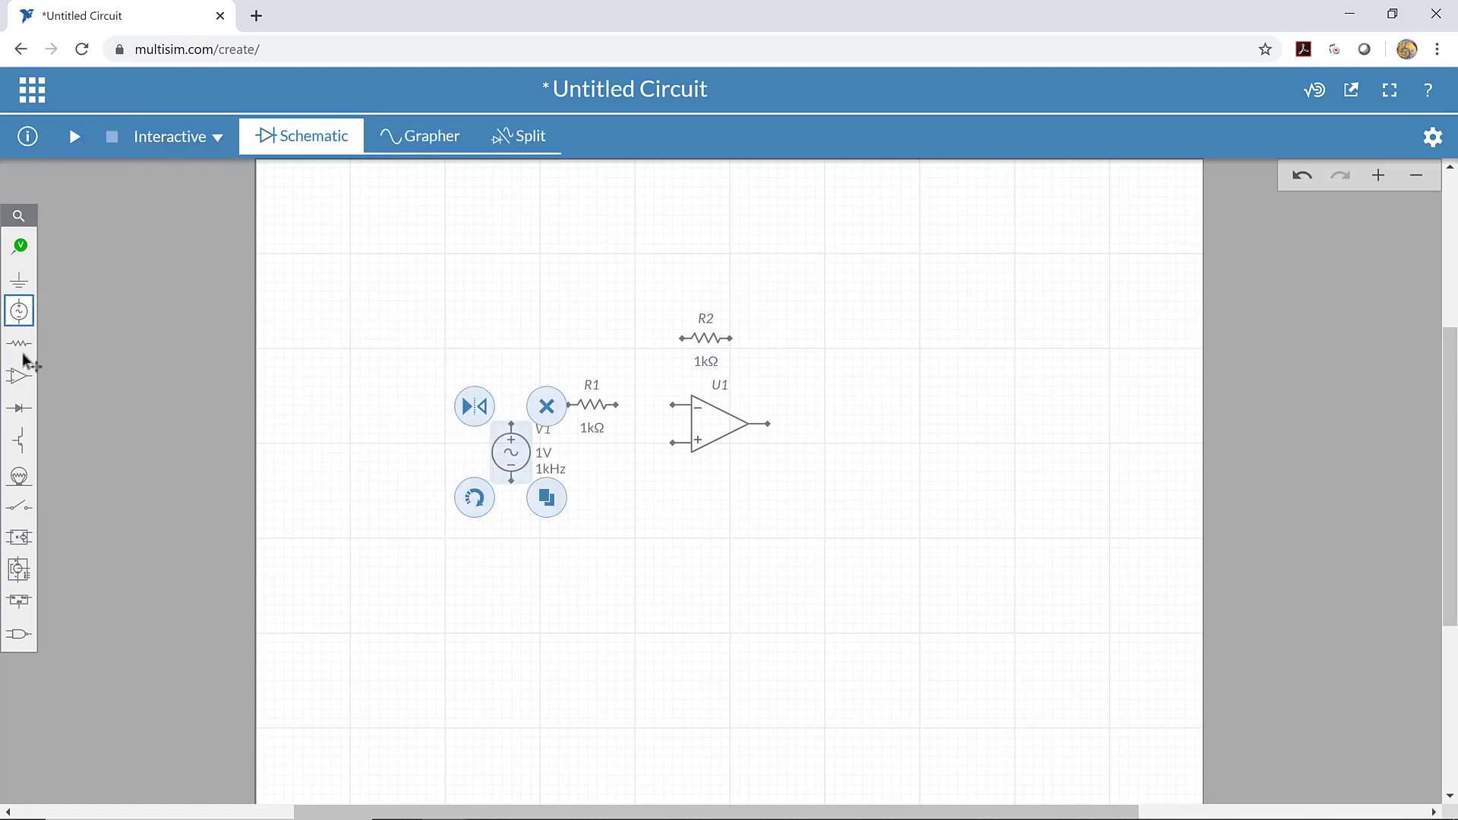
# Place a ground below the AC source and a duplicate ground below the opamp's non-inverting input.
pyautogui.click(16, 291)
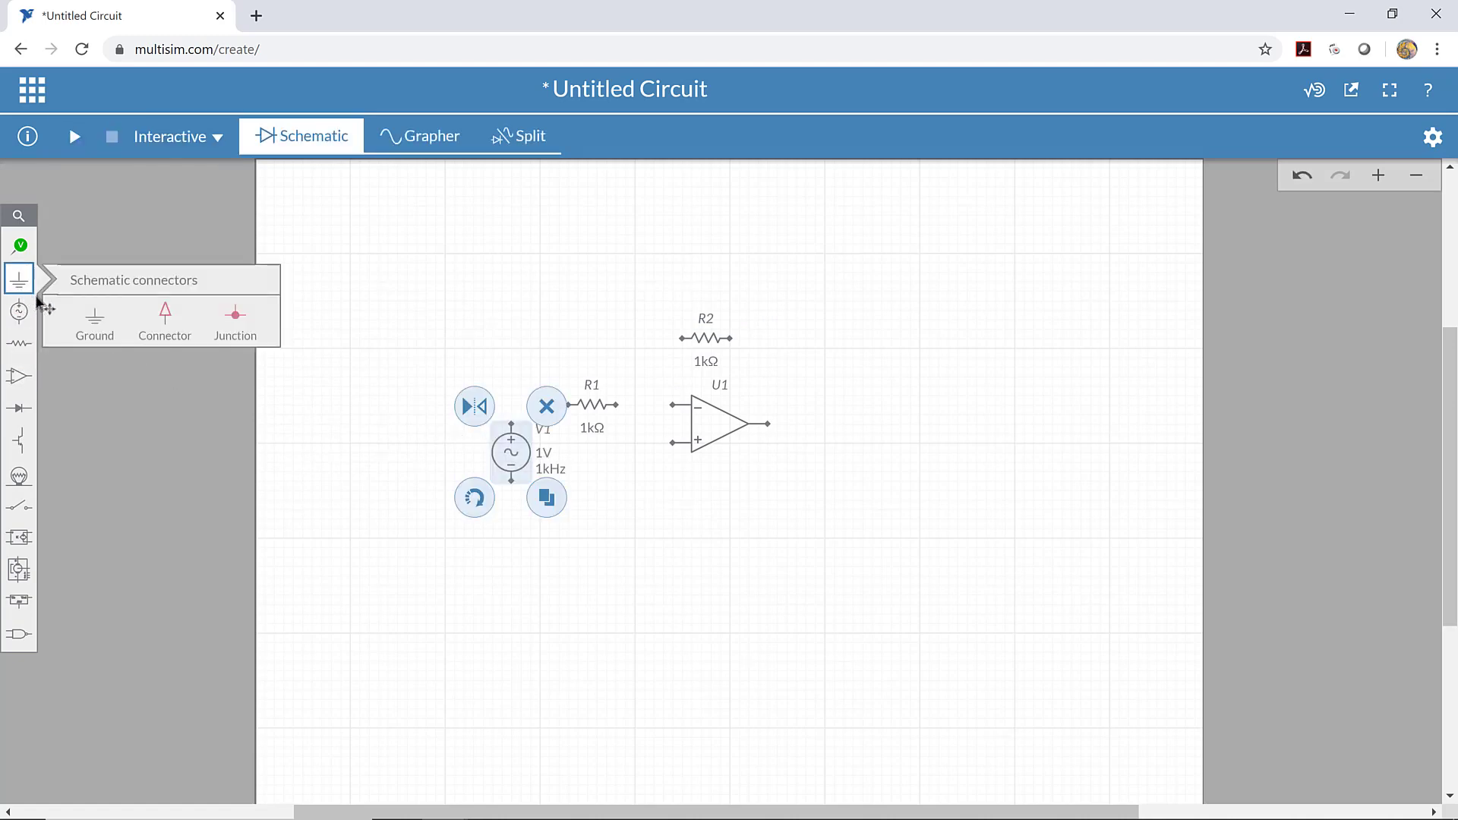
pyautogui.click(91, 319)
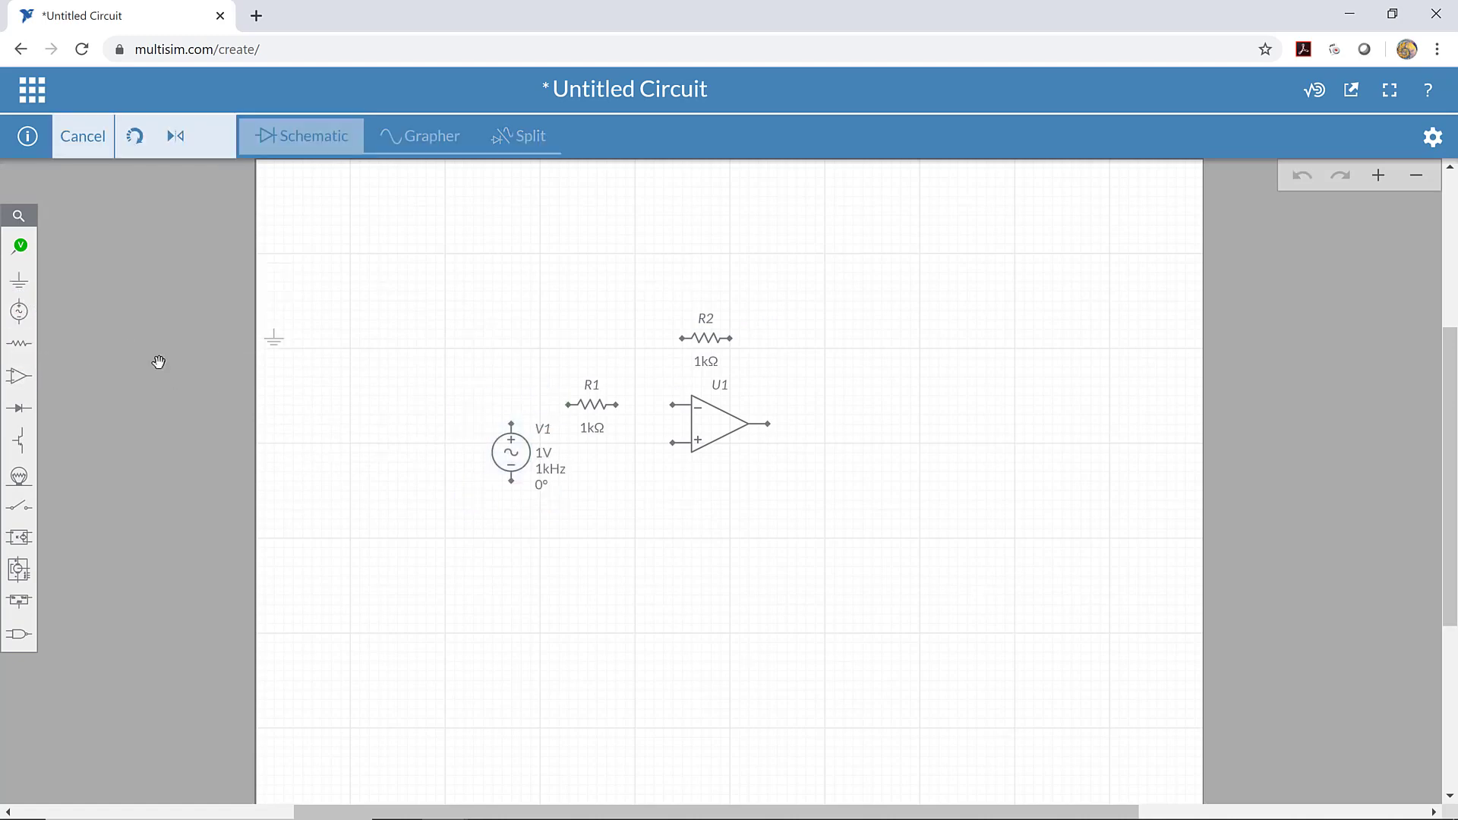
pyautogui.click(508, 518)
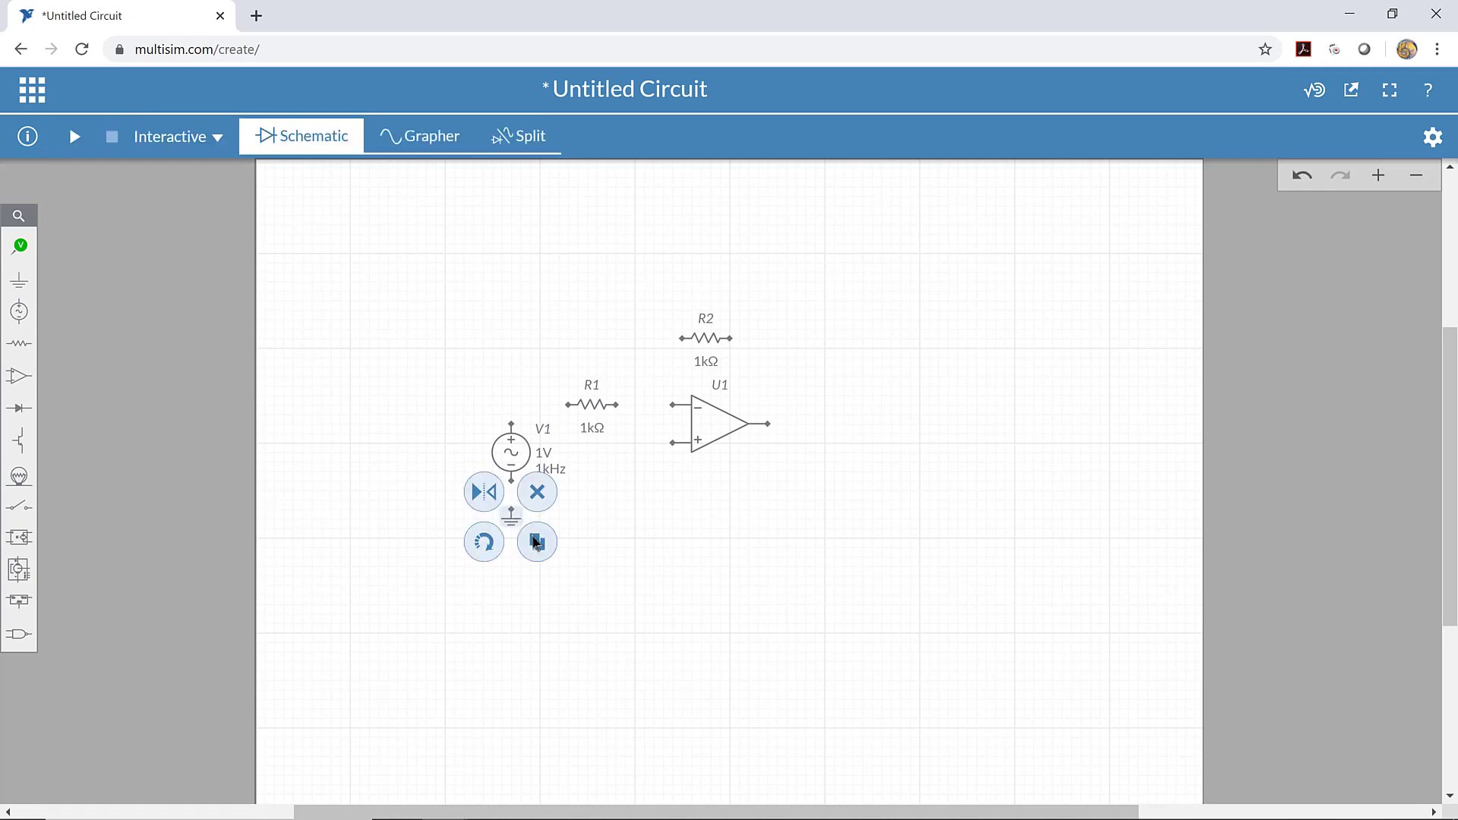
pyautogui.click(535, 542)
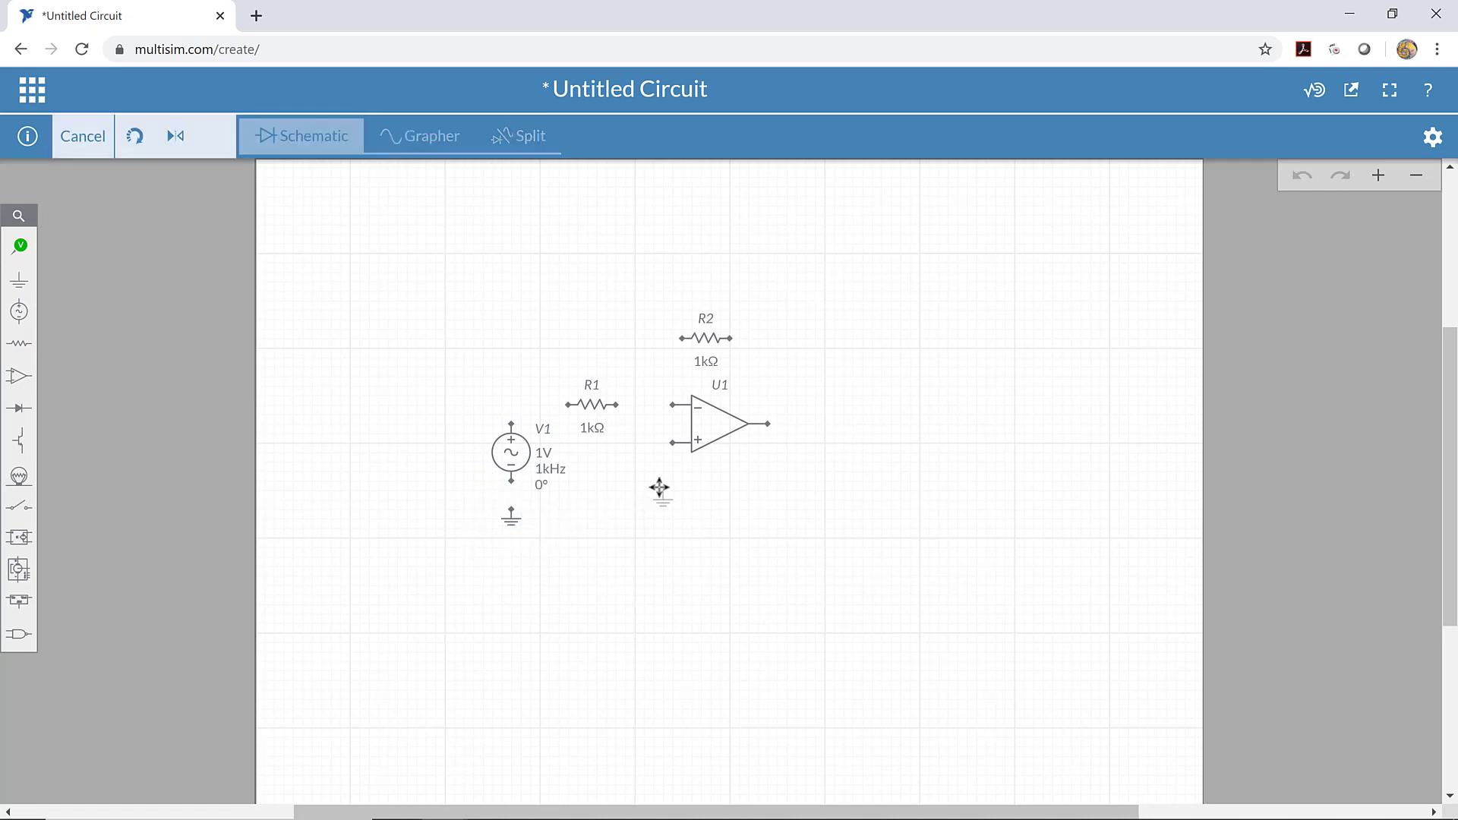
pyautogui.click(651, 481)
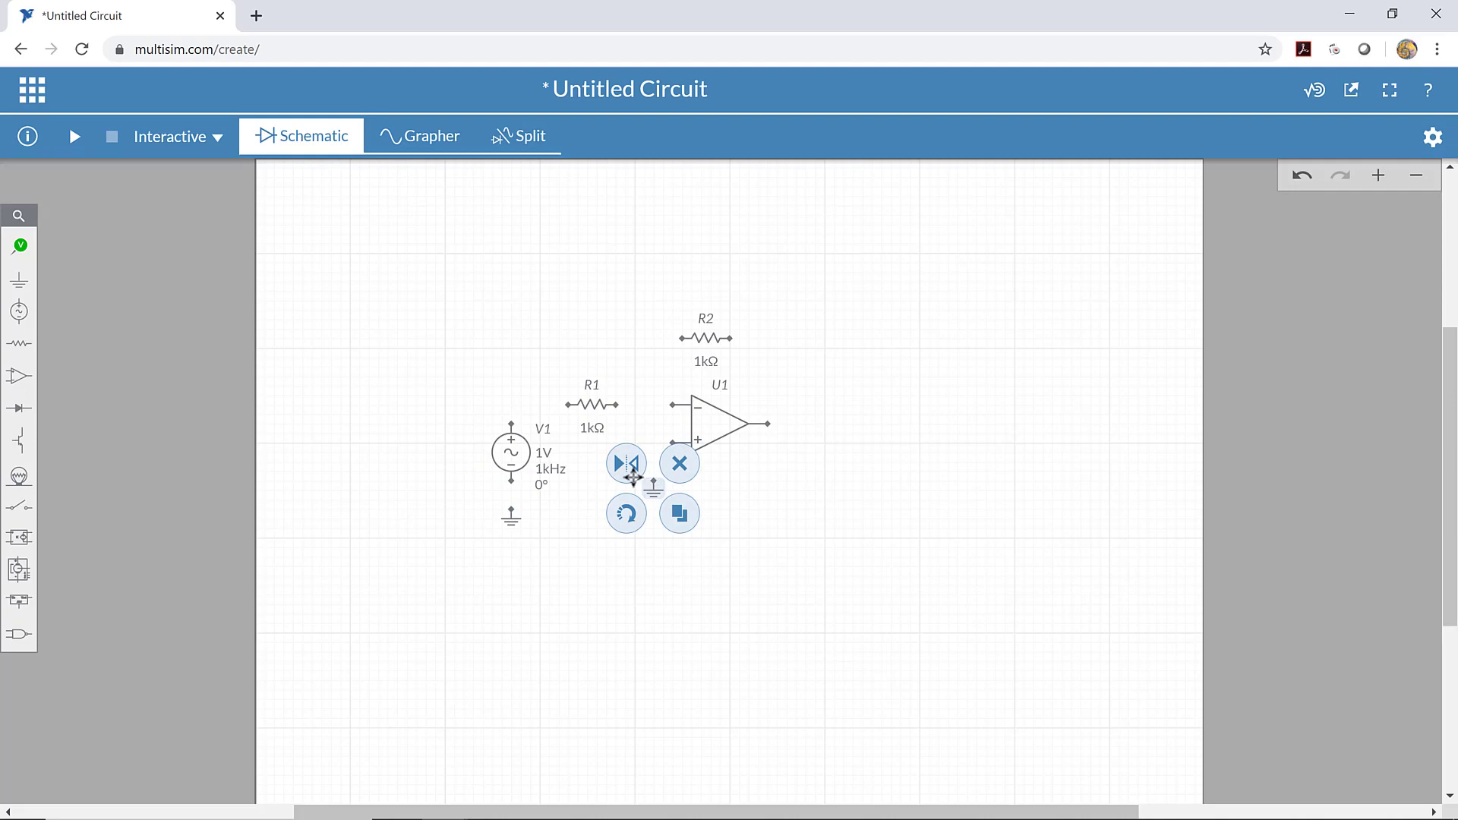
pyautogui.click(560, 361)
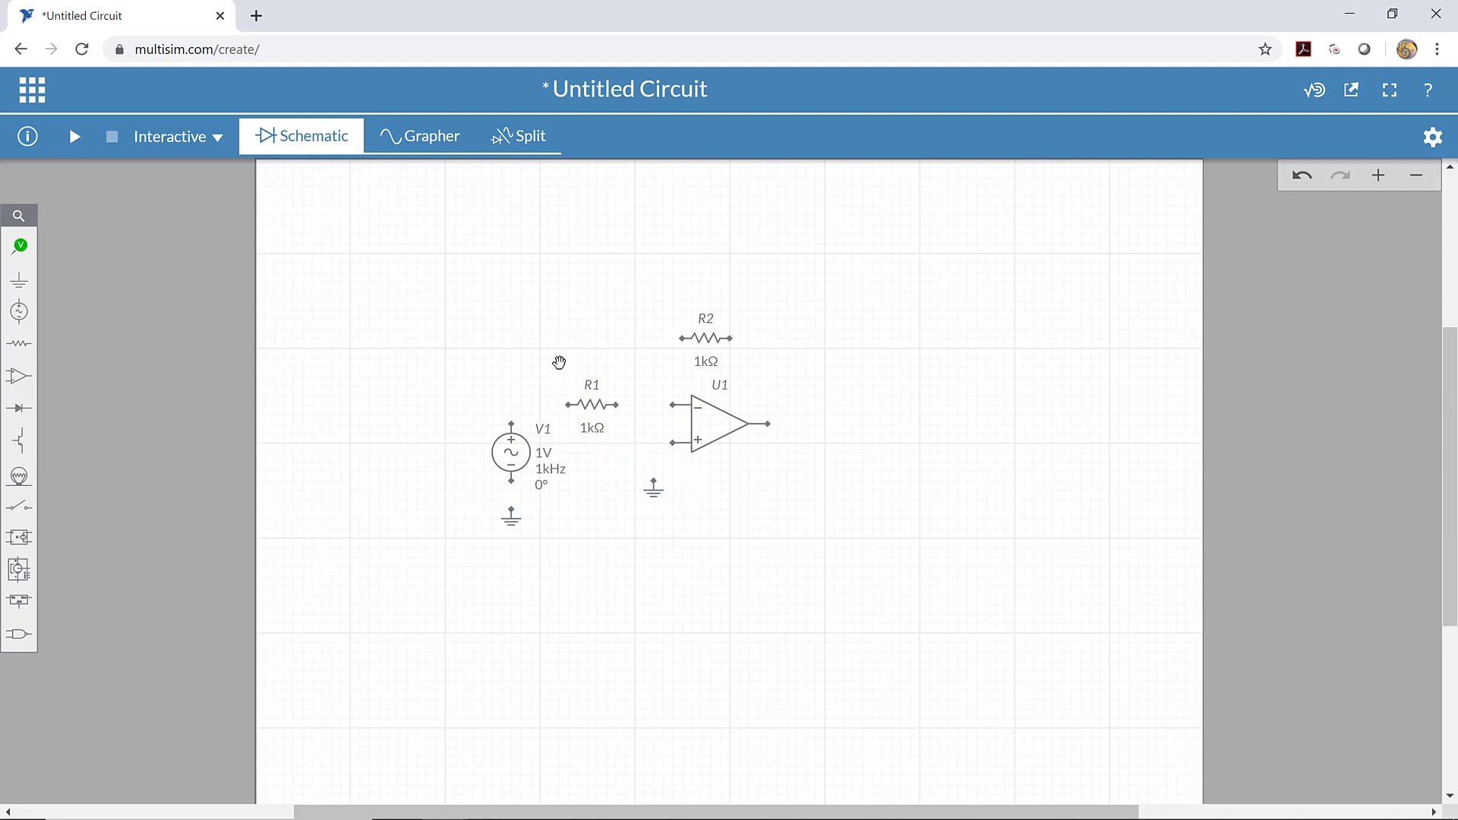
# Wire the AC source's negative terminal to its ground and its positive terminal to the left end of R1.
pyautogui.click(512, 507)
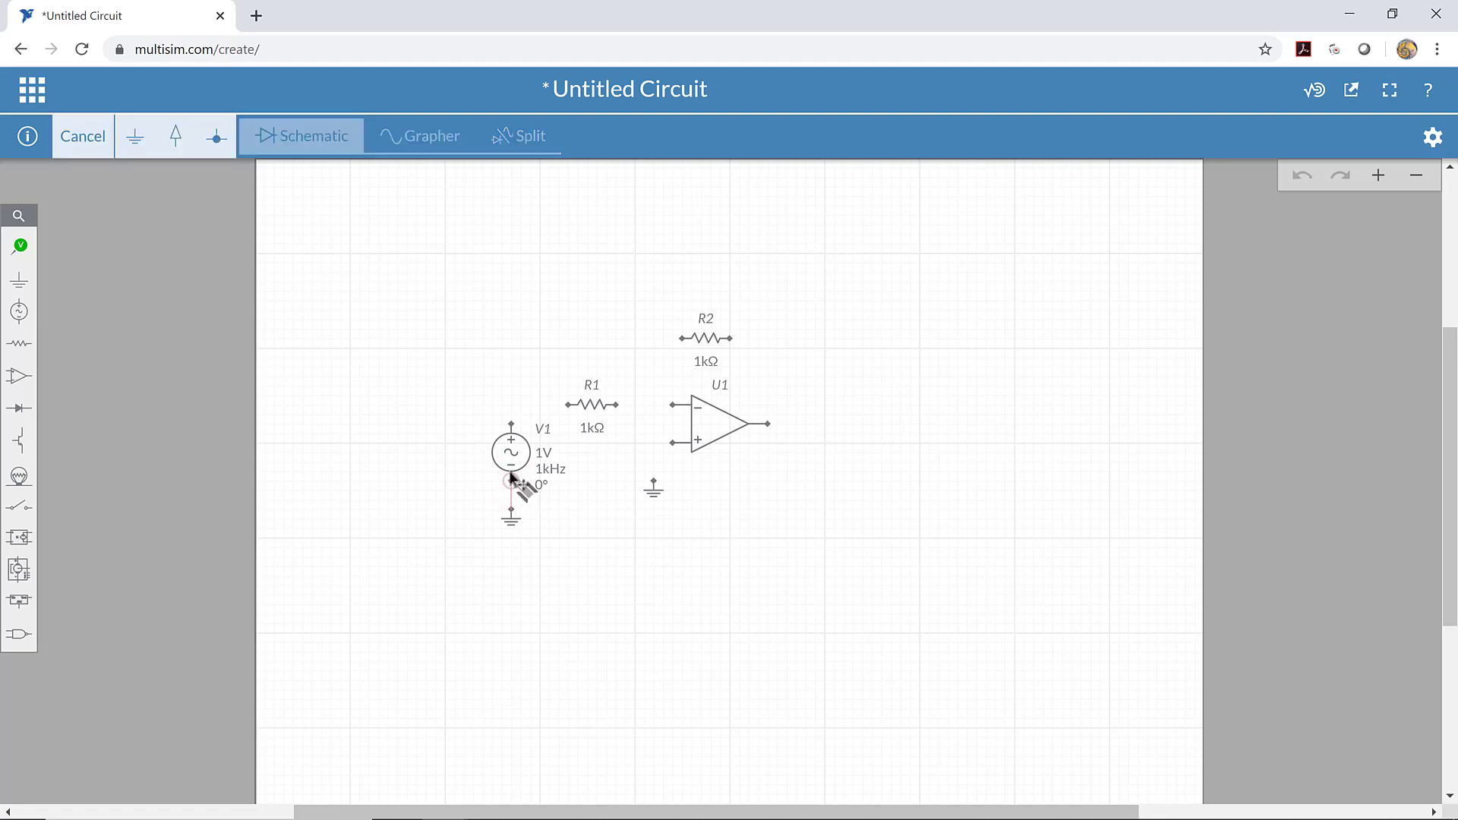
pyautogui.click(511, 480)
pyautogui.click(512, 422)
pyautogui.click(570, 405)
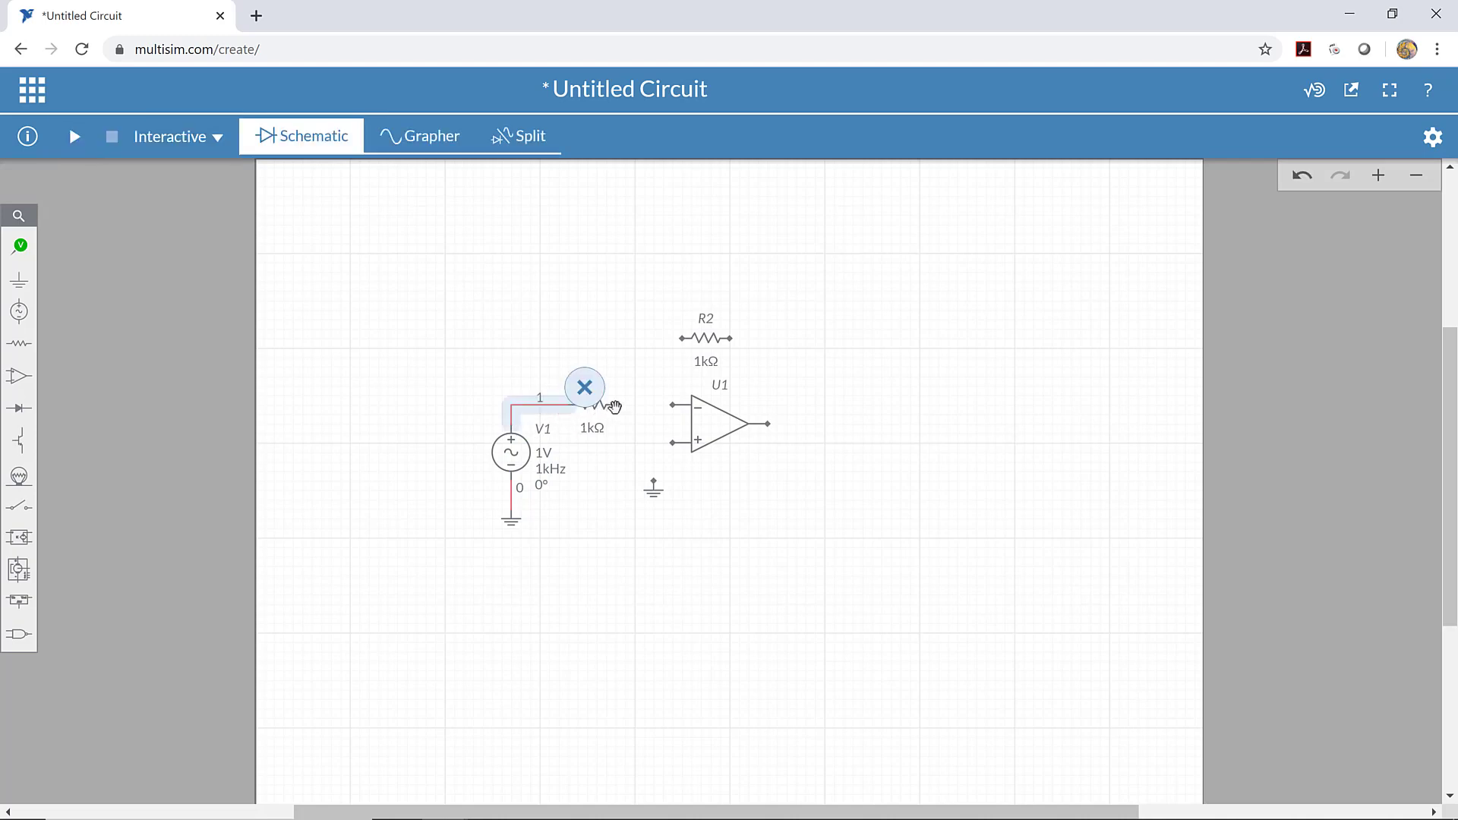
# Wire R1's right end to the opamp's inverting input and the non-inverting input to the ground below it.
pyautogui.click(618, 404)
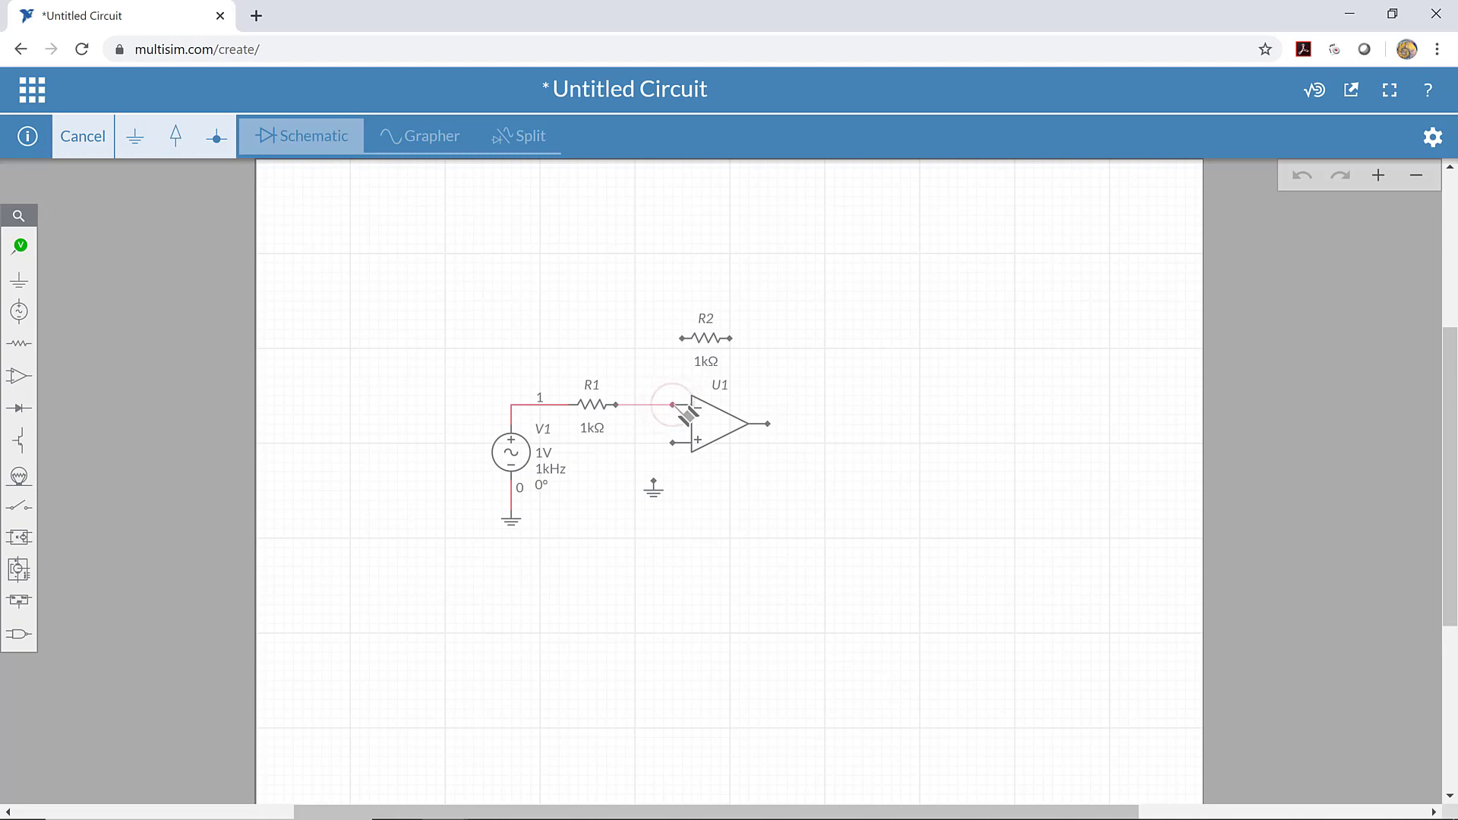
pyautogui.click(678, 409)
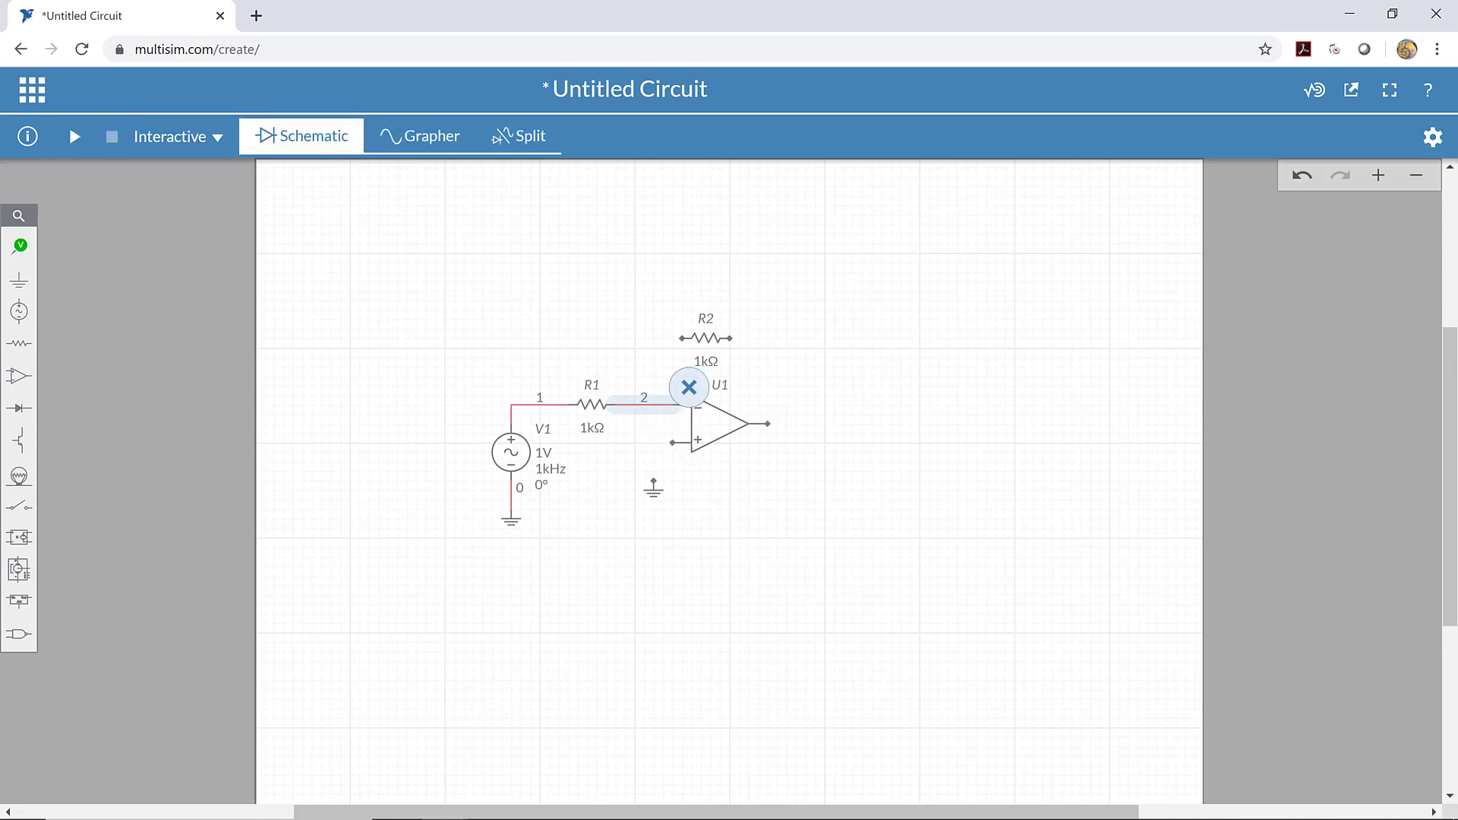
pyautogui.click(672, 442)
pyautogui.click(653, 480)
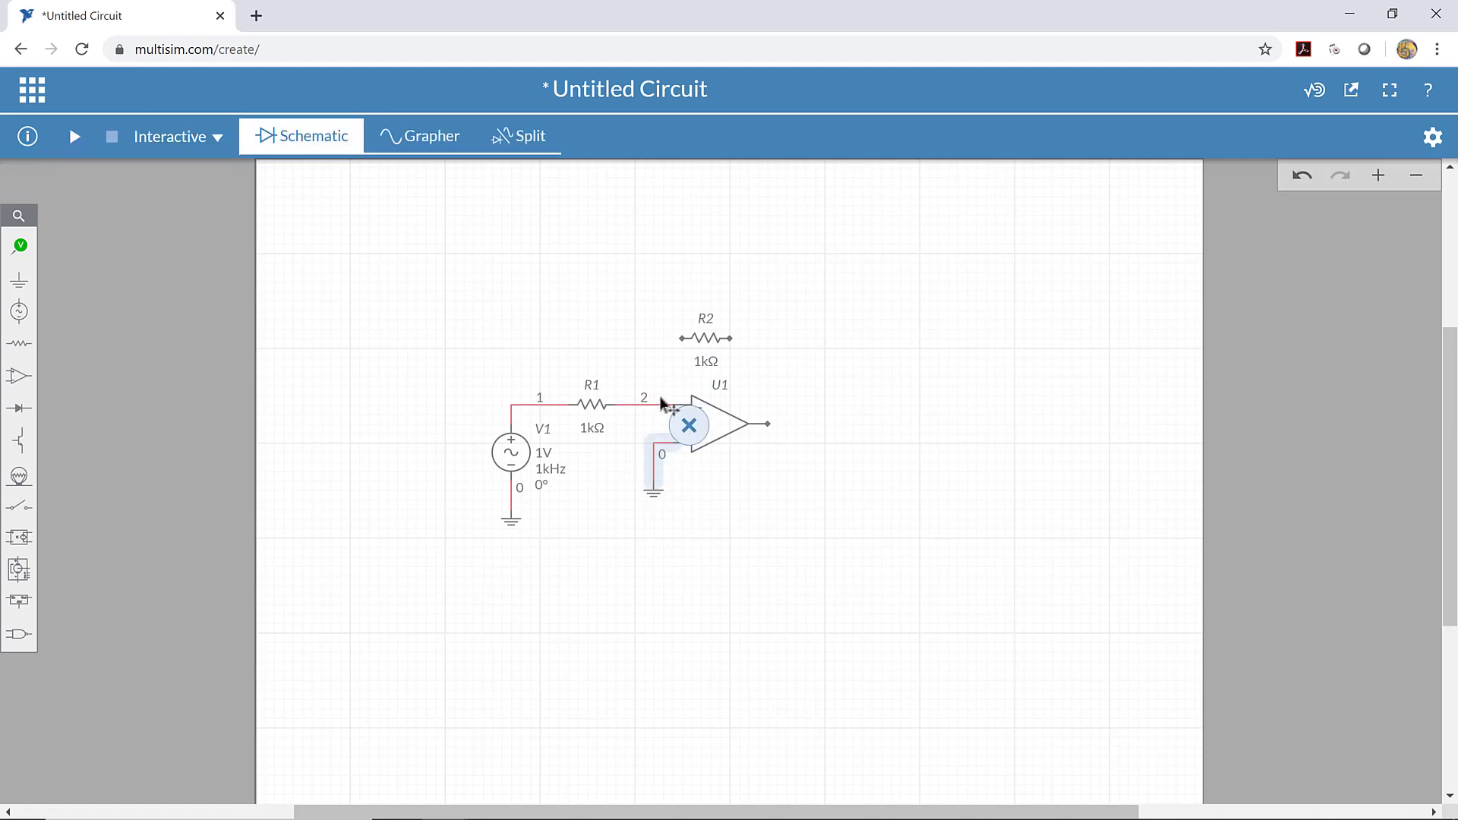
# Wire R2 as the feedback resistor between the opamp's inverting input node and its output.
pyautogui.click(682, 339)
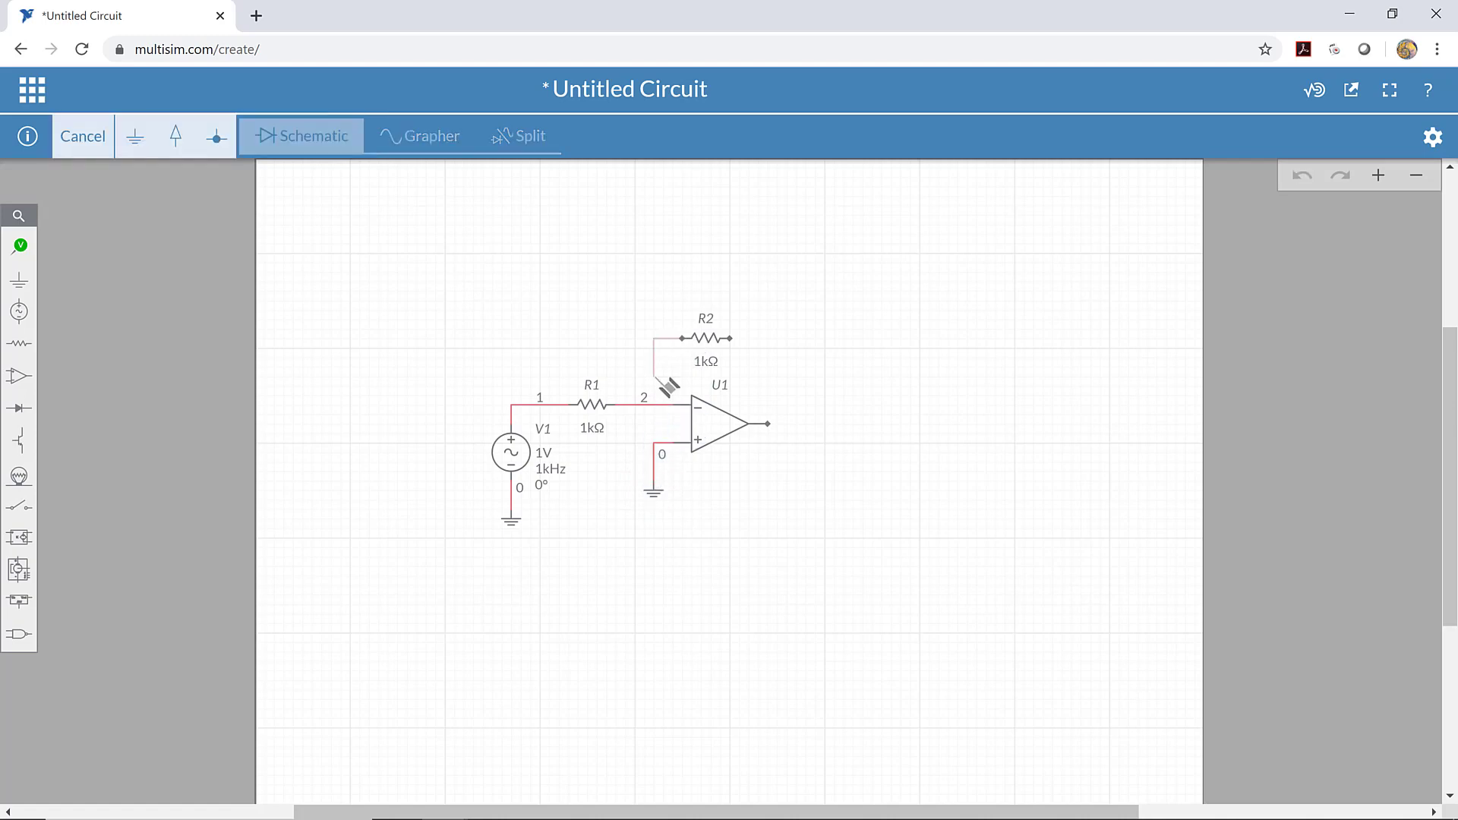
pyautogui.click(662, 405)
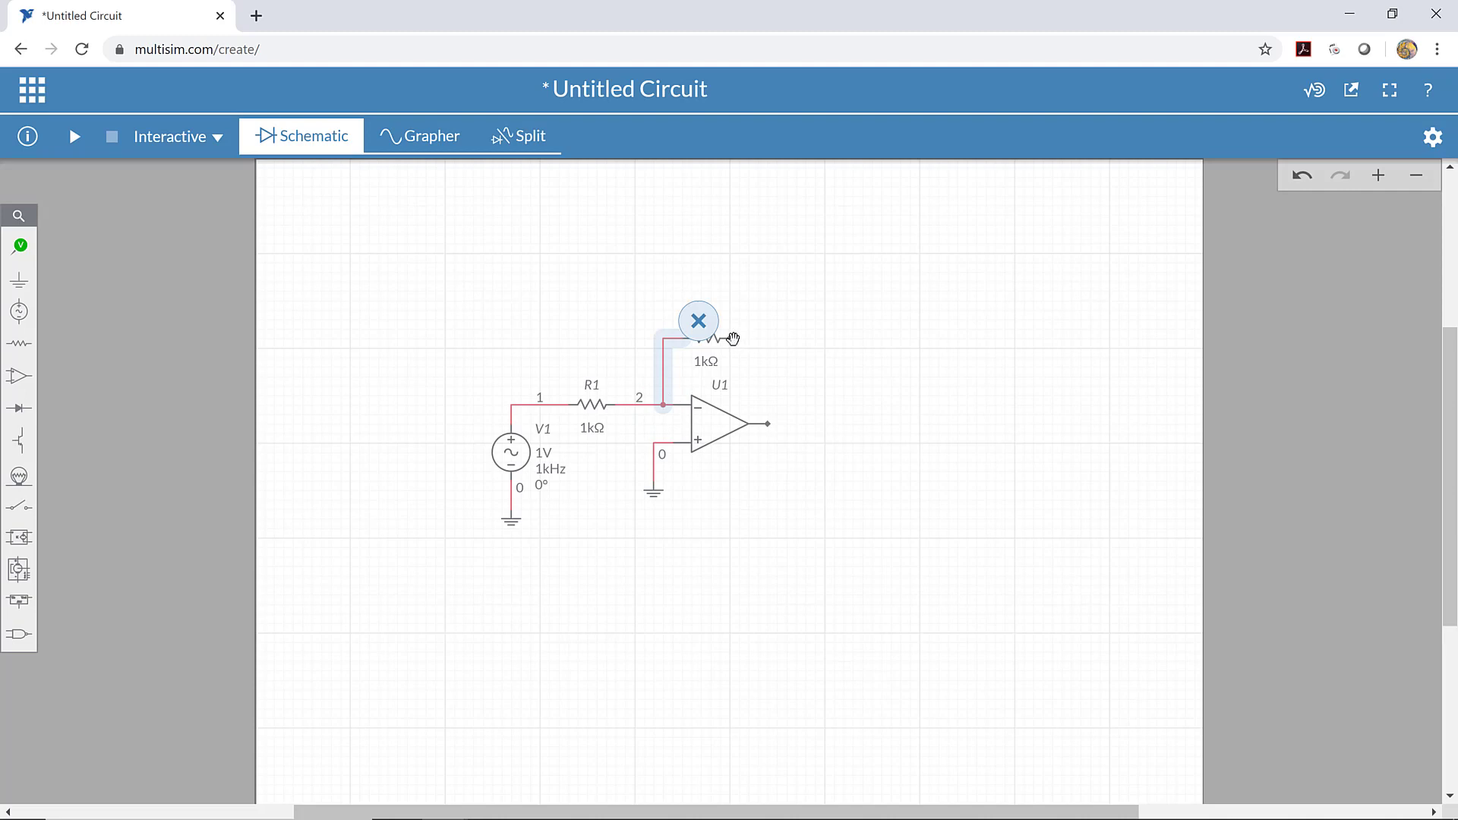
pyautogui.click(735, 338)
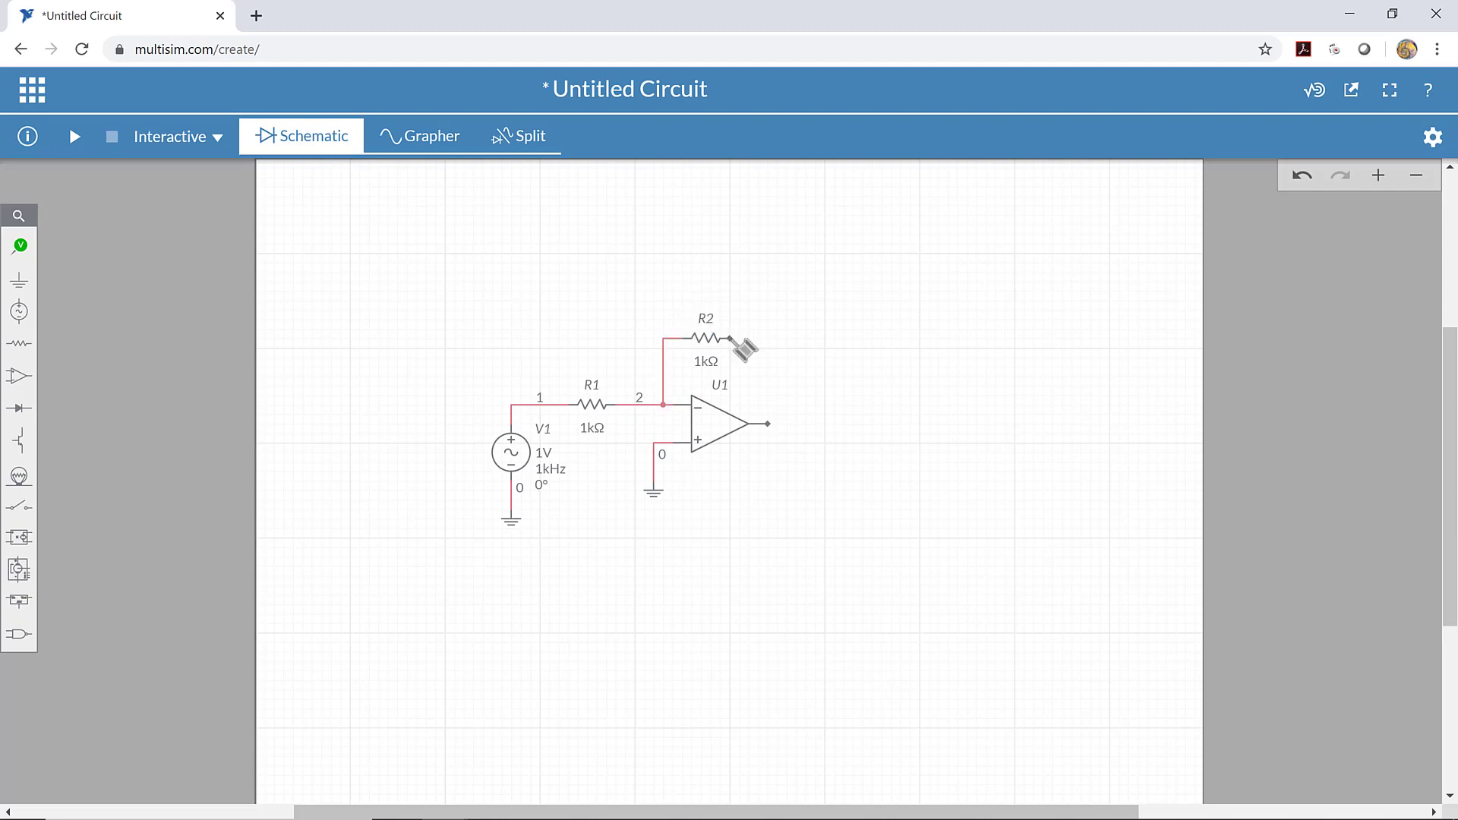
pyautogui.click(731, 338)
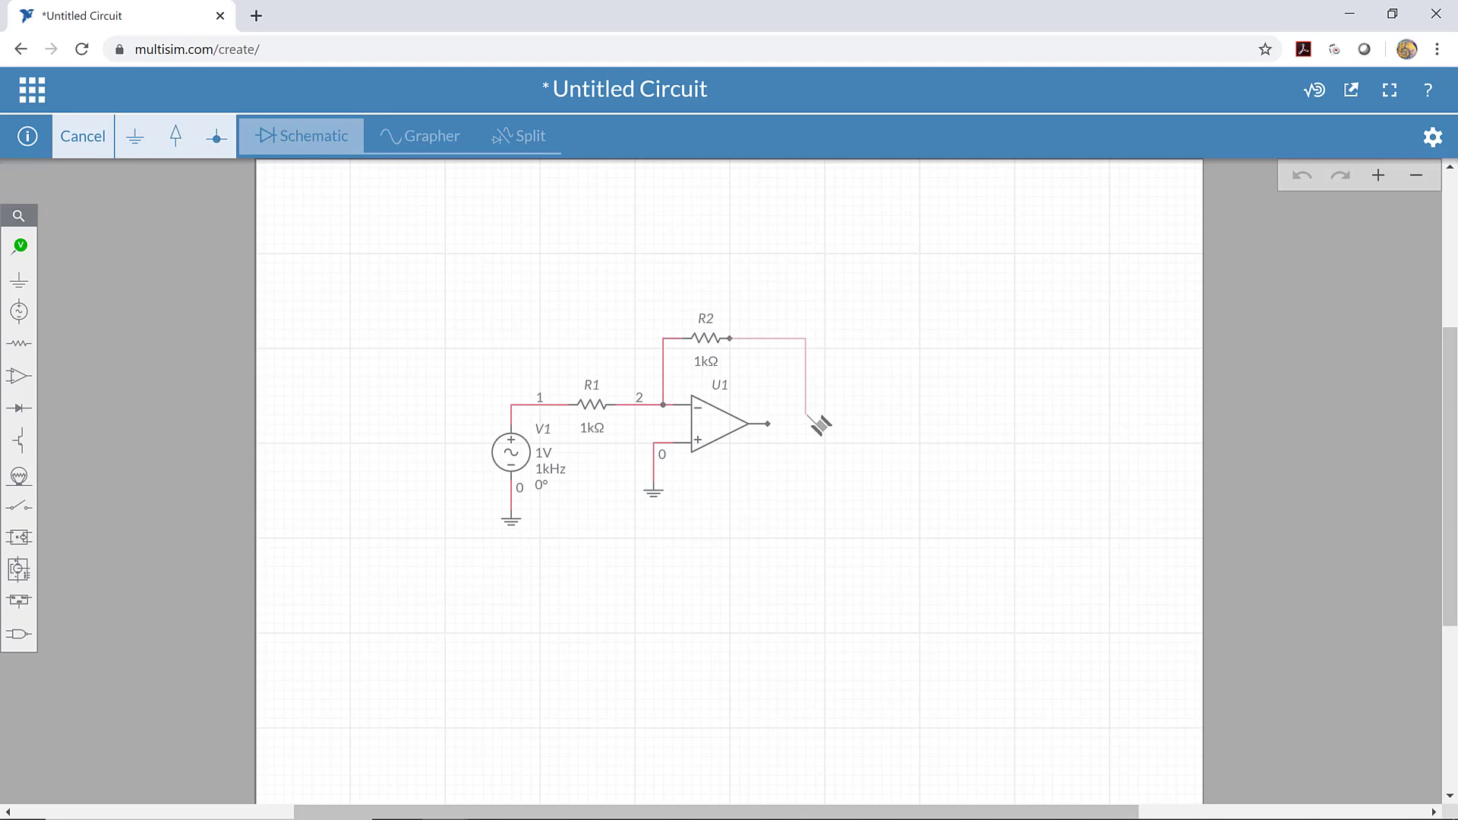
pyautogui.click(752, 423)
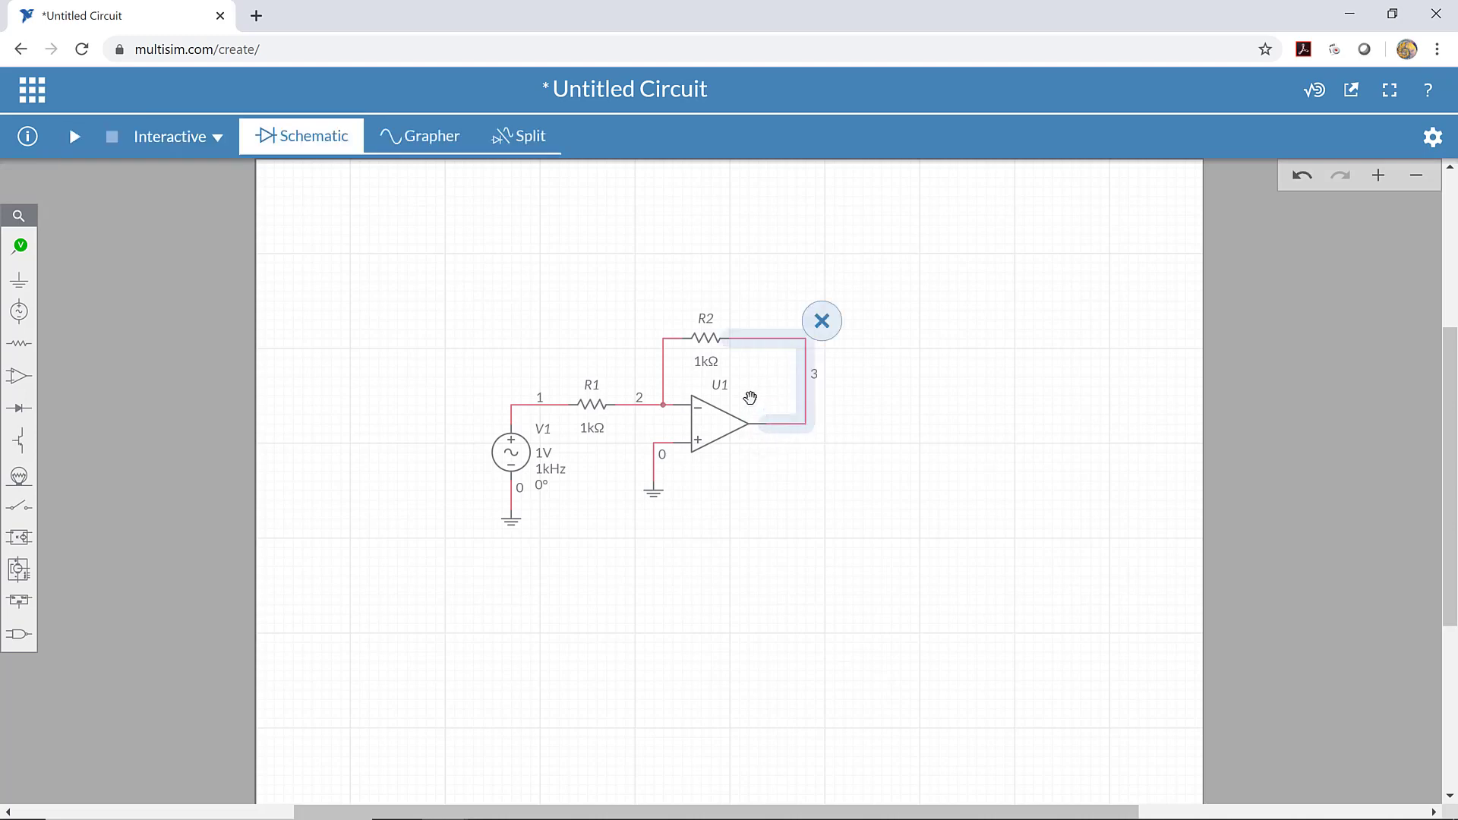
# Rename the input resistor R1 as Rin.
pyautogui.click(594, 385)
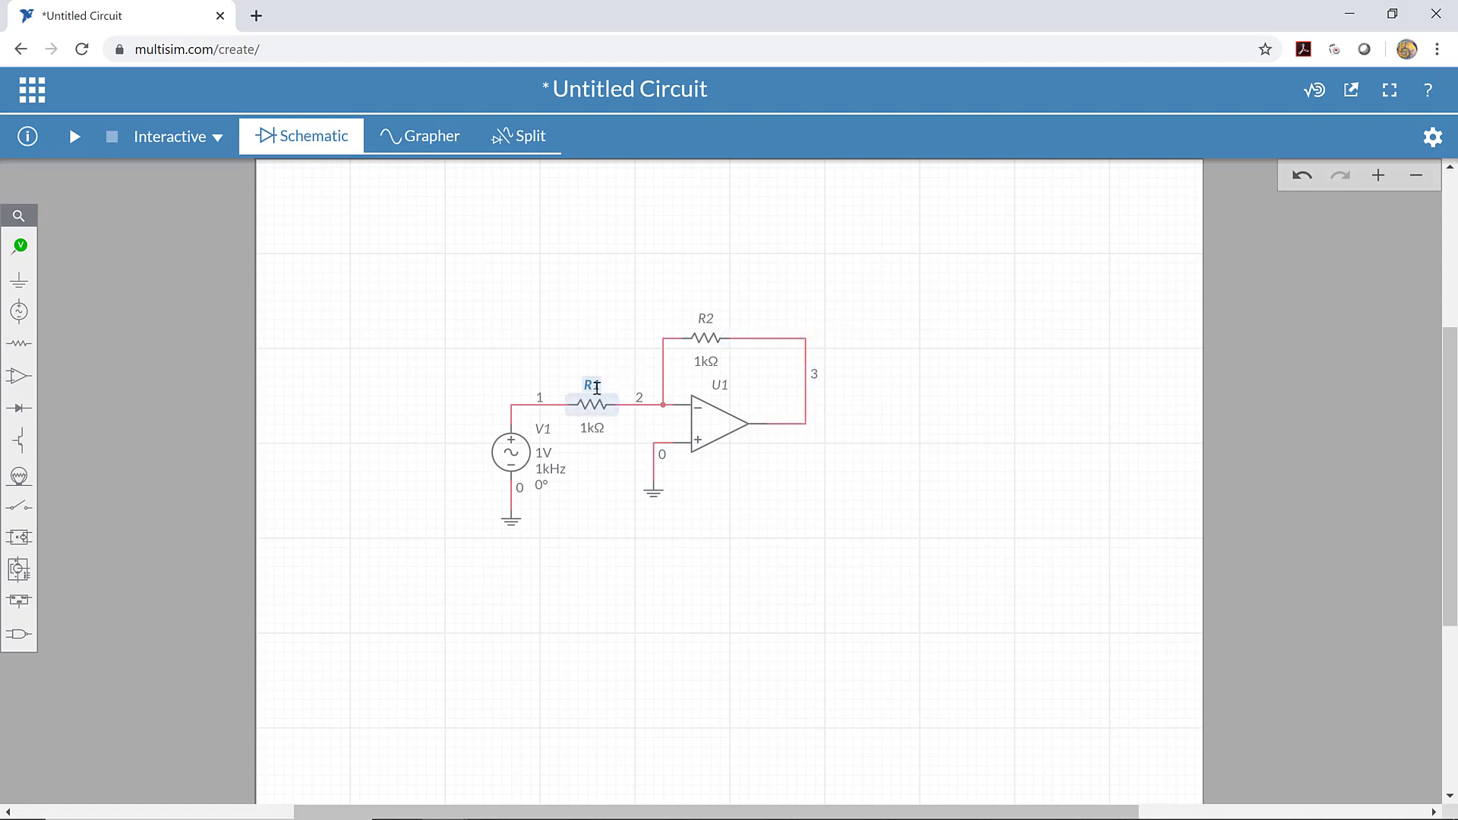
pyautogui.doubleClick(594, 386)
pyautogui.click(586, 357)
pyautogui.click(584, 358)
pyautogui.moveTo(575, 359); pyautogui.dragTo(527, 355)
pyautogui.write('R')
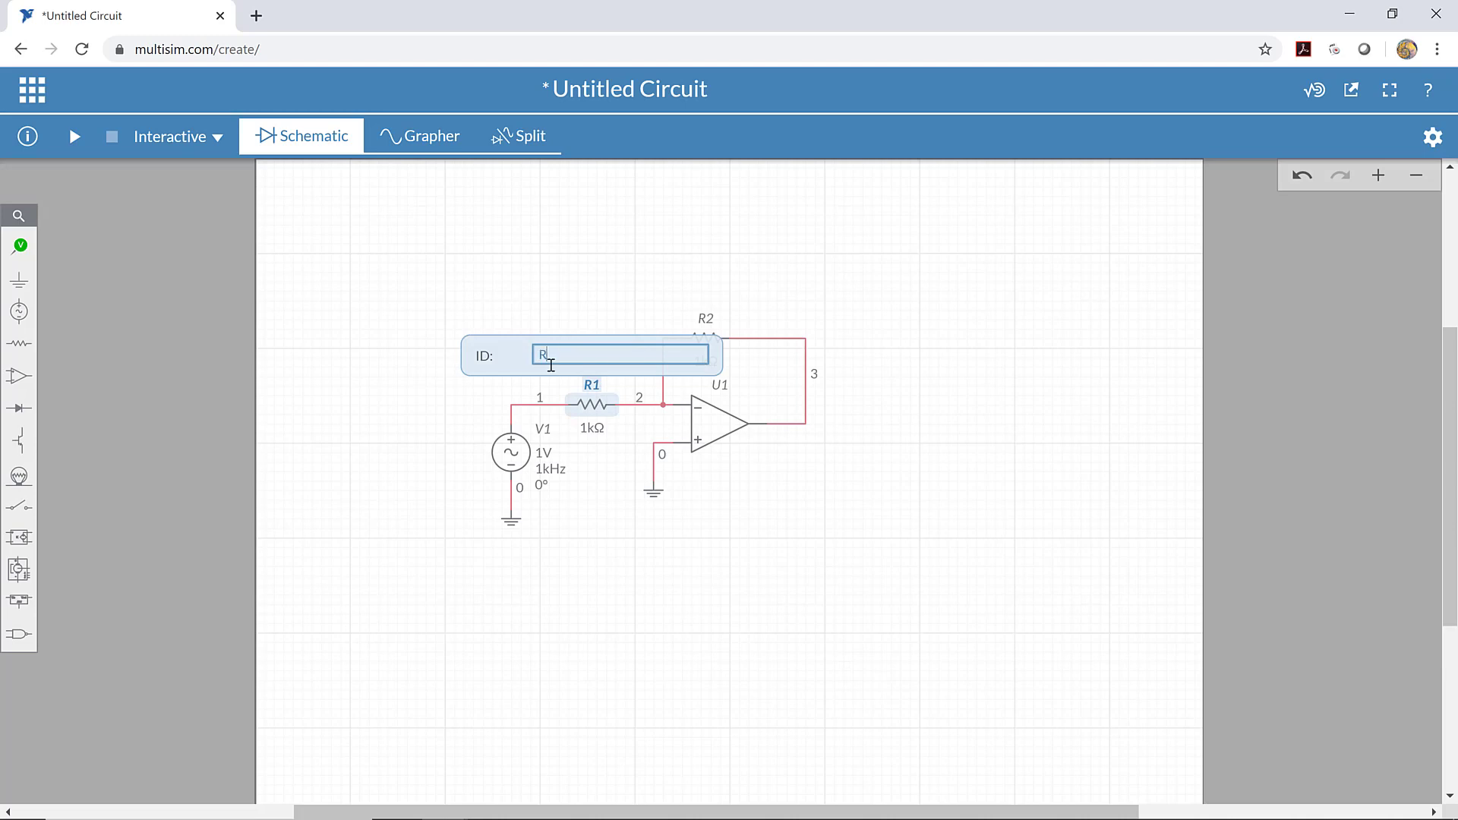
pyautogui.write('in')
pyautogui.click(582, 288)
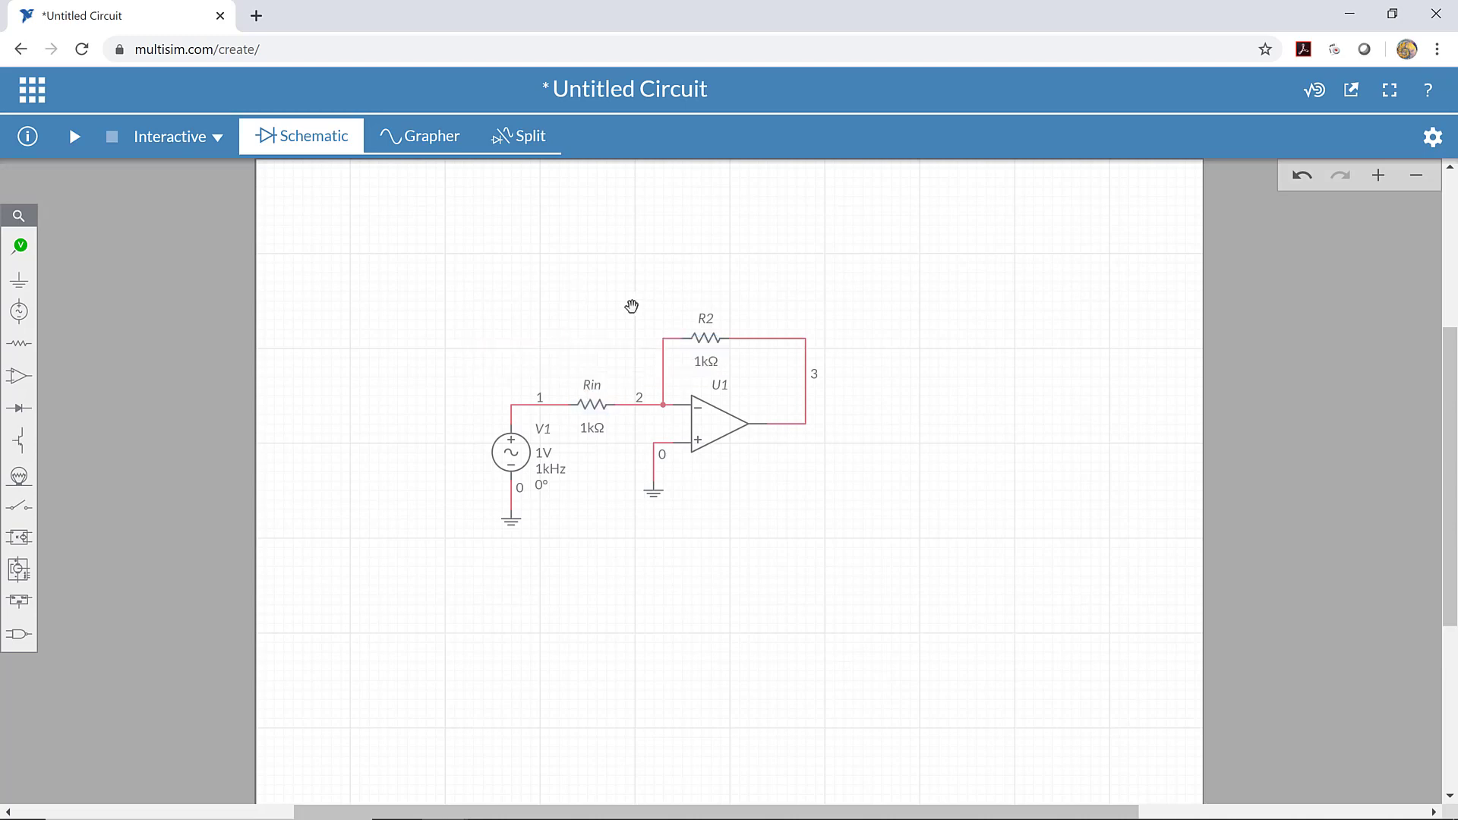
# Rename the feedback resistor R2 as Rfb and close its configuration pane.
pyautogui.doubleClick(709, 319)
pyautogui.doubleClick(1381, 184)
pyautogui.click(1381, 184)
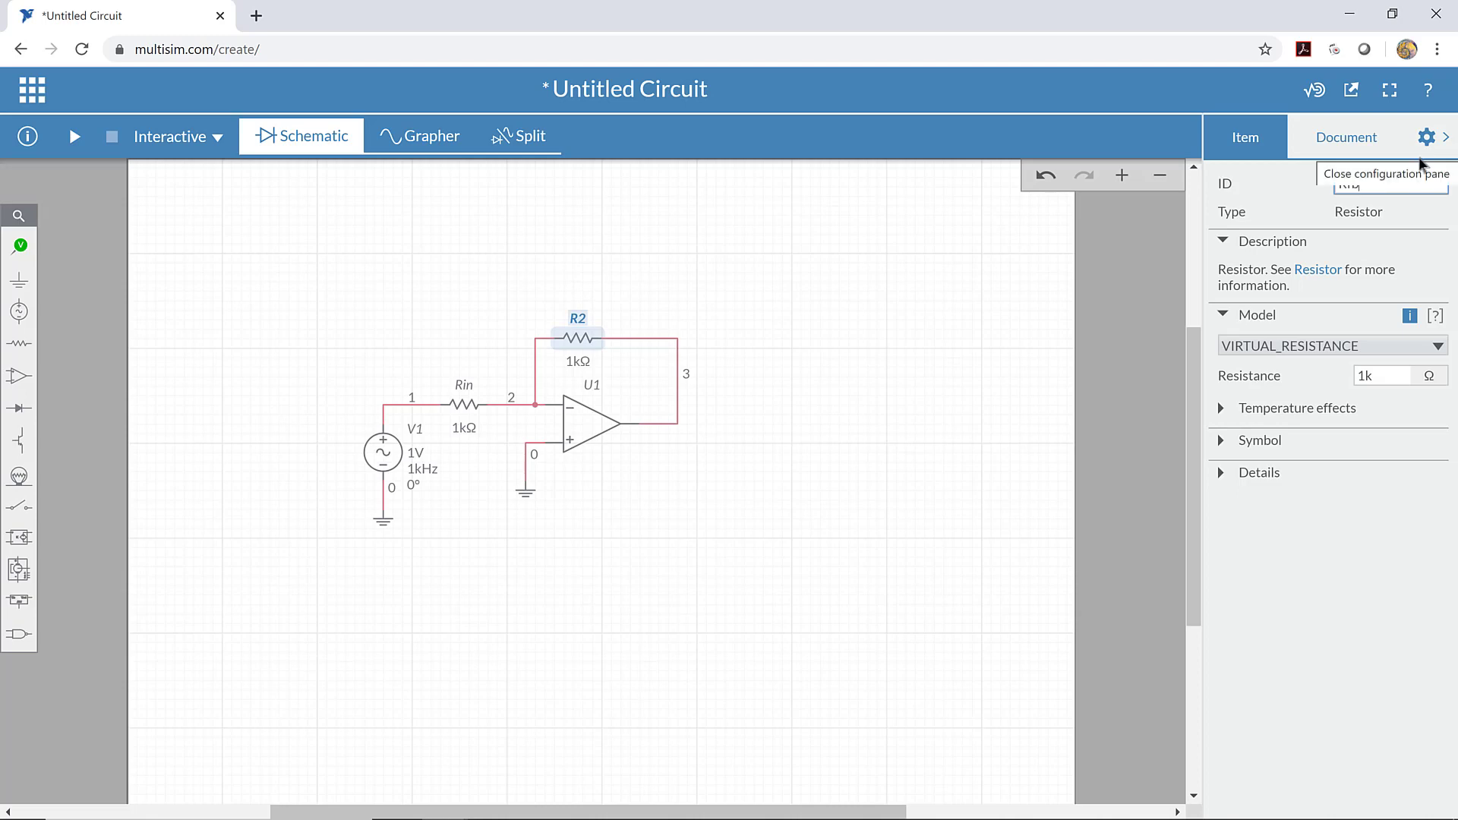
pyautogui.click(1426, 138)
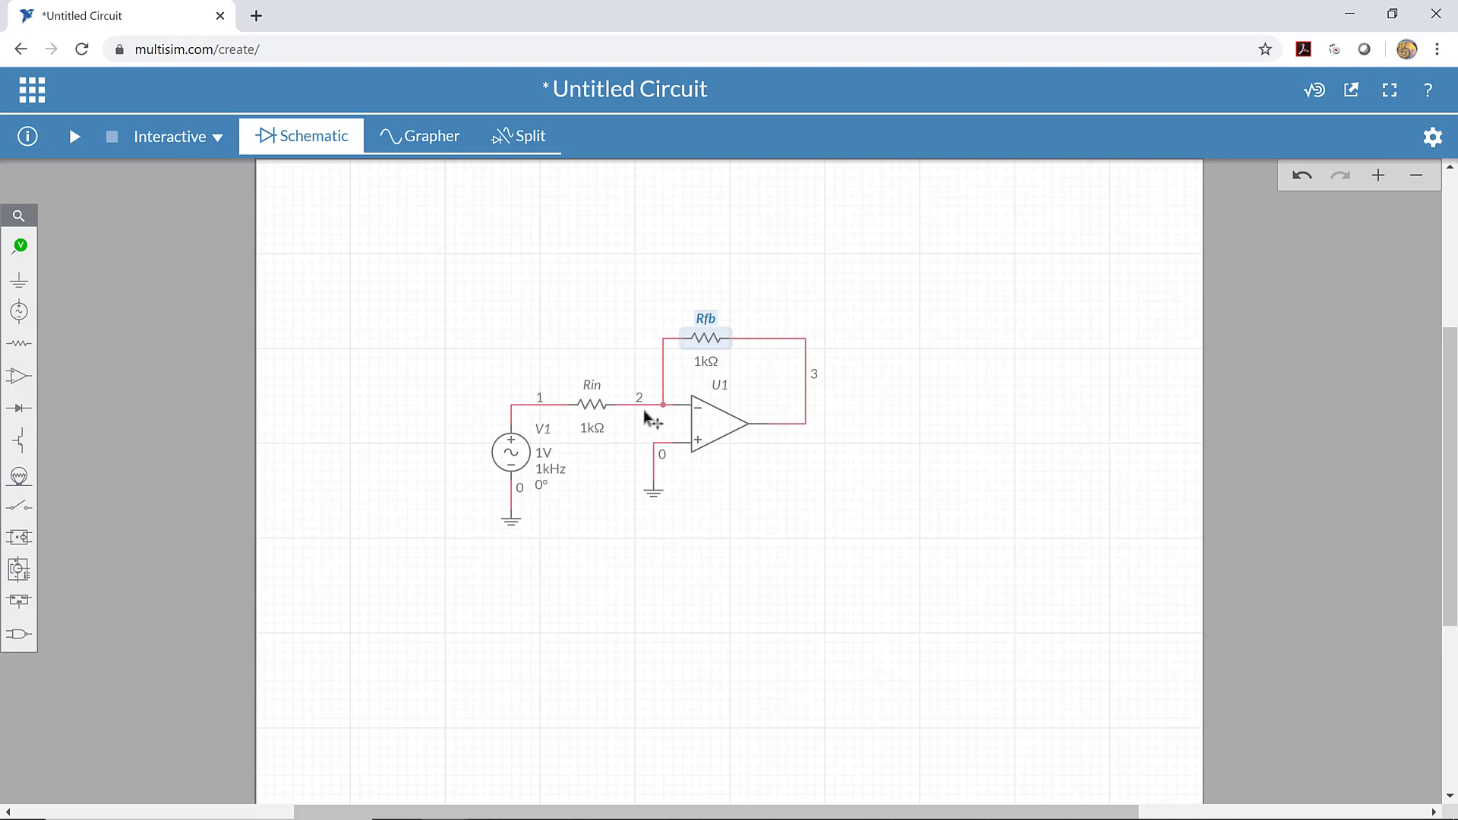
# Set the resistance of the feedback resistor Rfb to 10 kΩ.
pyautogui.click(703, 363)
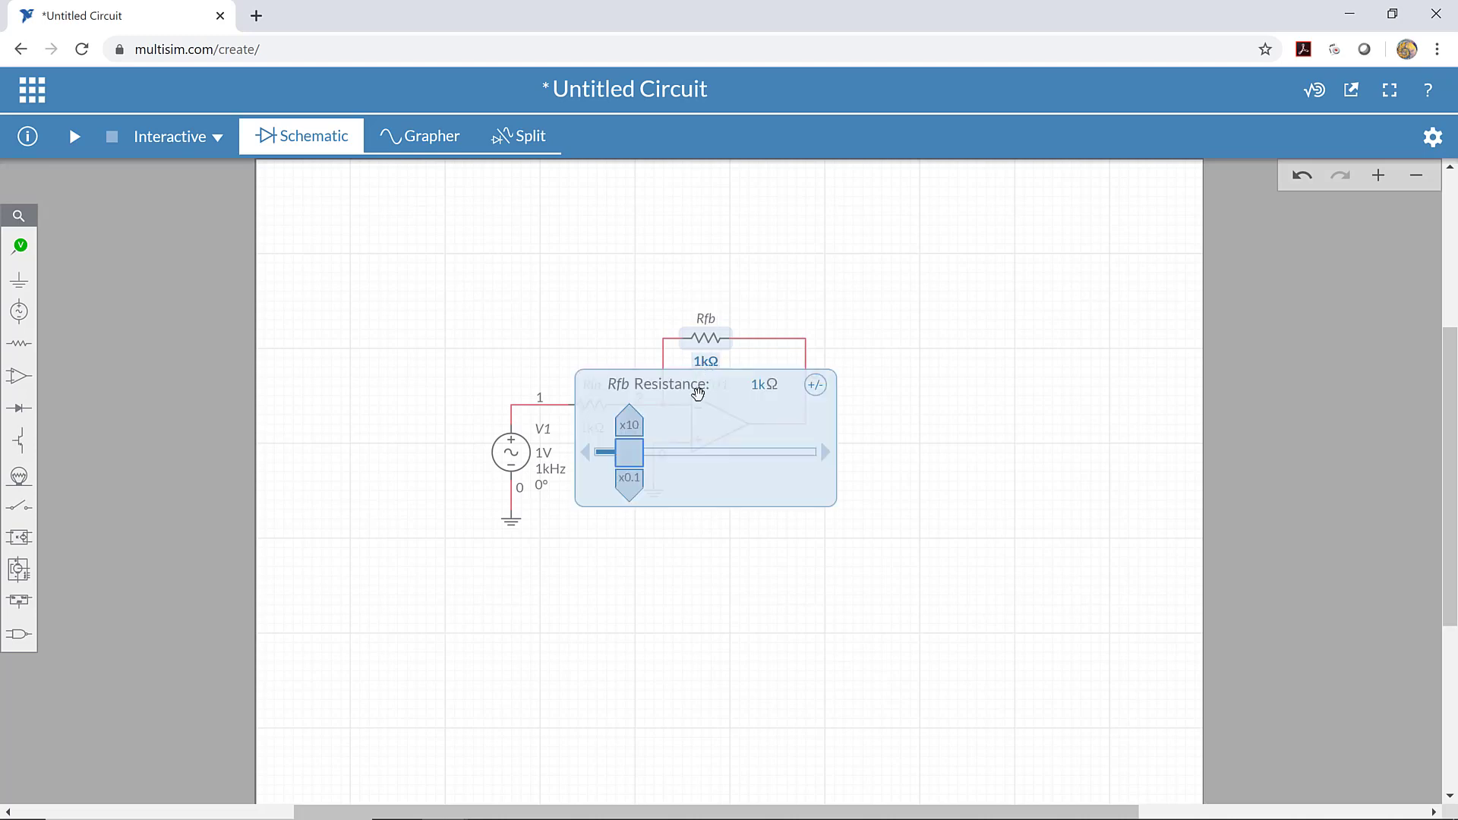
pyautogui.click(632, 422)
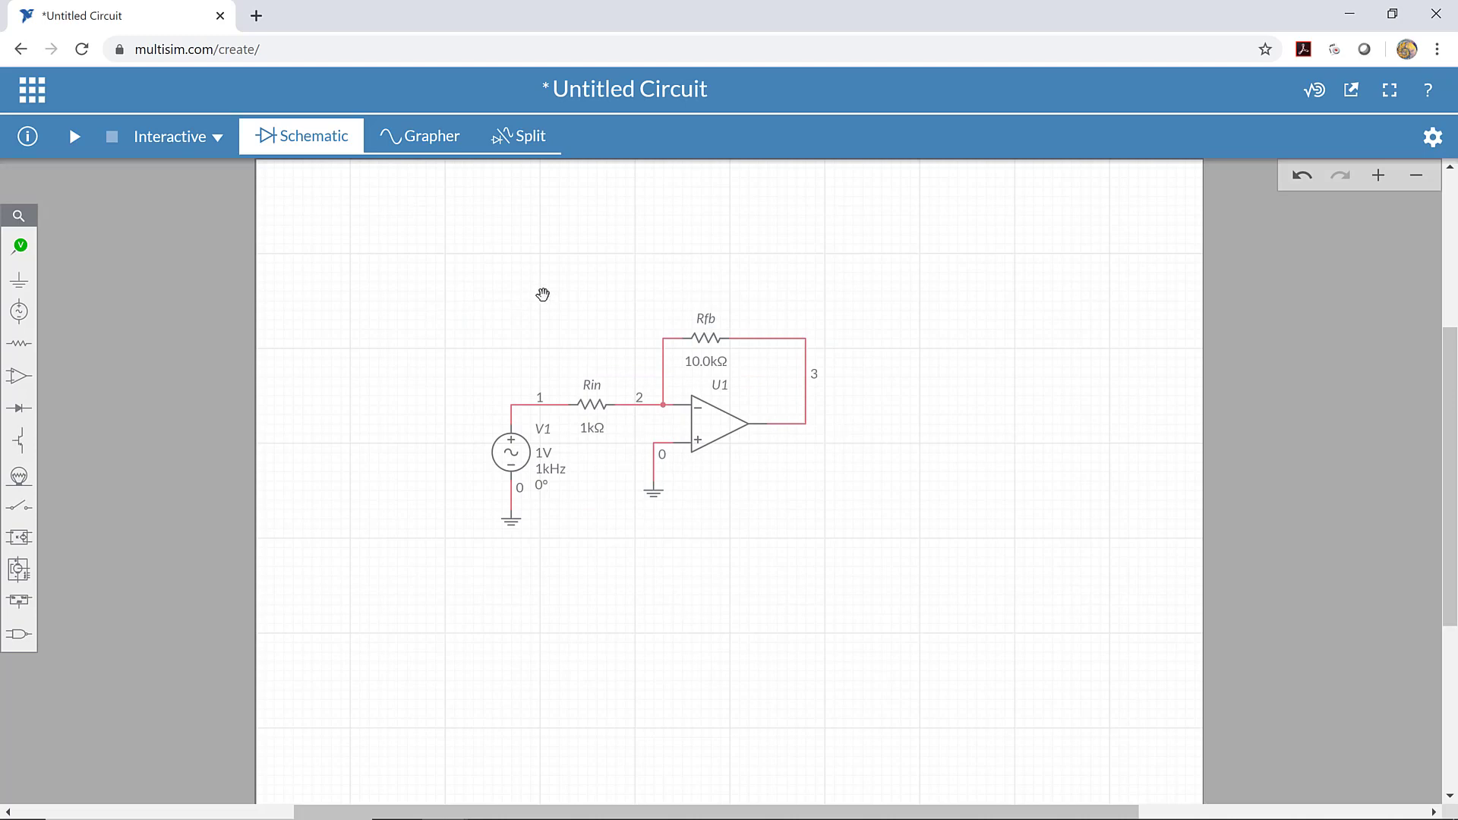
# Place a voltage probe on the input wire between the AC source V1 and Rin.
pyautogui.click(19, 245)
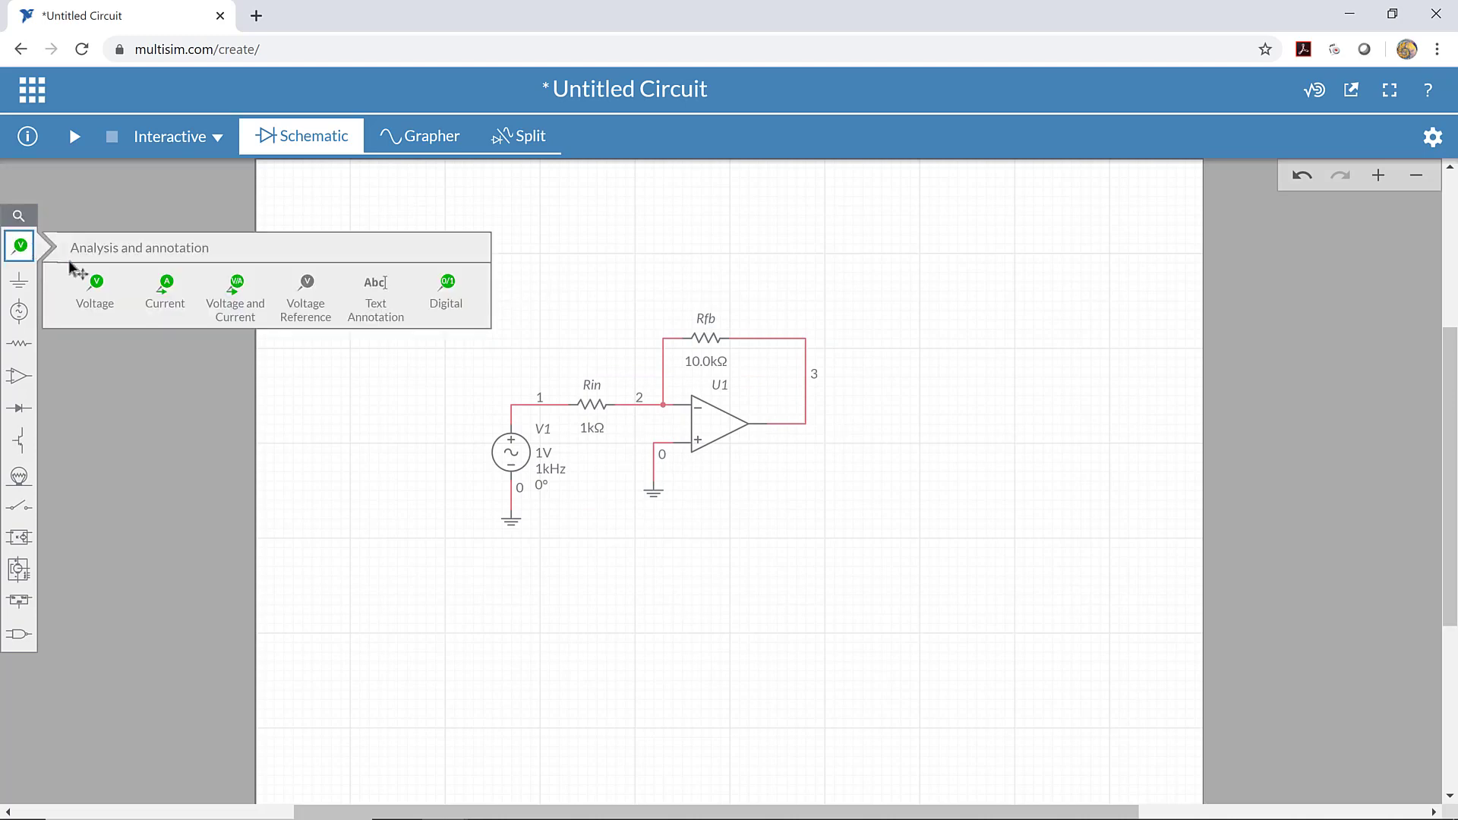
pyautogui.click(94, 281)
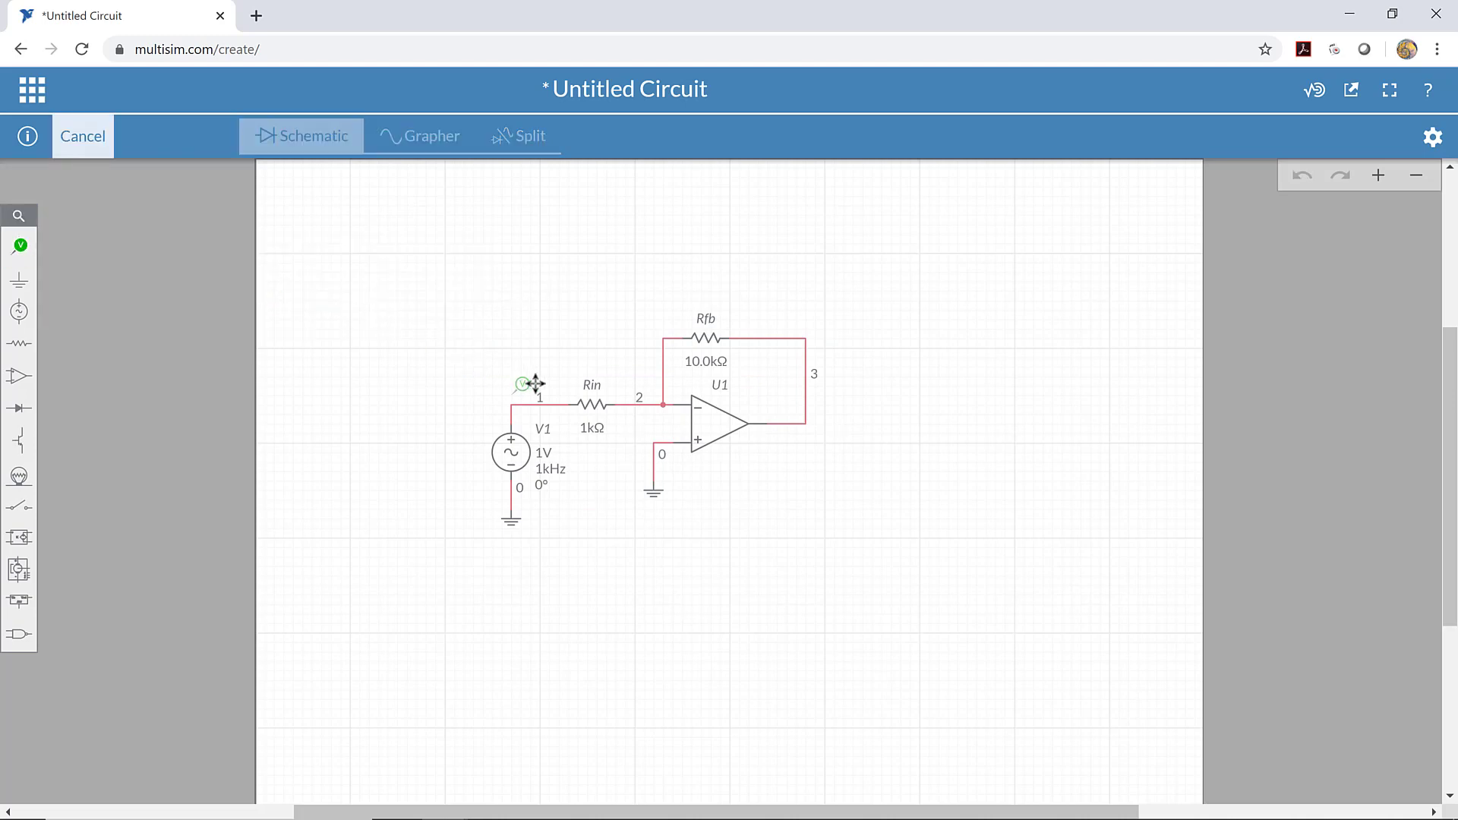
pyautogui.click(525, 388)
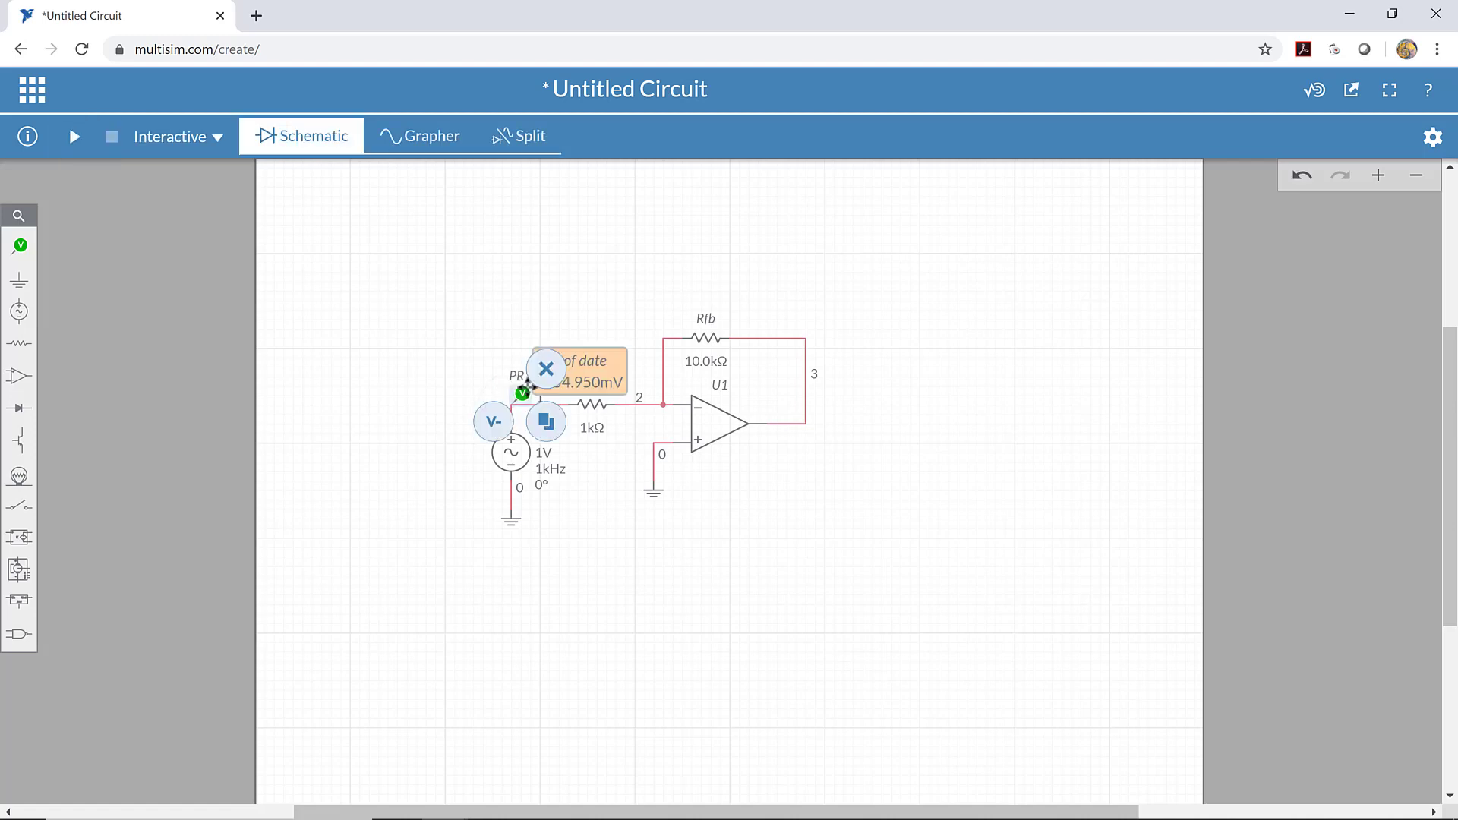
pyautogui.click(402, 325)
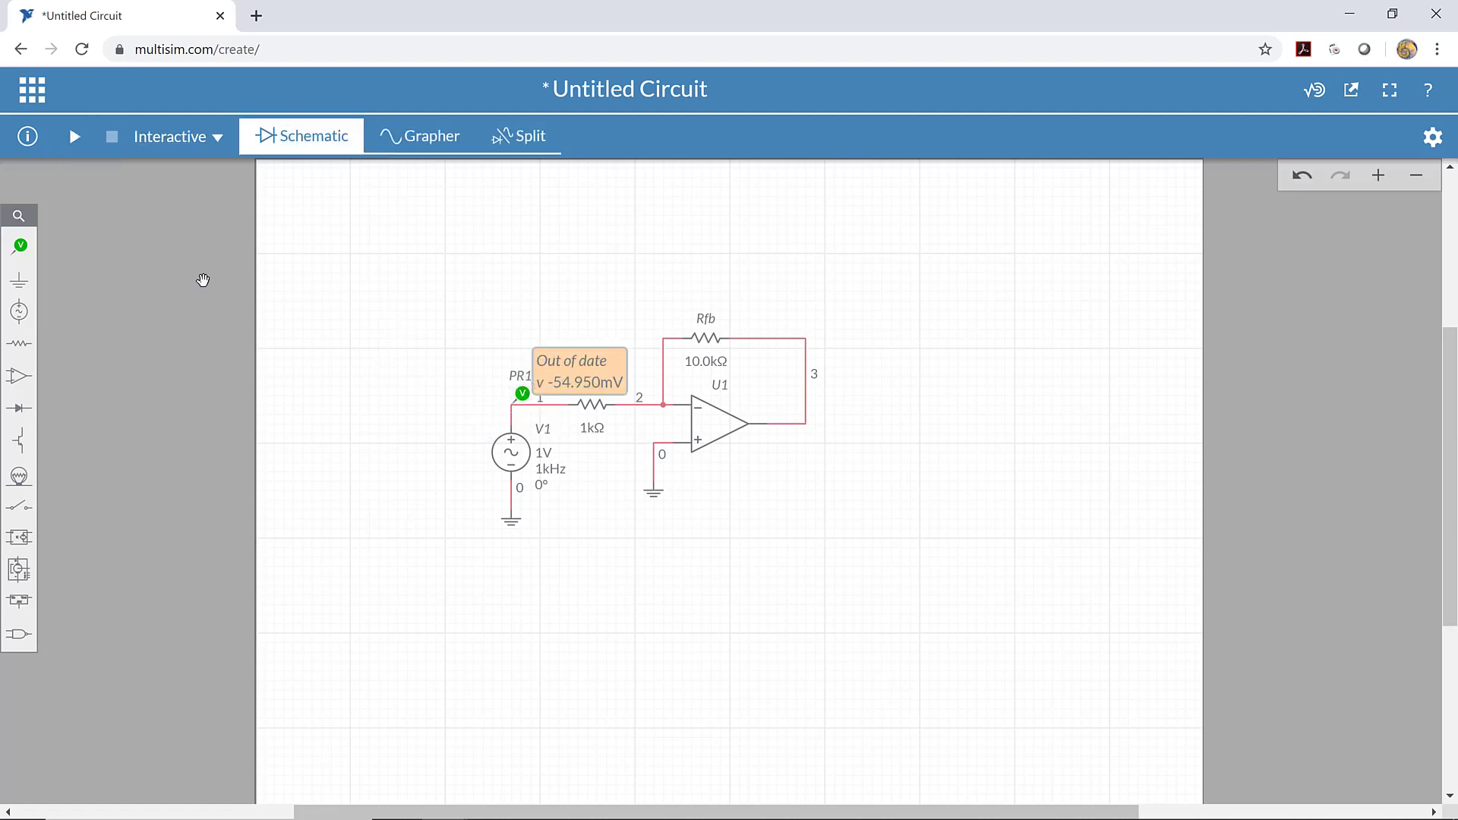
# Place a second voltage probe on the opamp's output wire and shift it slightly upward.
pyautogui.click(21, 245)
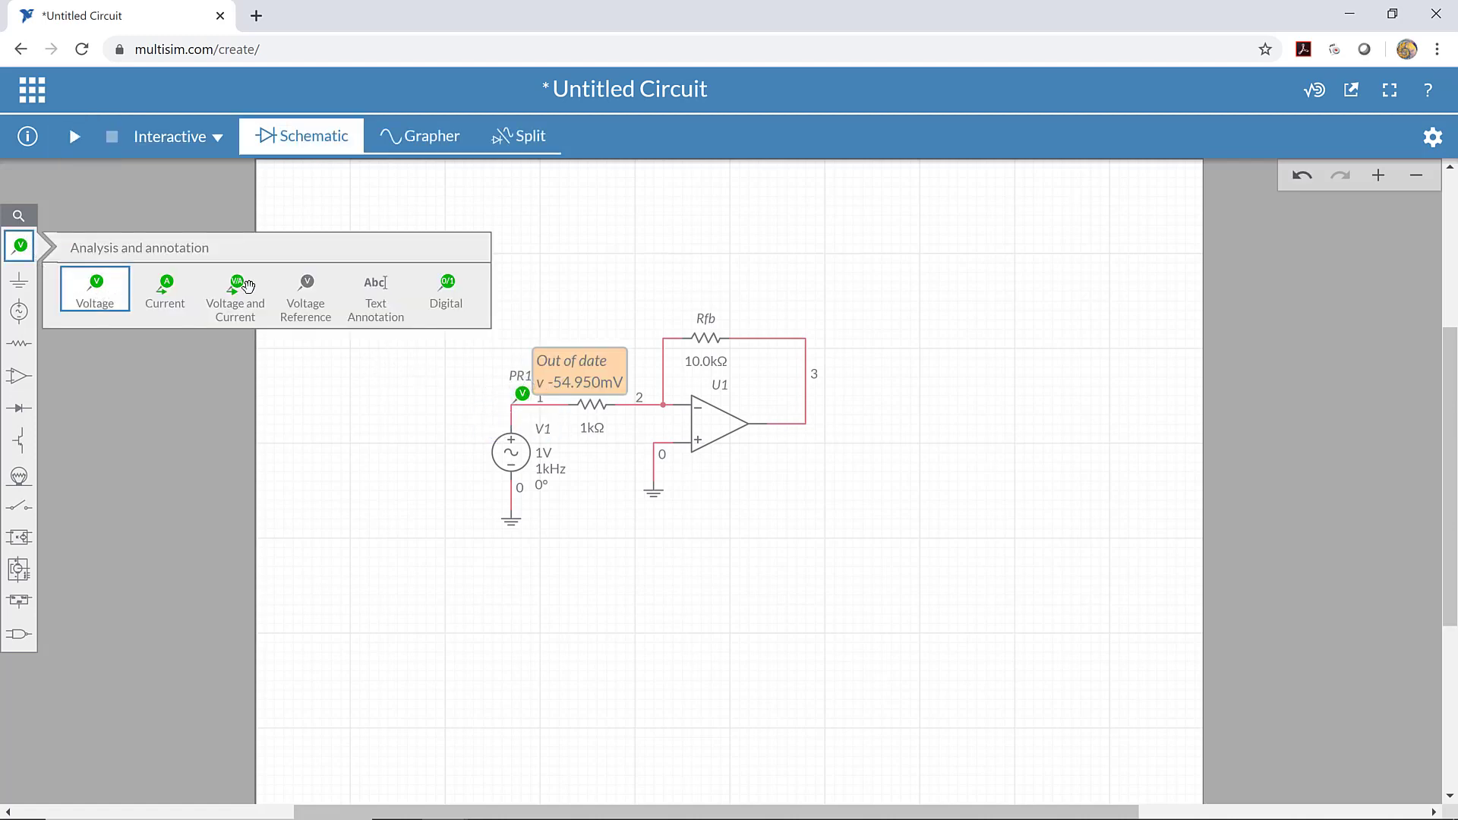
pyautogui.click(93, 288)
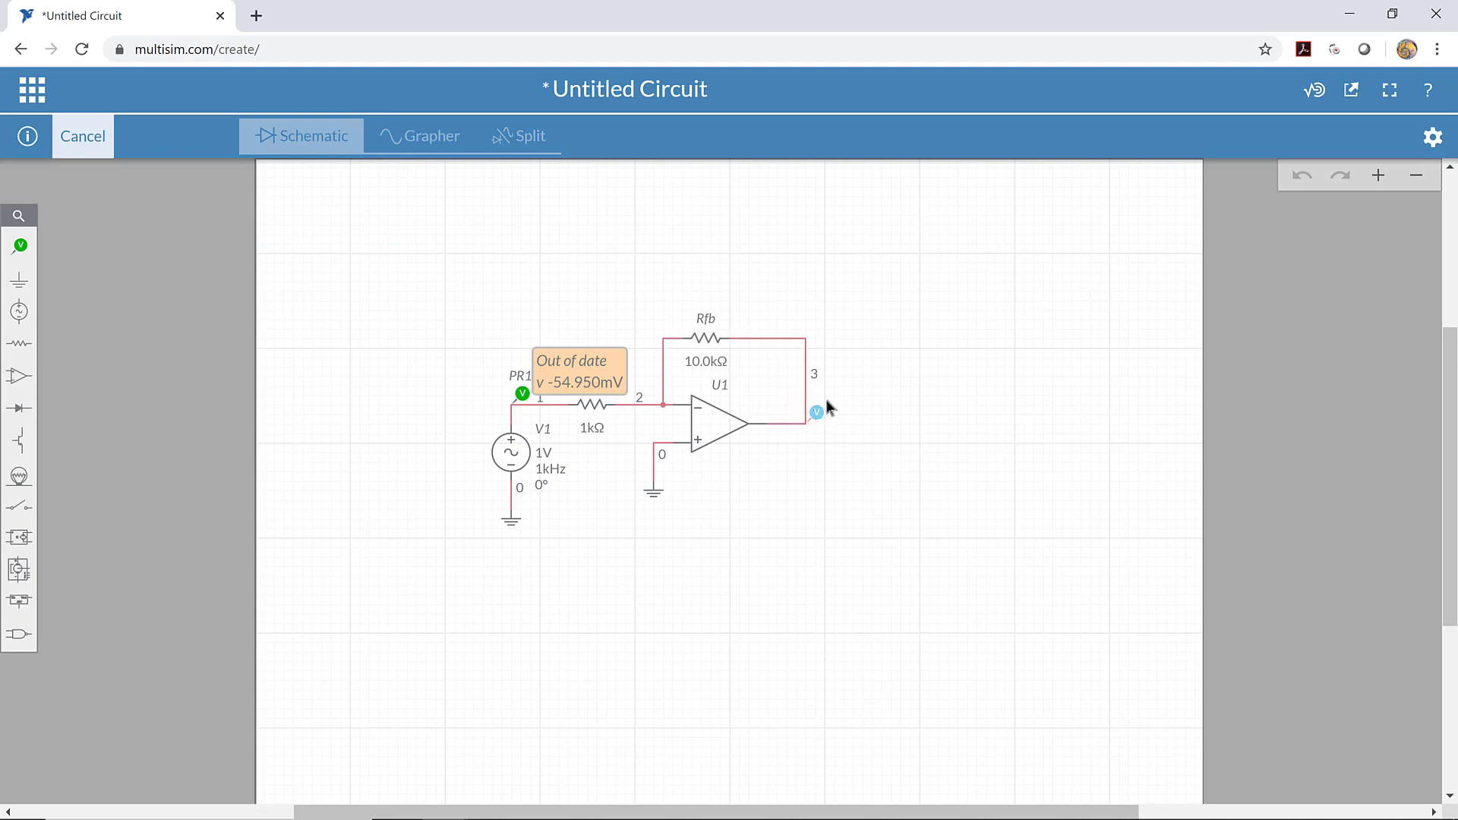
pyautogui.click(827, 401)
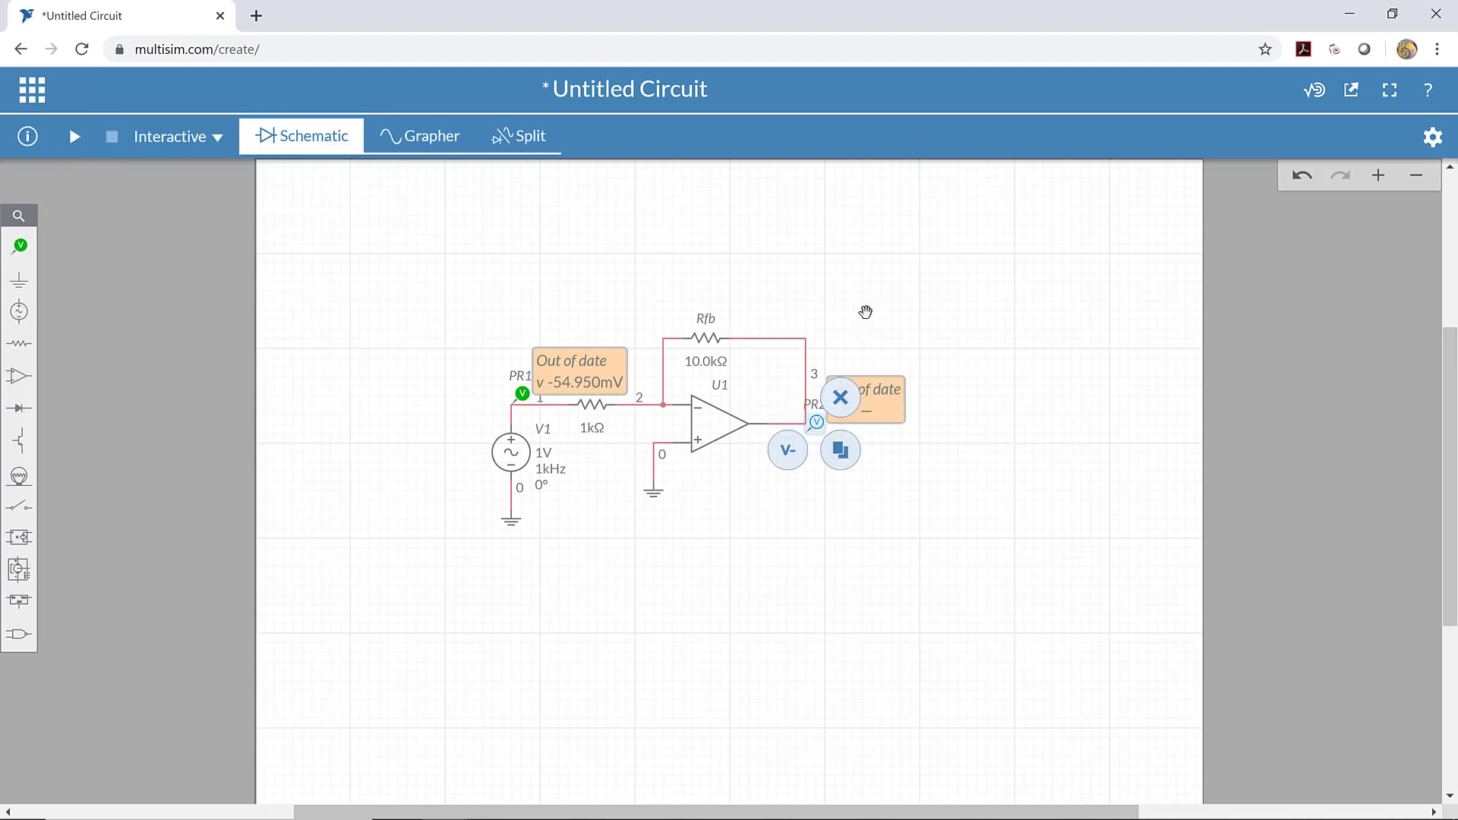
pyautogui.click(866, 312)
pyautogui.moveTo(814, 417); pyautogui.dragTo(817, 412)
pyautogui.click(881, 301)
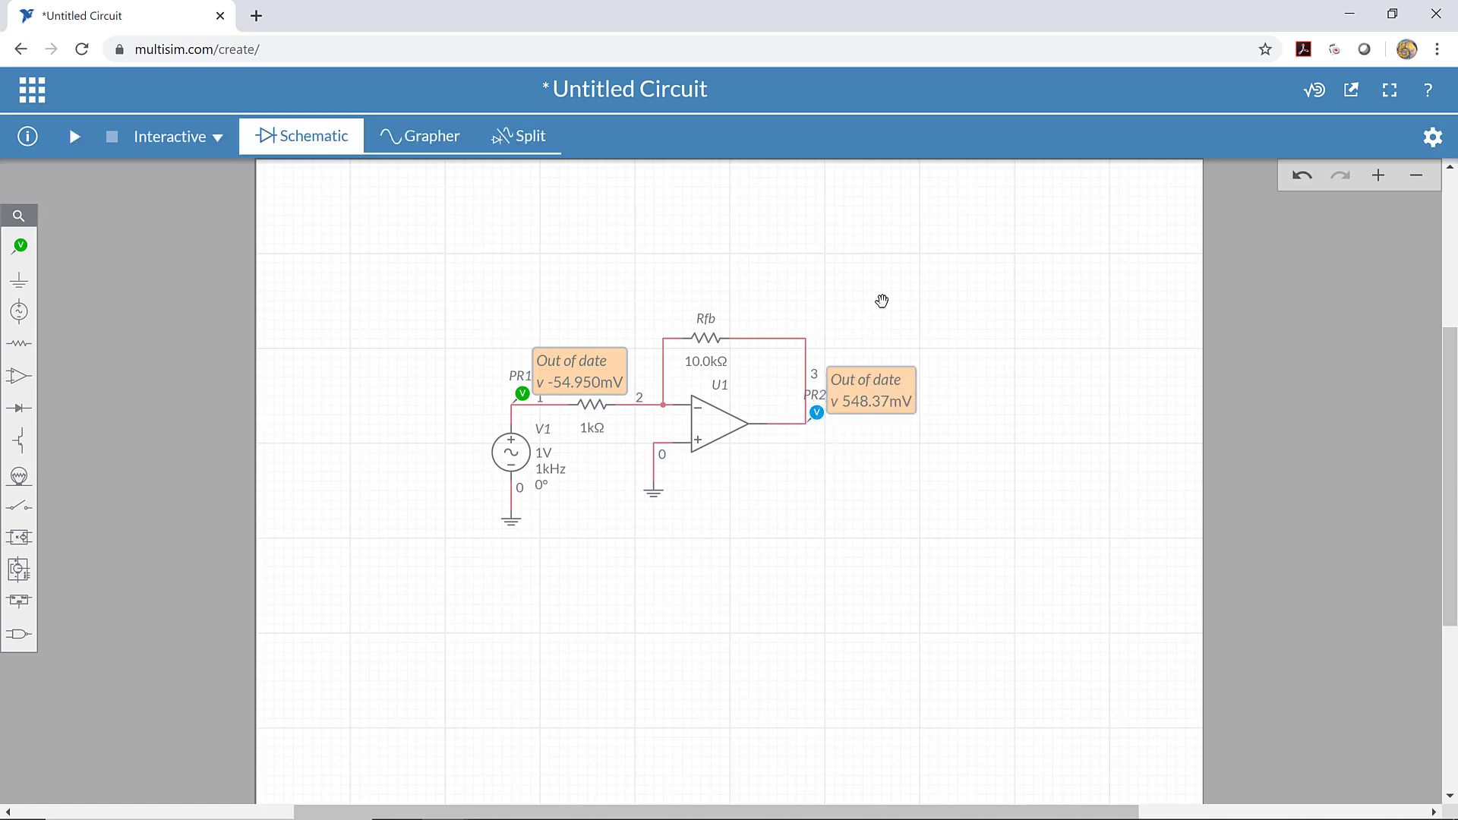
# Rename the voltage probe on the input wire as Vin.
pyautogui.click(522, 377)
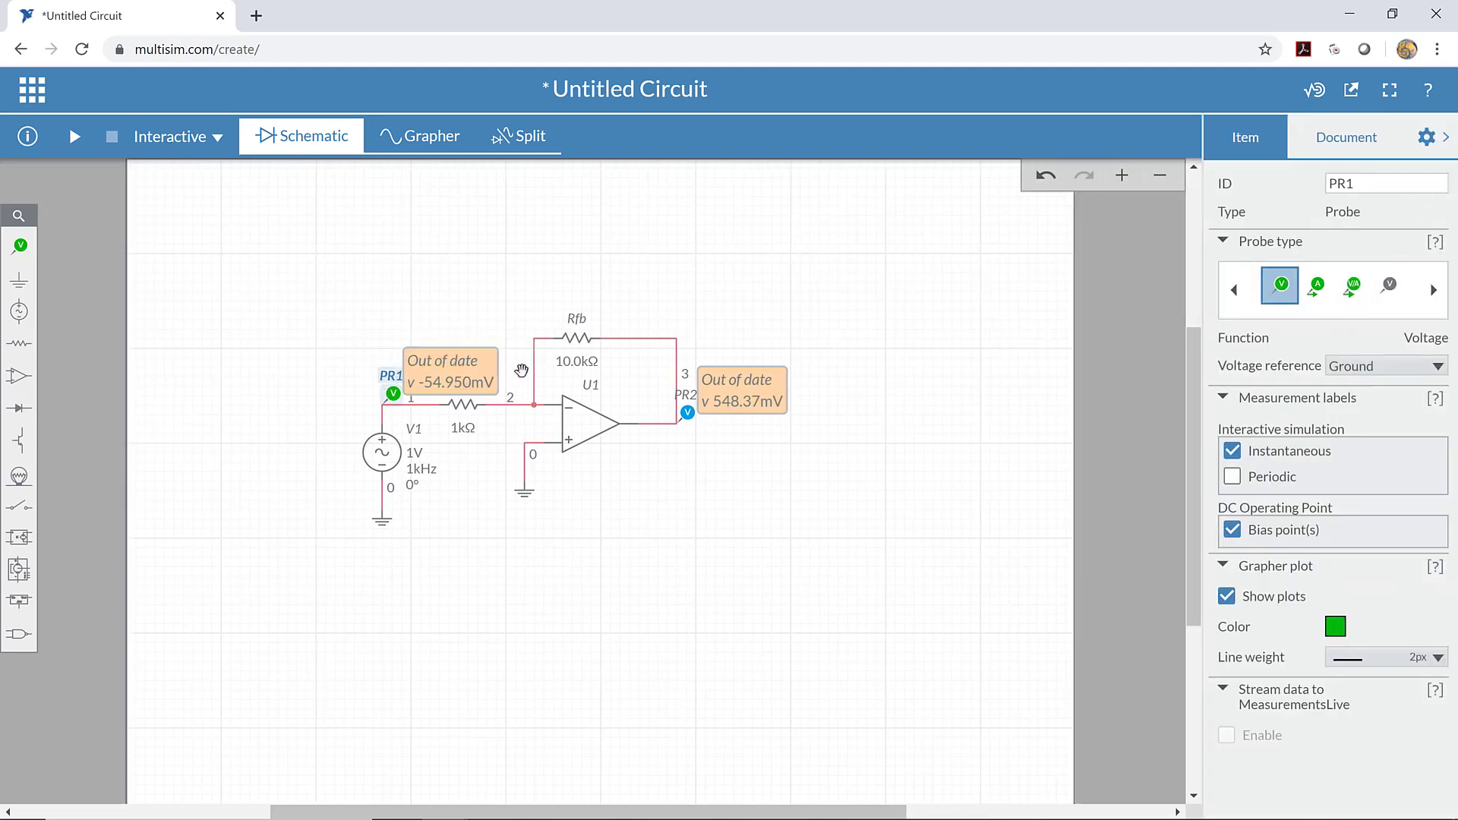
pyautogui.click(1353, 186)
pyautogui.doubleClick(1335, 185)
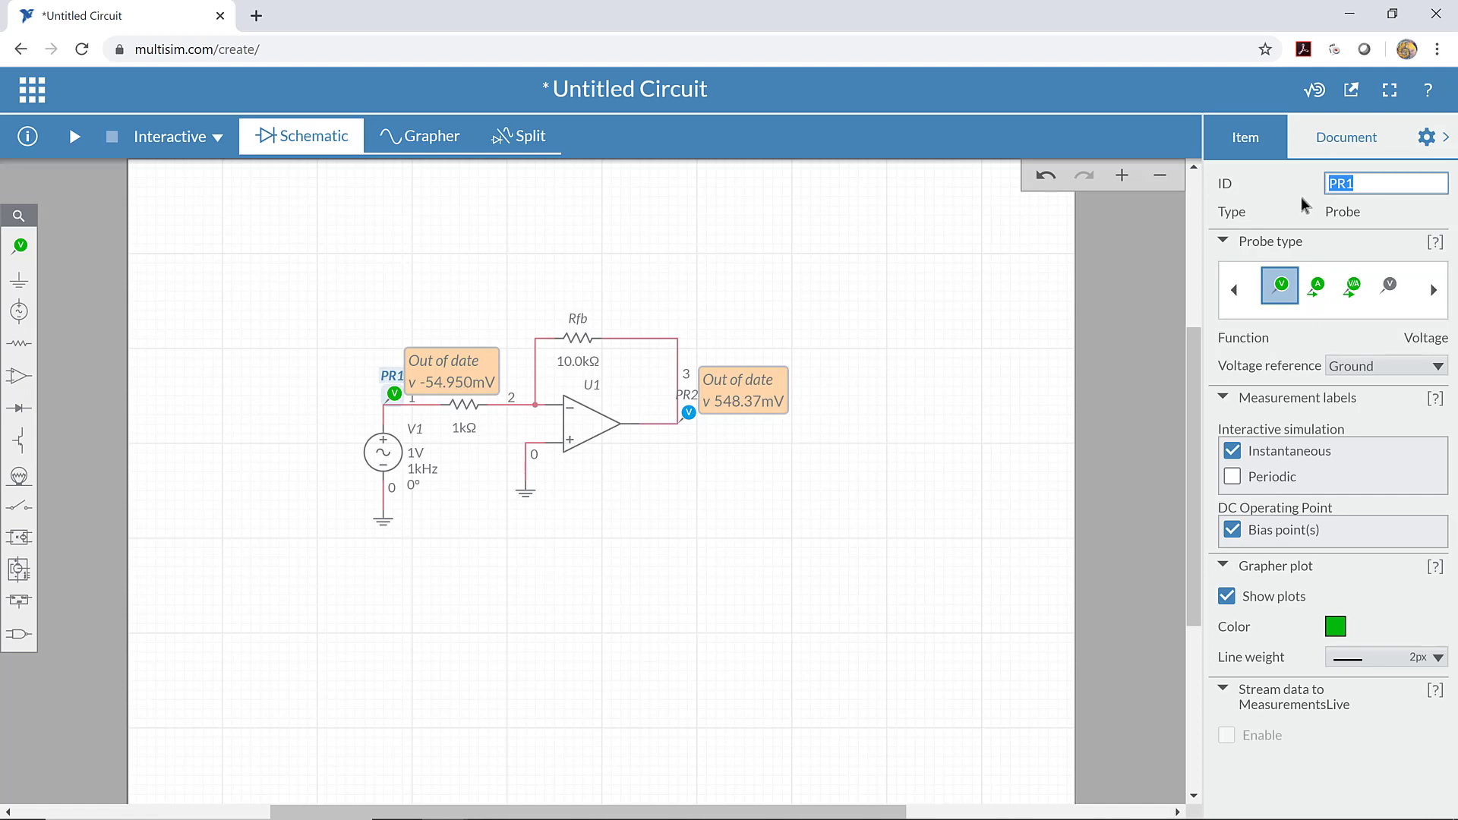
pyautogui.write('Vi')
pyautogui.click(982, 290)
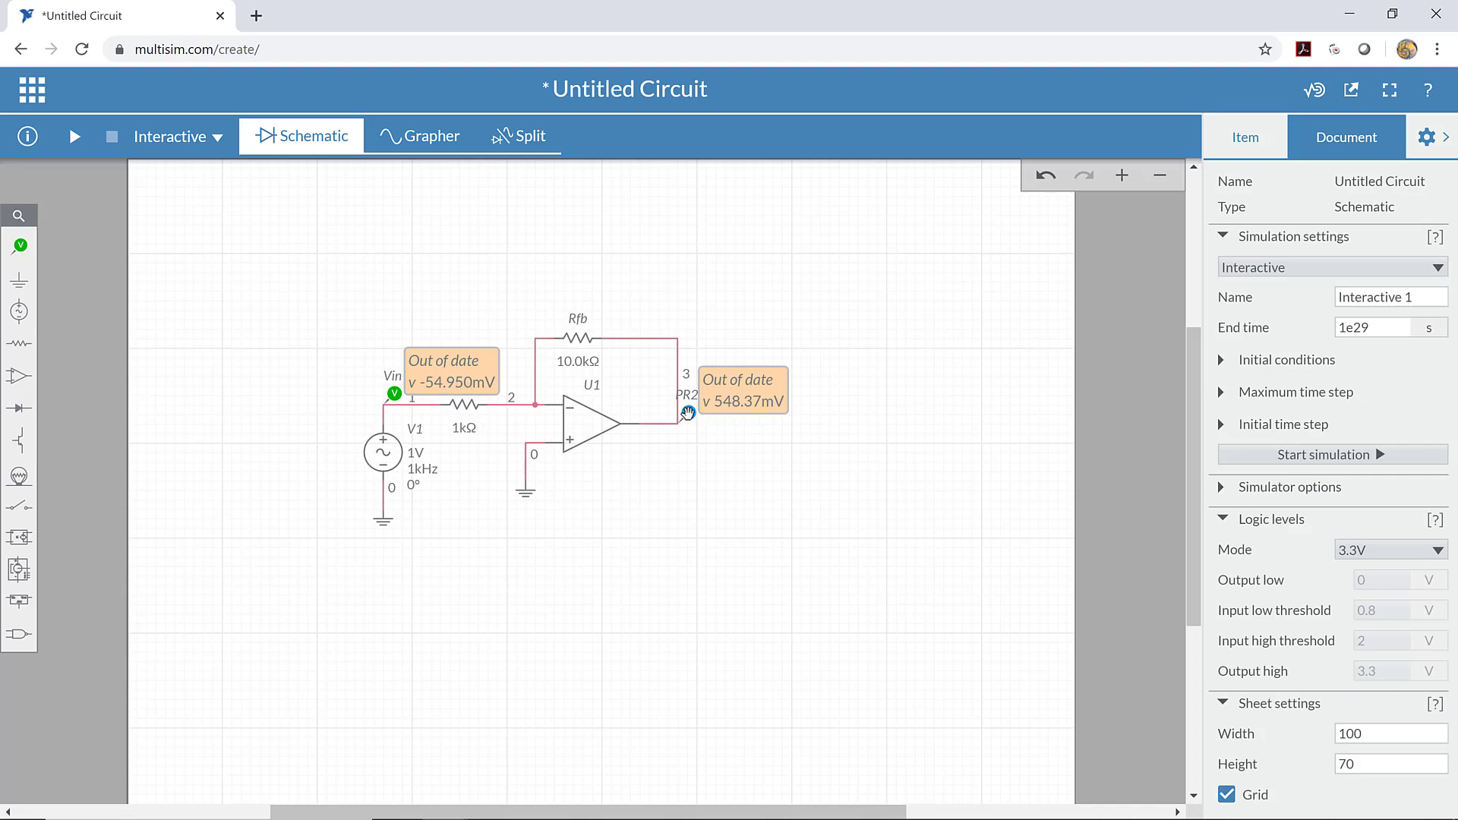
# Rename the voltage probe on the opamp's output as Vout.
pyautogui.click(688, 413)
pyautogui.moveTo(1361, 177); pyautogui.dragTo(1270, 181)
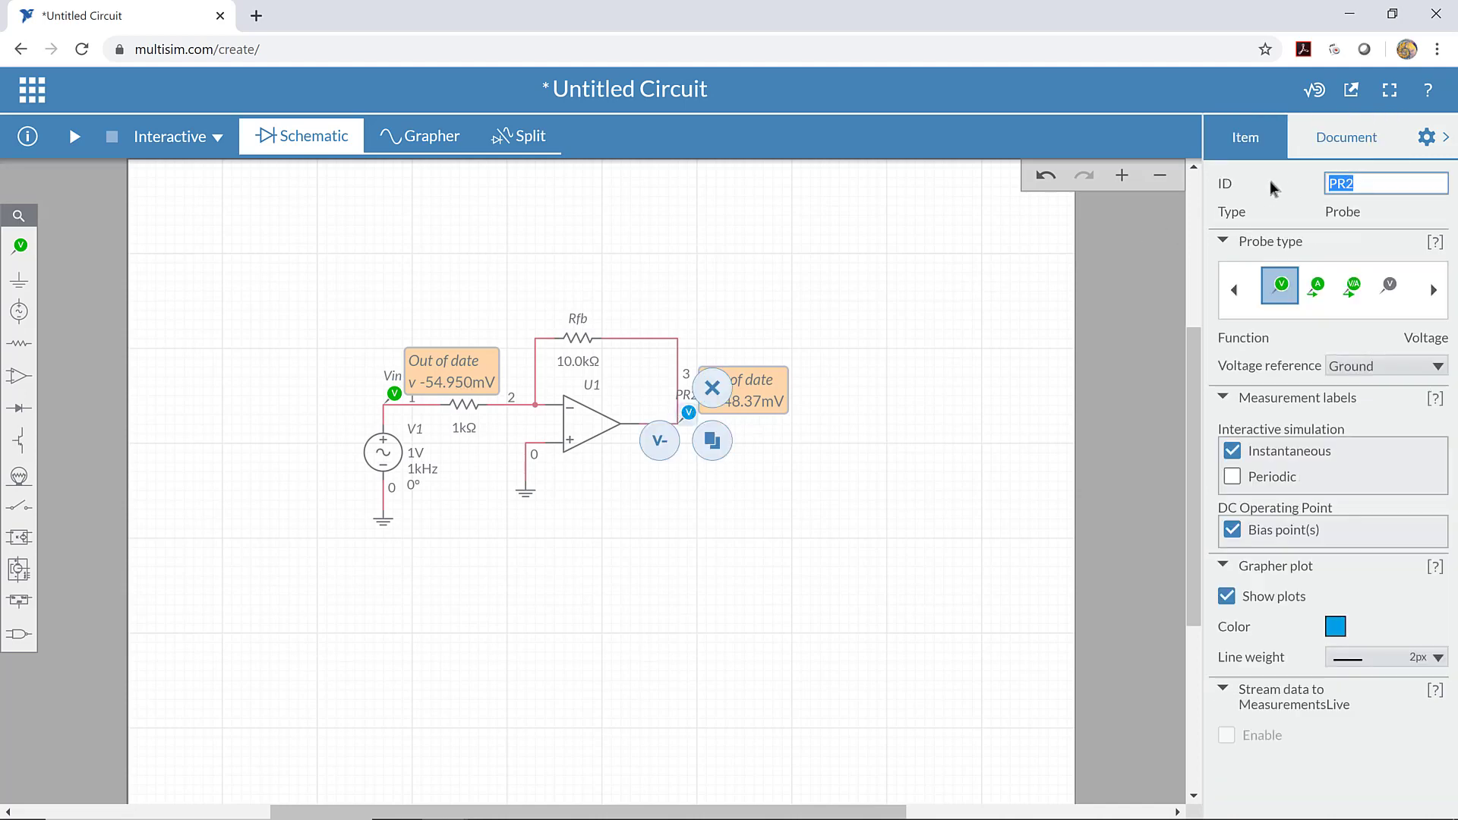
pyautogui.write('Vout')
pyautogui.click(997, 298)
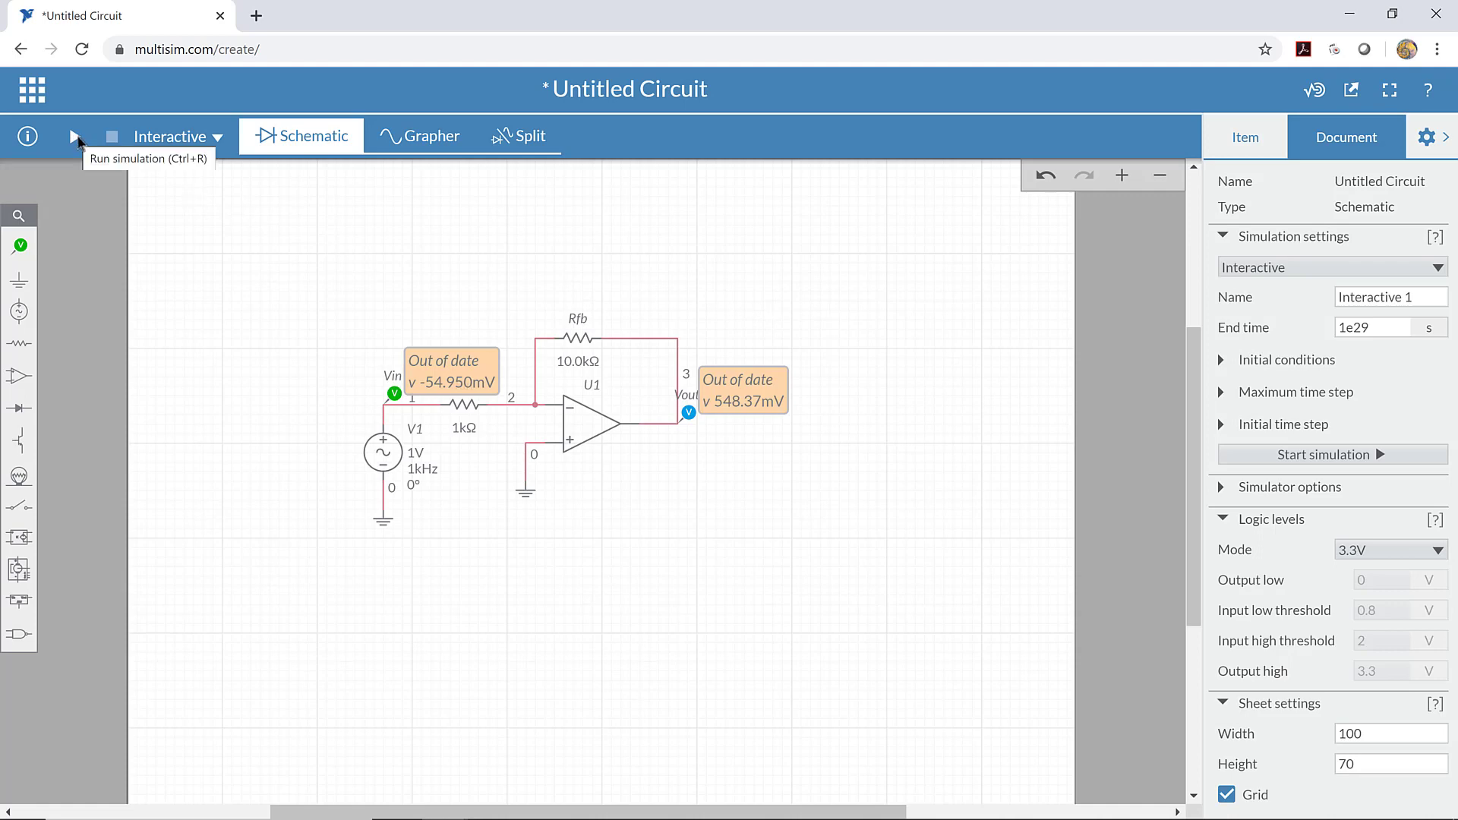
# Run the interactive simulation with its graph shown, stop it, and examine the Vin and Vout waveforms.
pyautogui.click(76, 137)
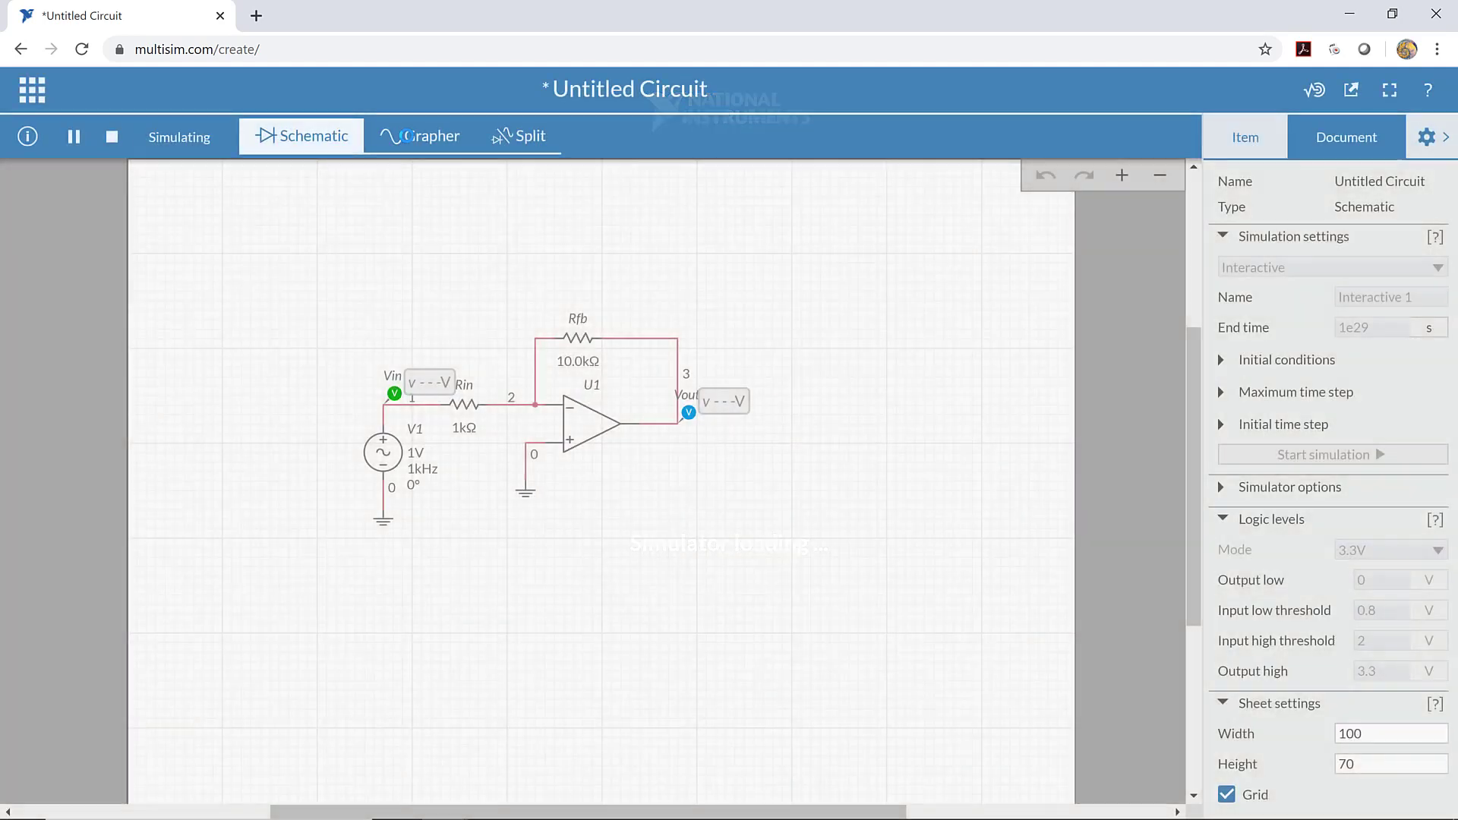
pyautogui.click(397, 136)
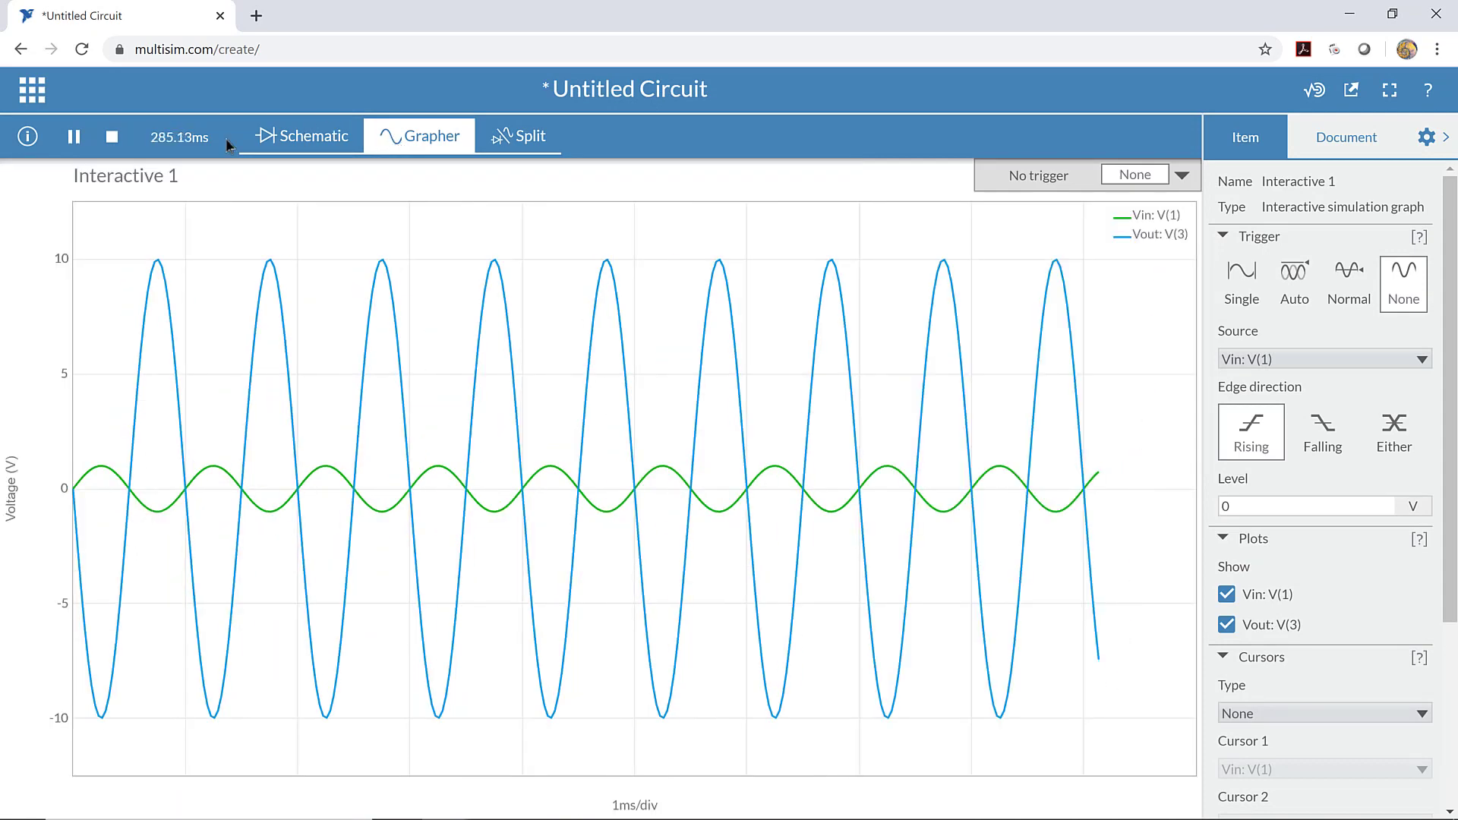
pyautogui.click(111, 138)
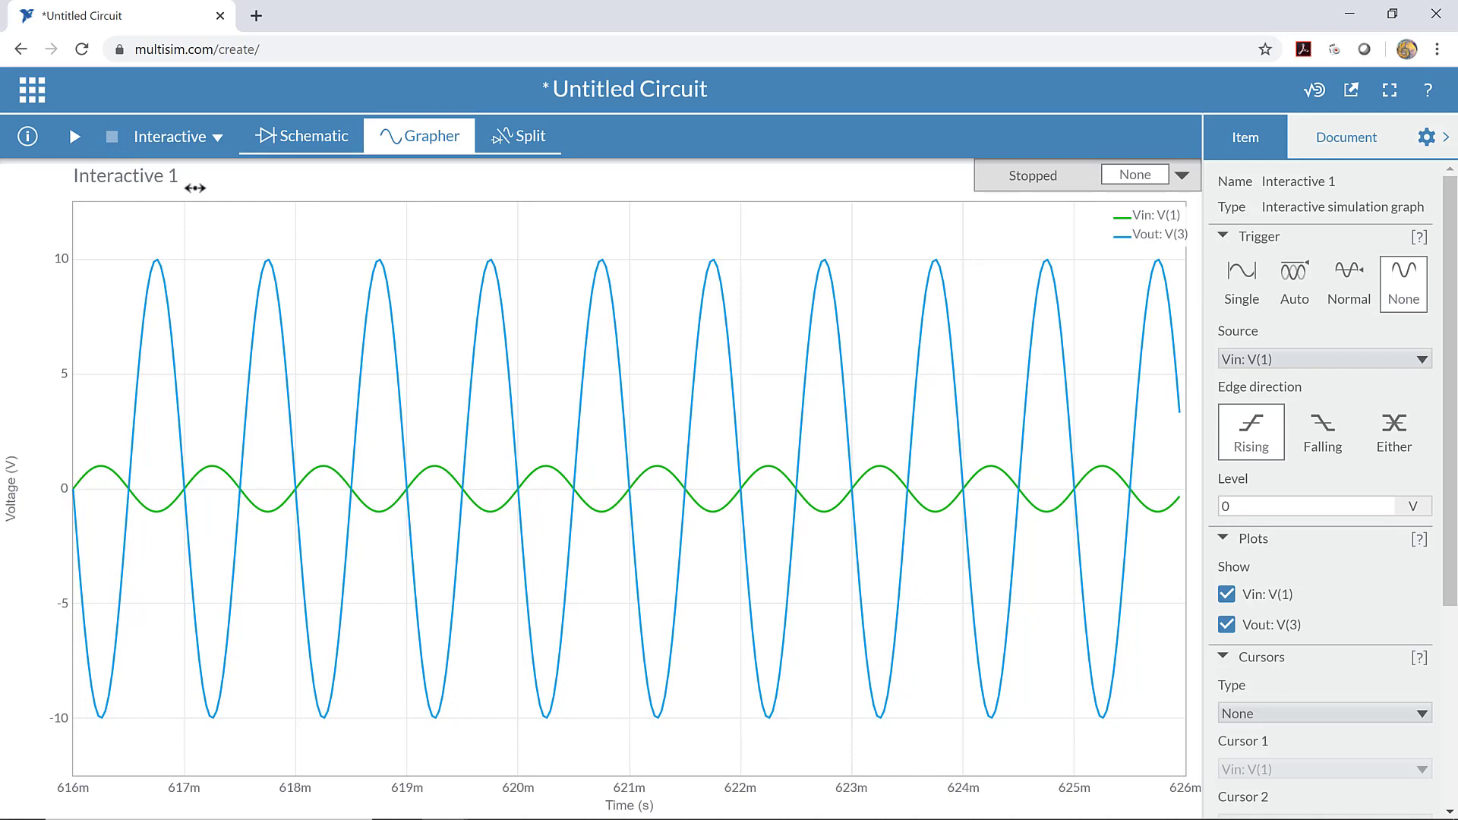
pyautogui.moveTo(176, 480)
pyautogui.moveTo(1054, 296)
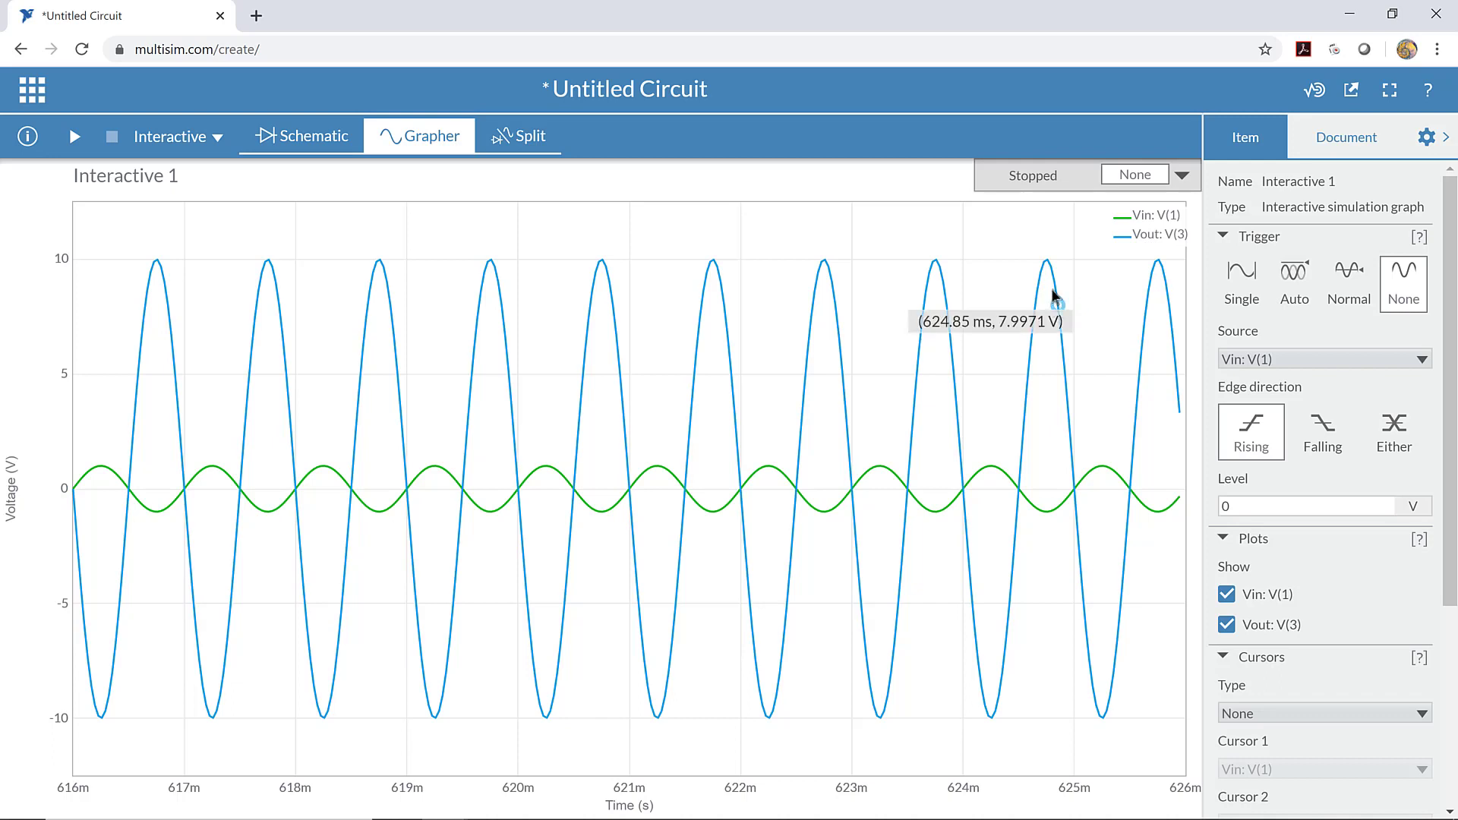
pyautogui.moveTo(1152, 264)
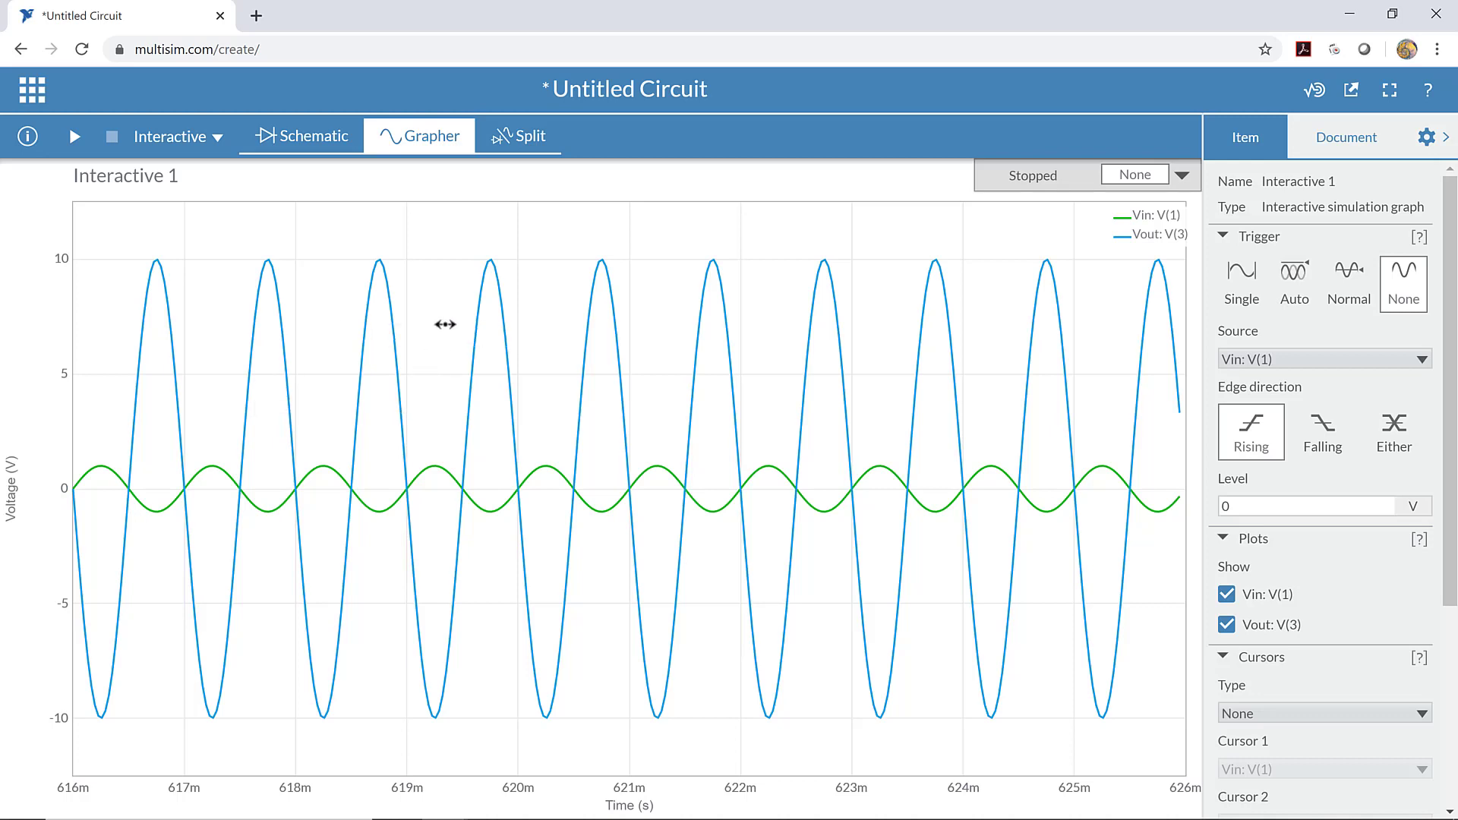
pyautogui.moveTo(503, 305)
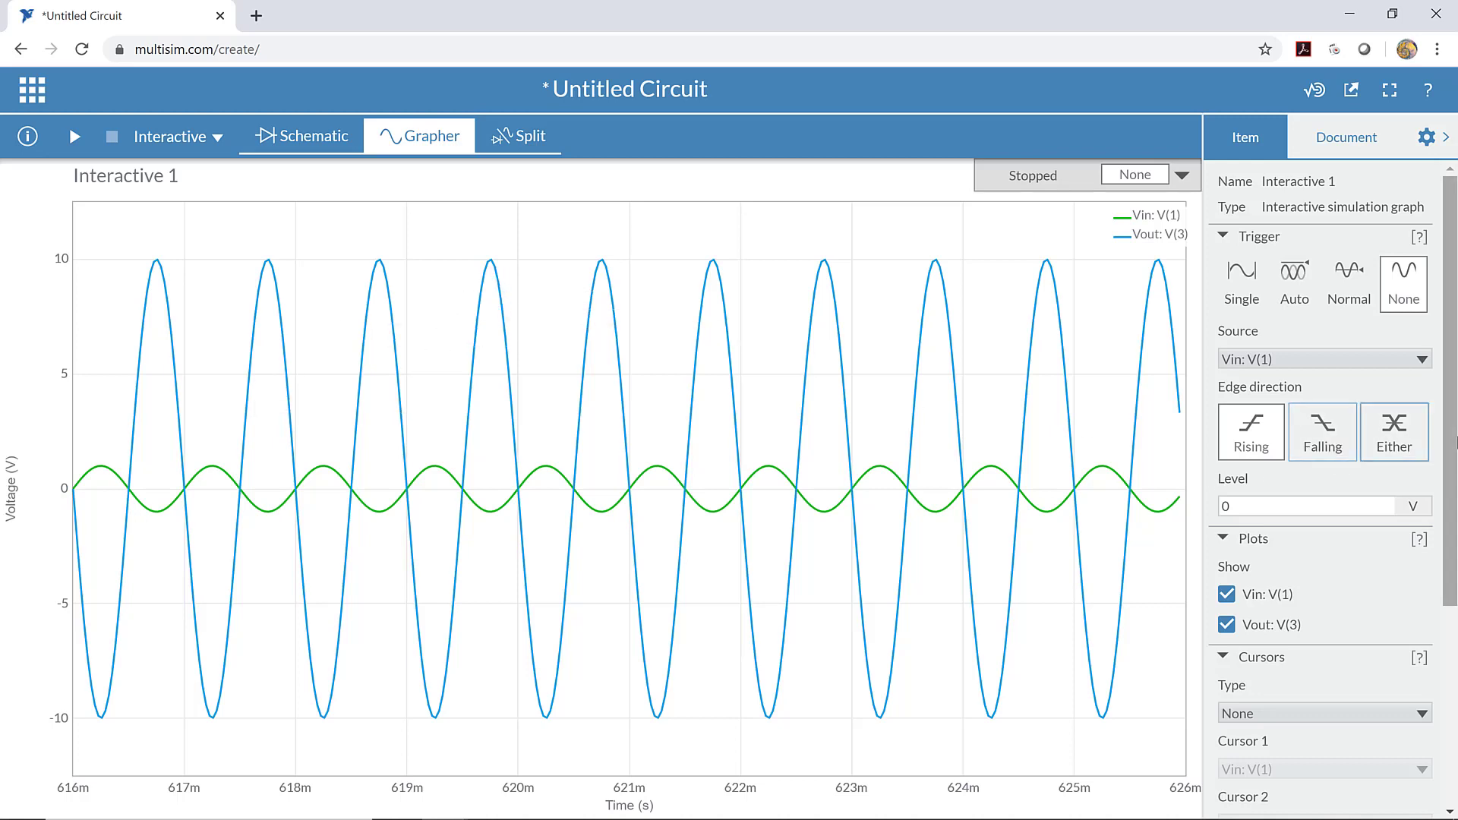
# Set the graph's time axis to a minimum of 0 s and a maximum of 2 ms.
pyautogui.scroll(-4, 1450, 439)
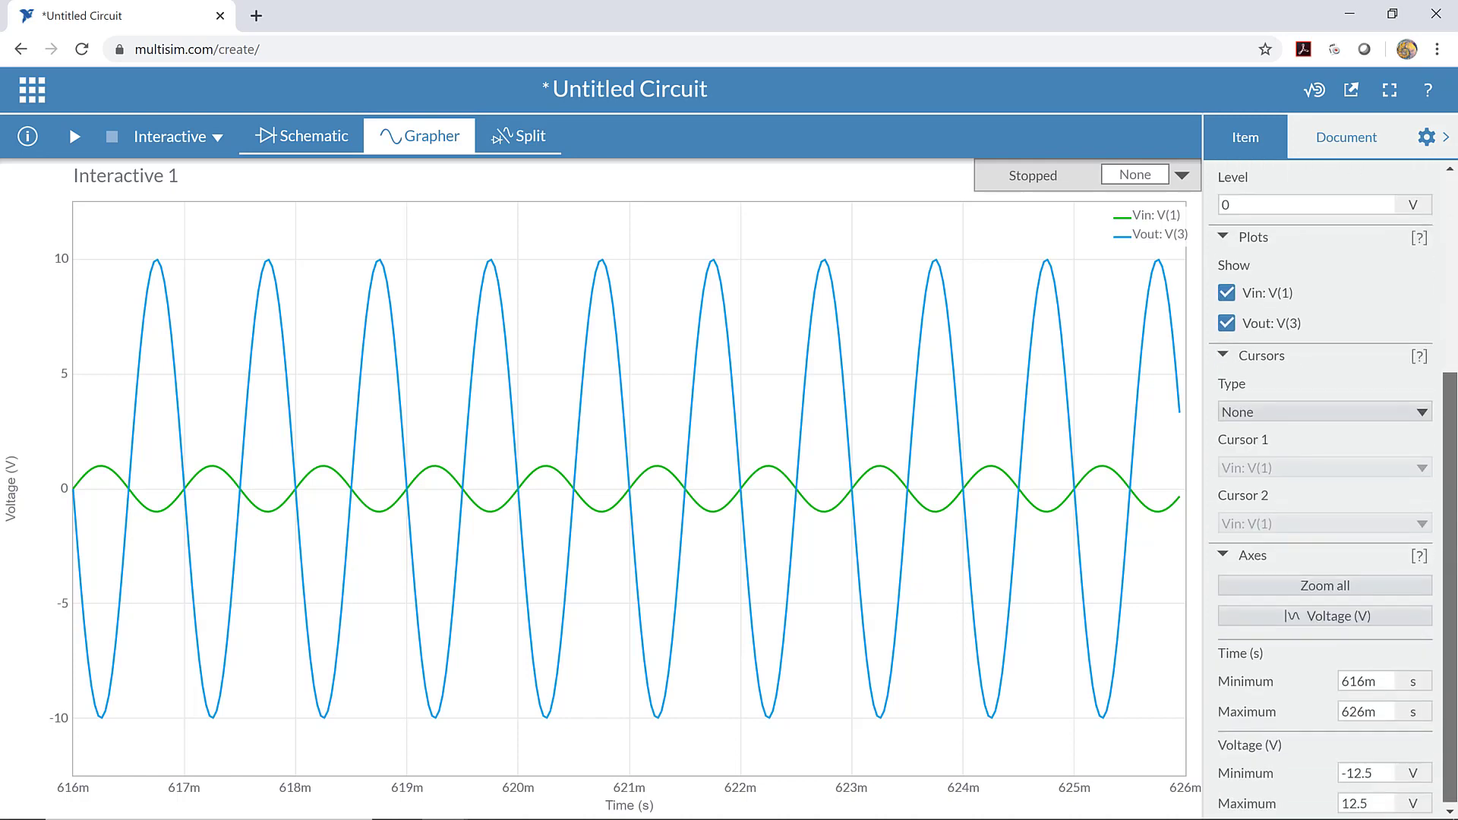
pyautogui.click(1376, 676)
pyautogui.moveTo(1383, 680); pyautogui.dragTo(1253, 665)
pyautogui.write('0')
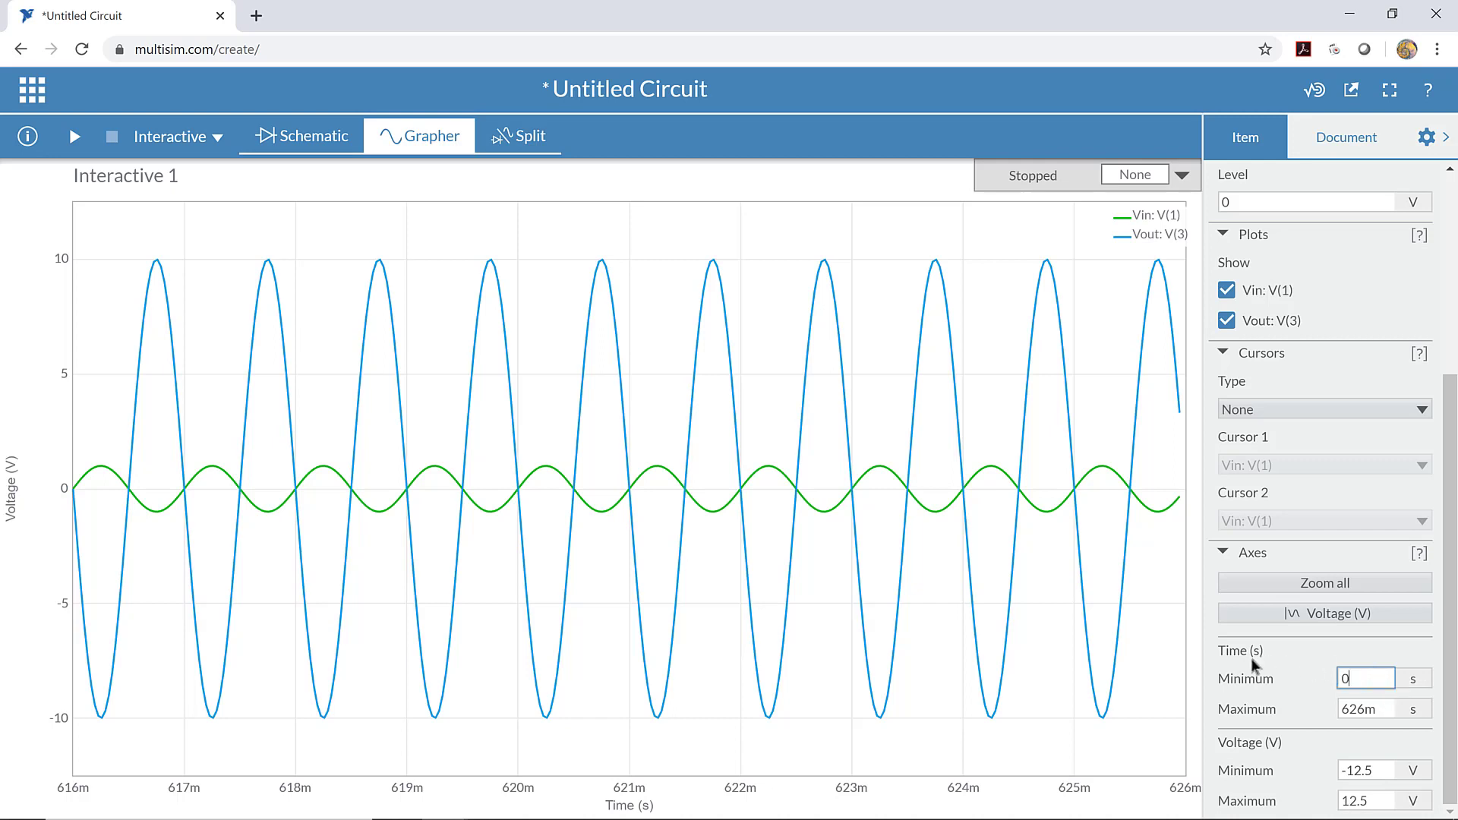
pyautogui.press('Return')
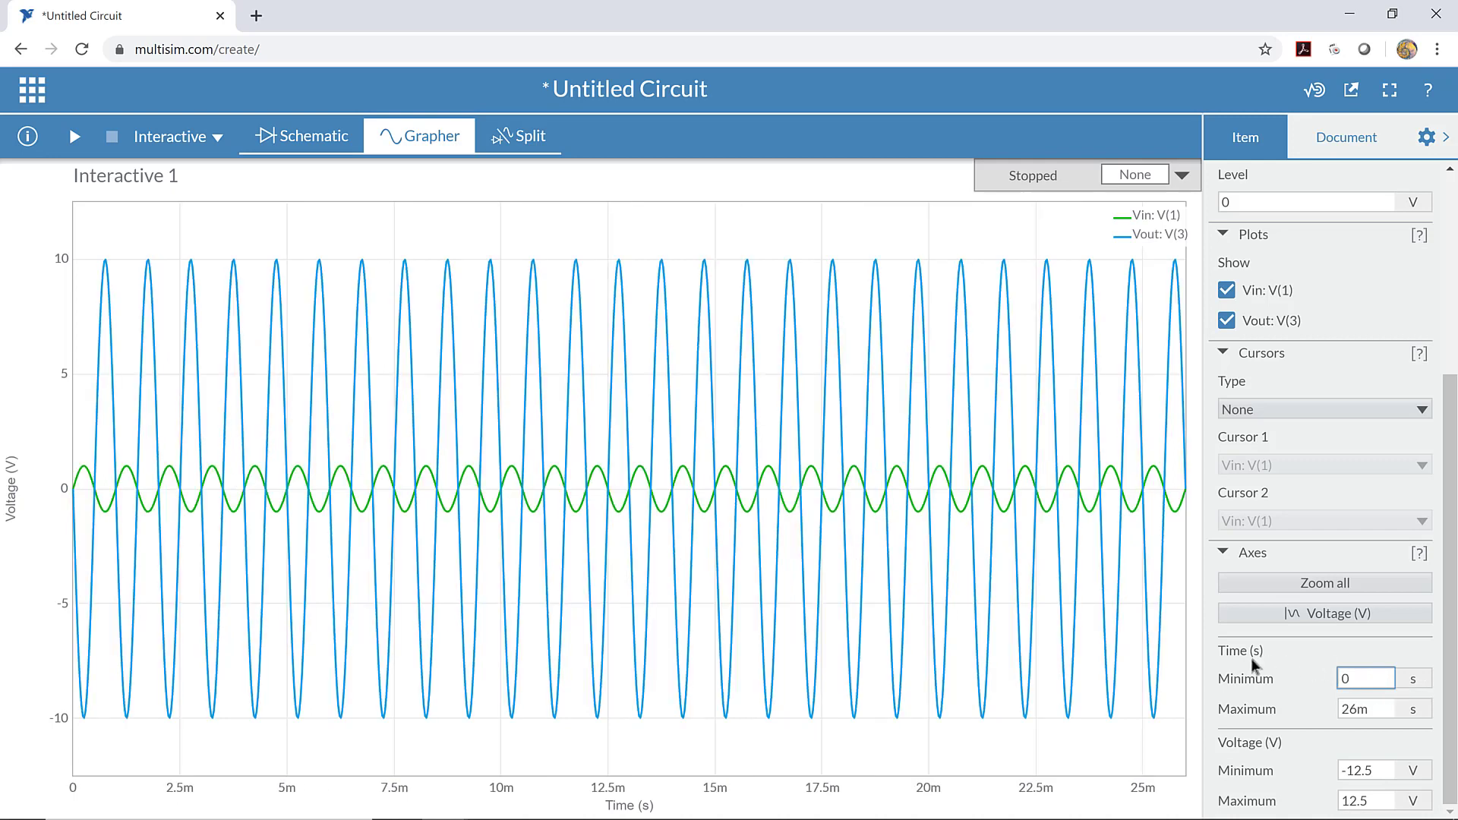
pyautogui.click(1369, 710)
pyautogui.doubleClick(1360, 707)
pyautogui.click(1359, 707)
pyautogui.press('Return')
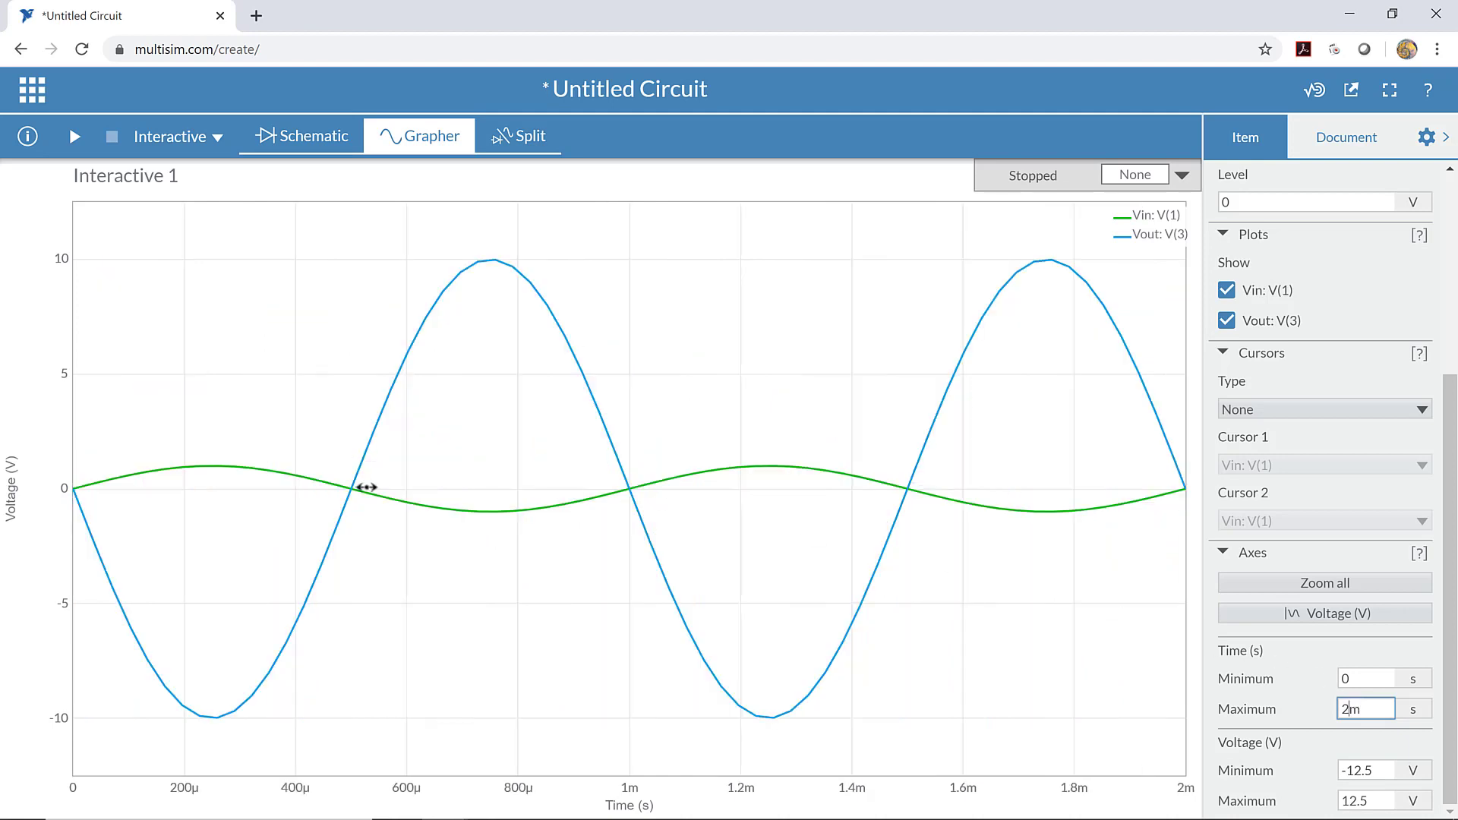
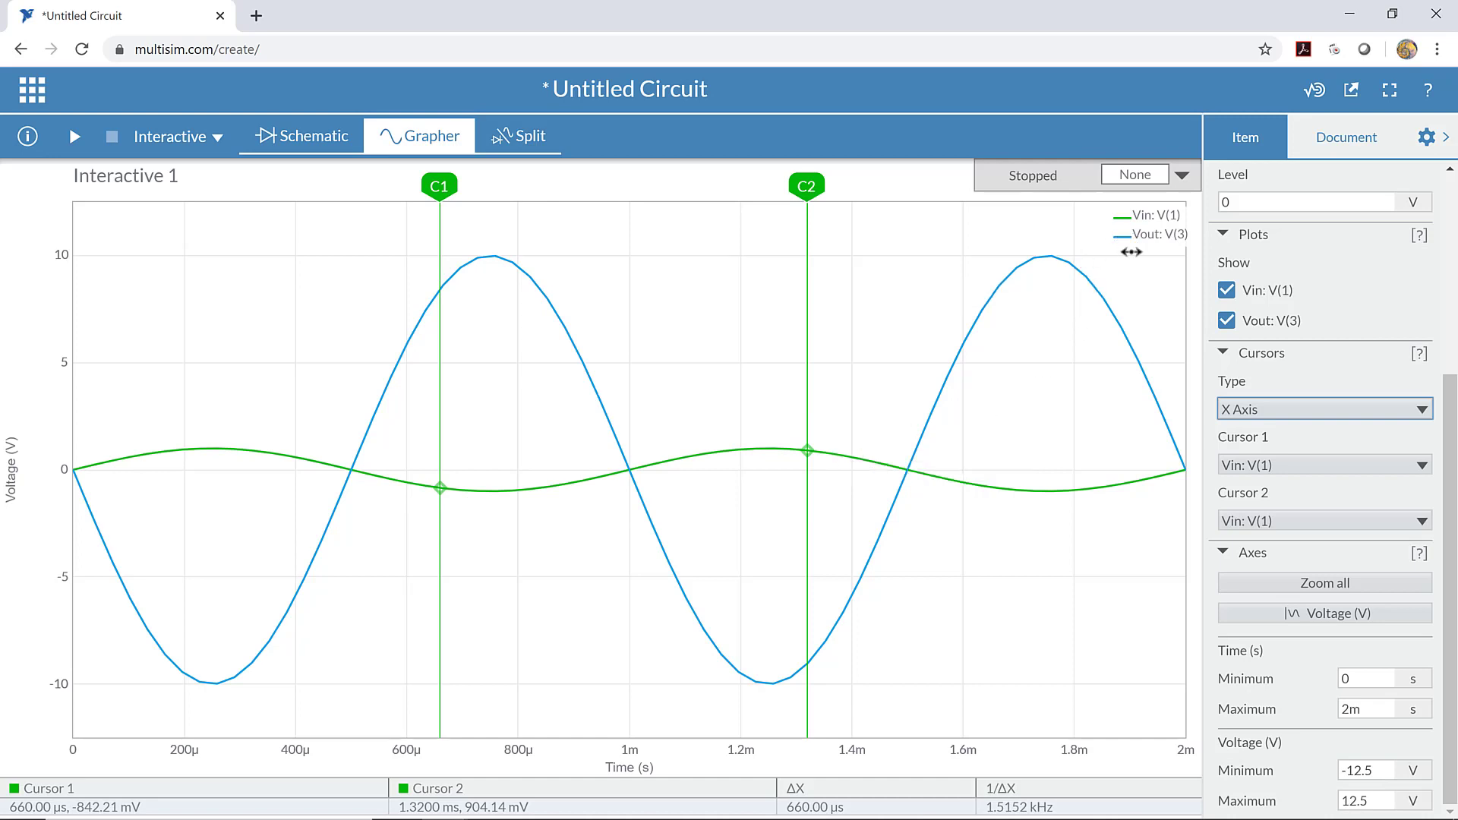
# Assign Cursor 1 to the Vout: V(3) trace.
pyautogui.click(1341, 614)
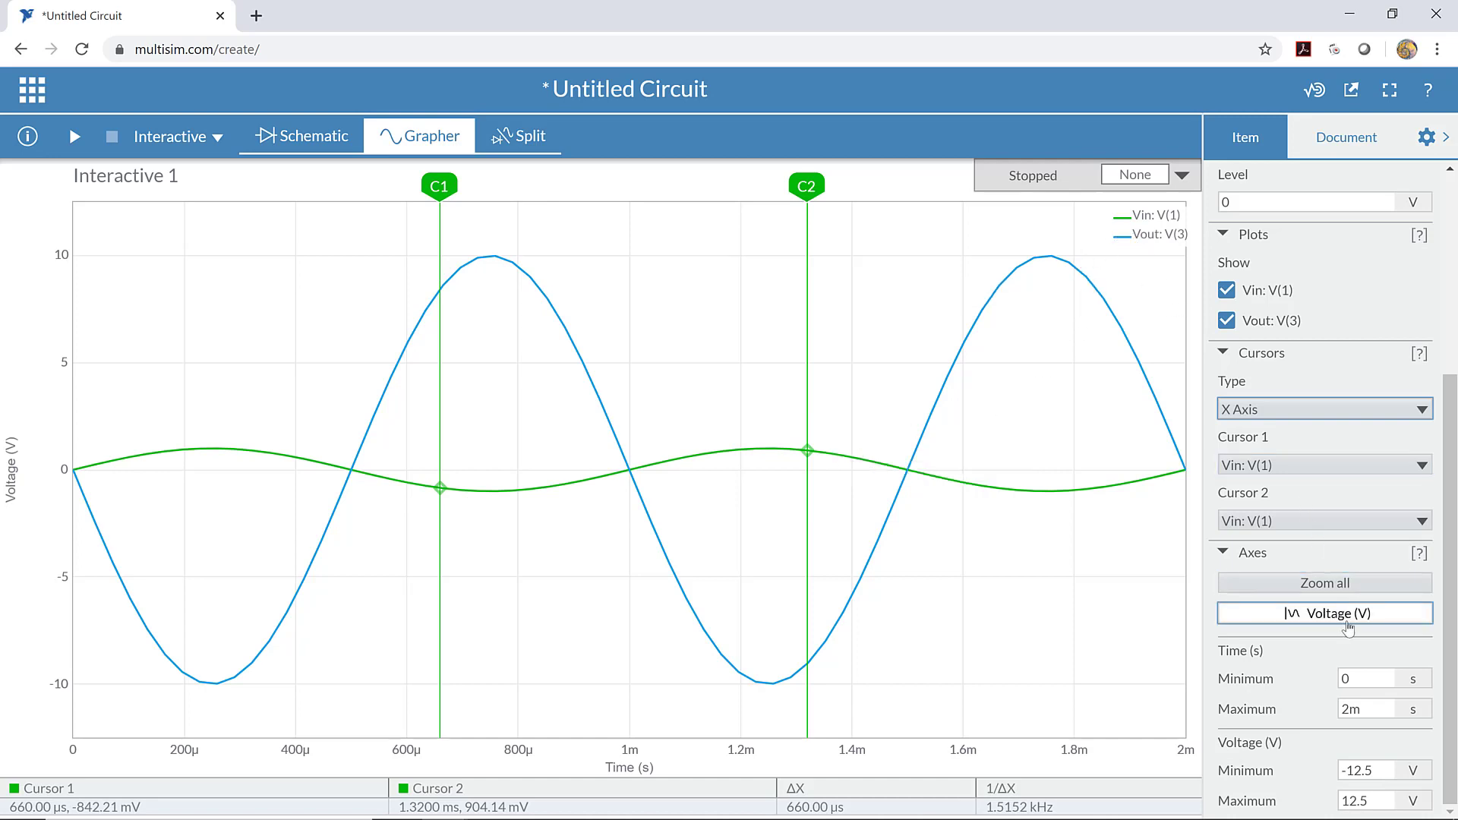
pyautogui.click(1301, 465)
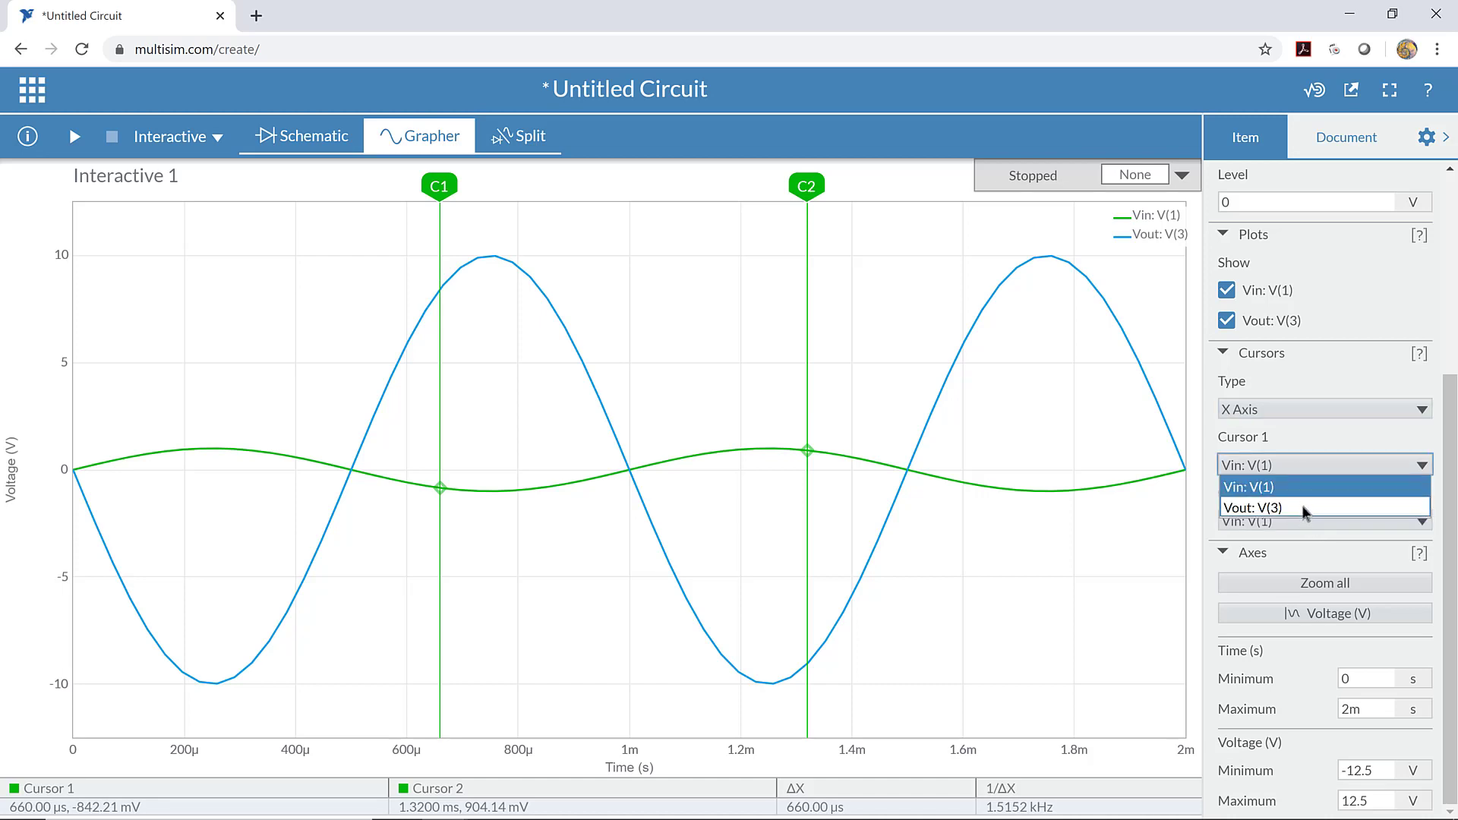
pyautogui.click(1302, 505)
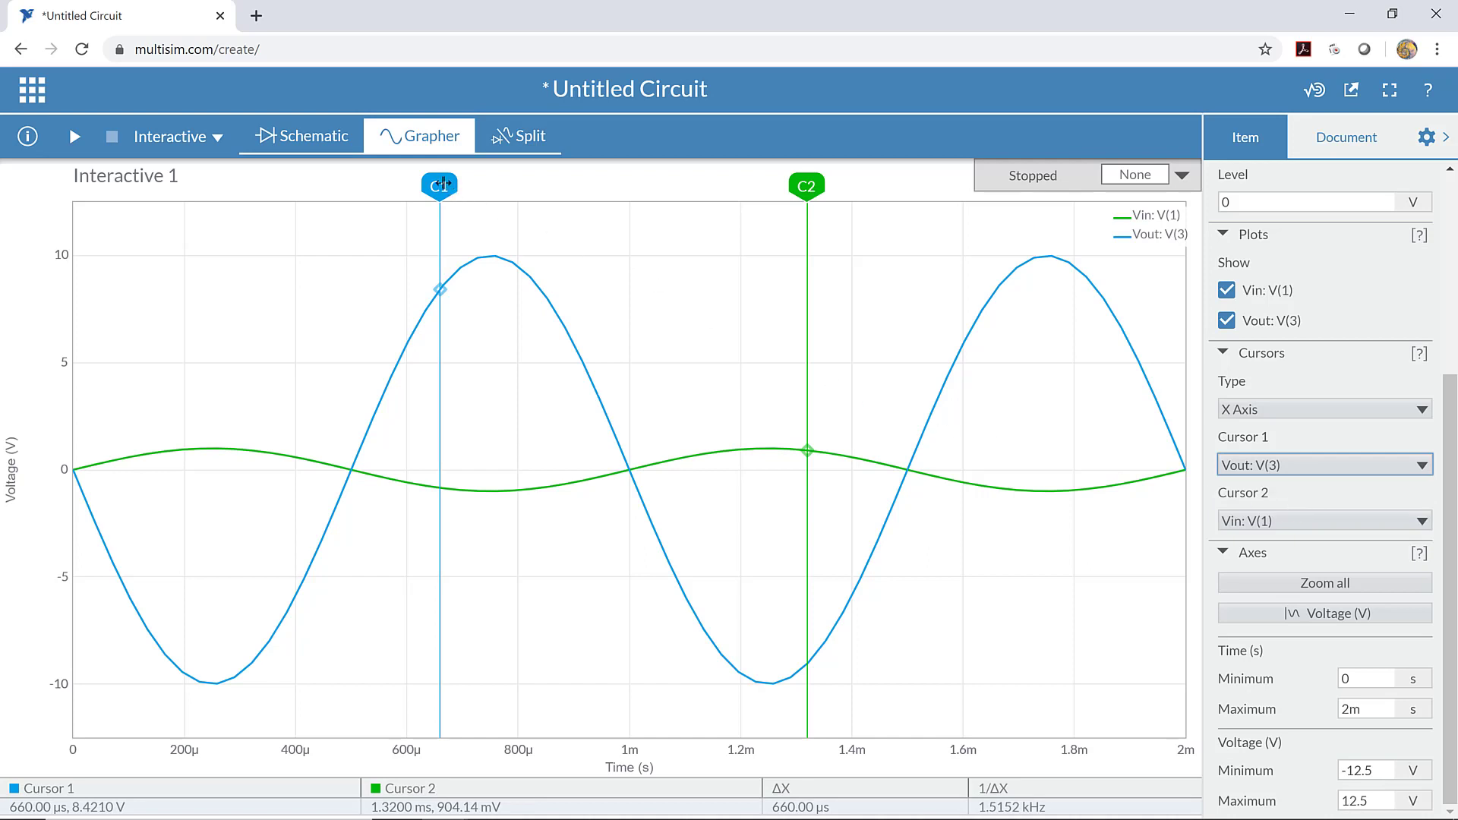
# Position Cursor 1 on Vout's first positive peak at about 754 µs and Cursor 2 near Vin's second positive peak at about 1.24 ms.
pyautogui.moveTo(443, 183); pyautogui.dragTo(494, 172)
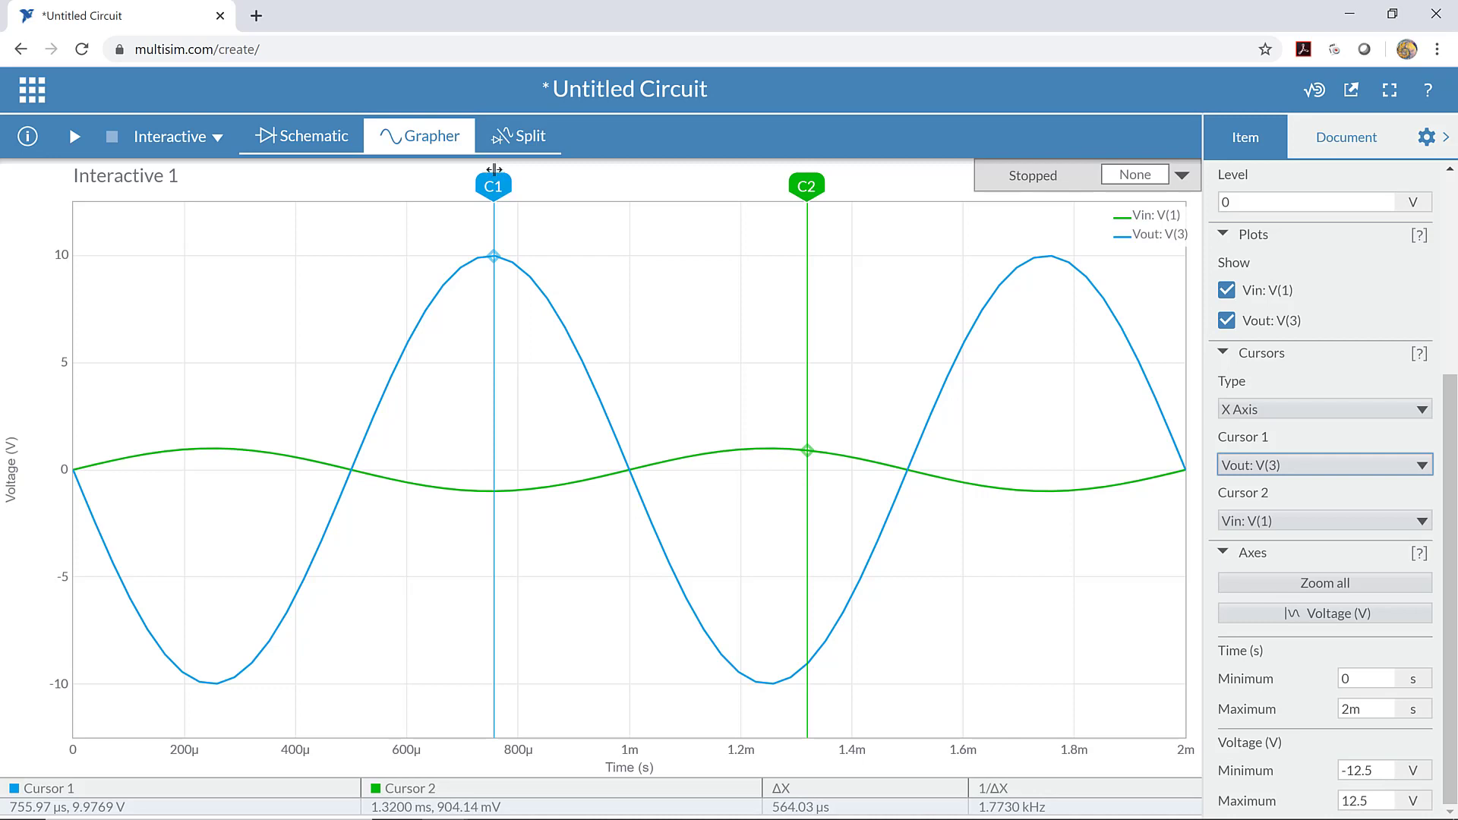
pyautogui.moveTo(499, 183); pyautogui.dragTo(499, 184)
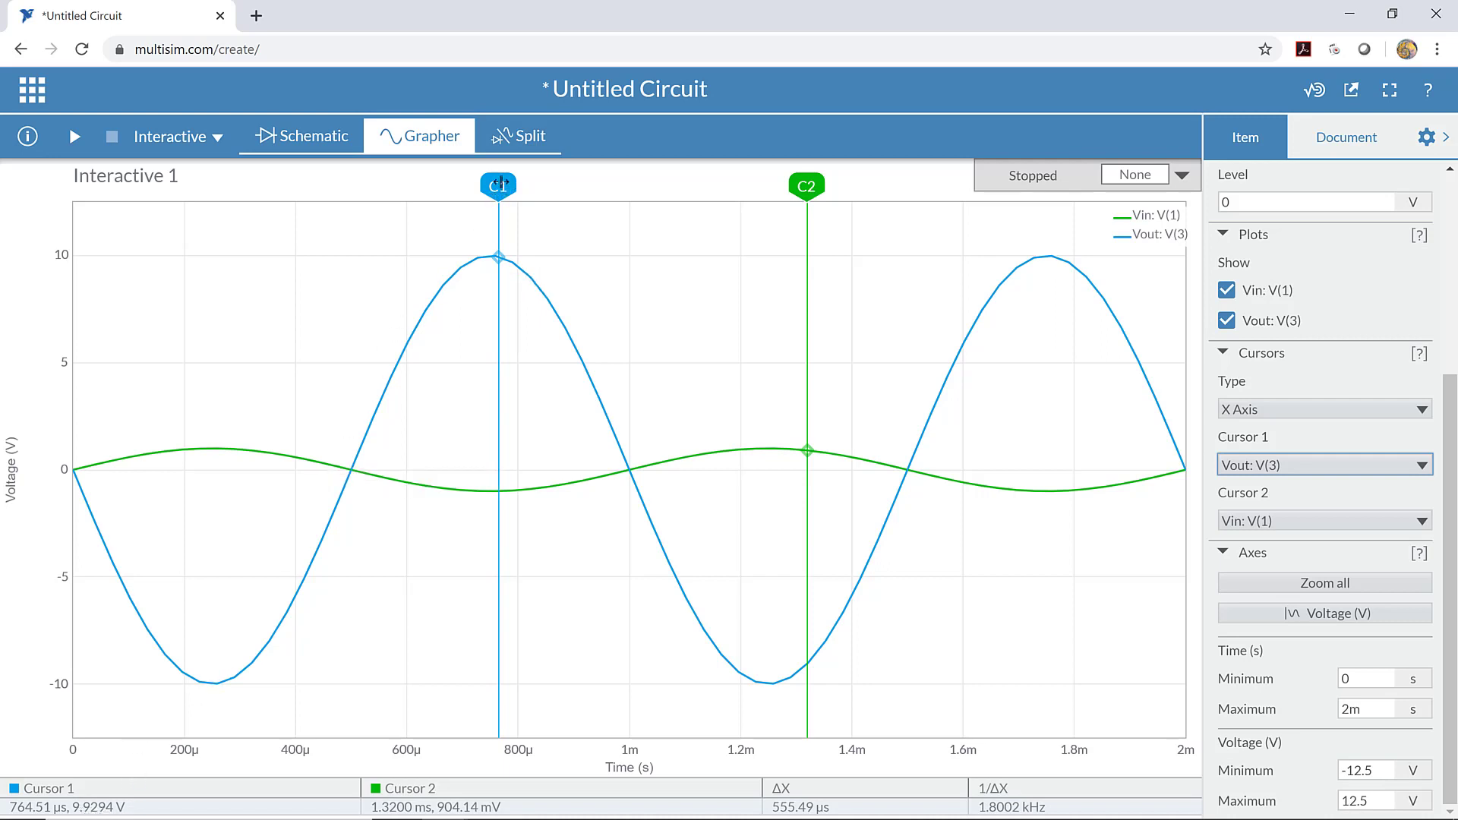
pyautogui.moveTo(499, 183); pyautogui.dragTo(496, 183)
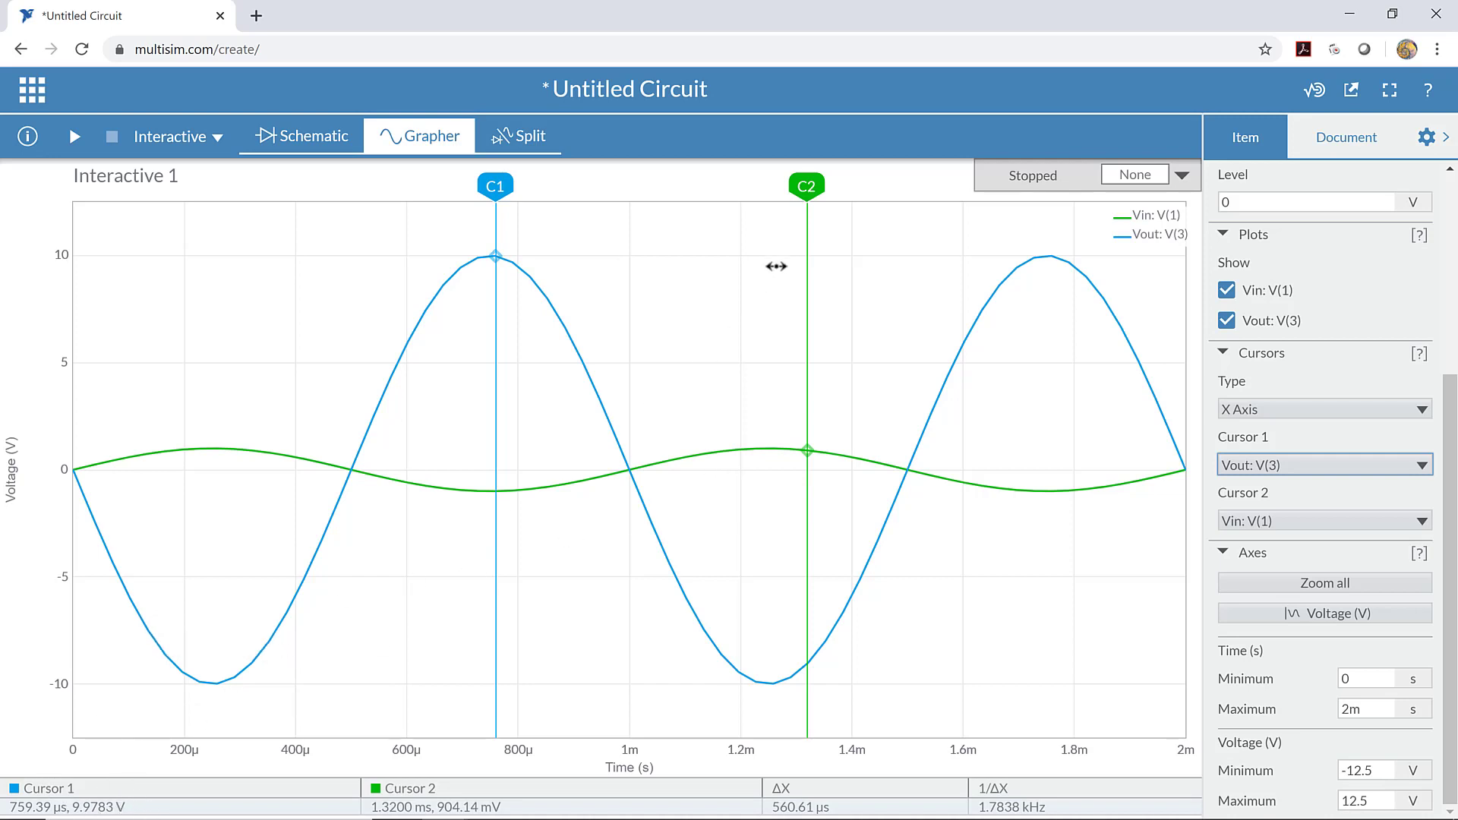
pyautogui.moveTo(809, 186); pyautogui.dragTo(760, 169)
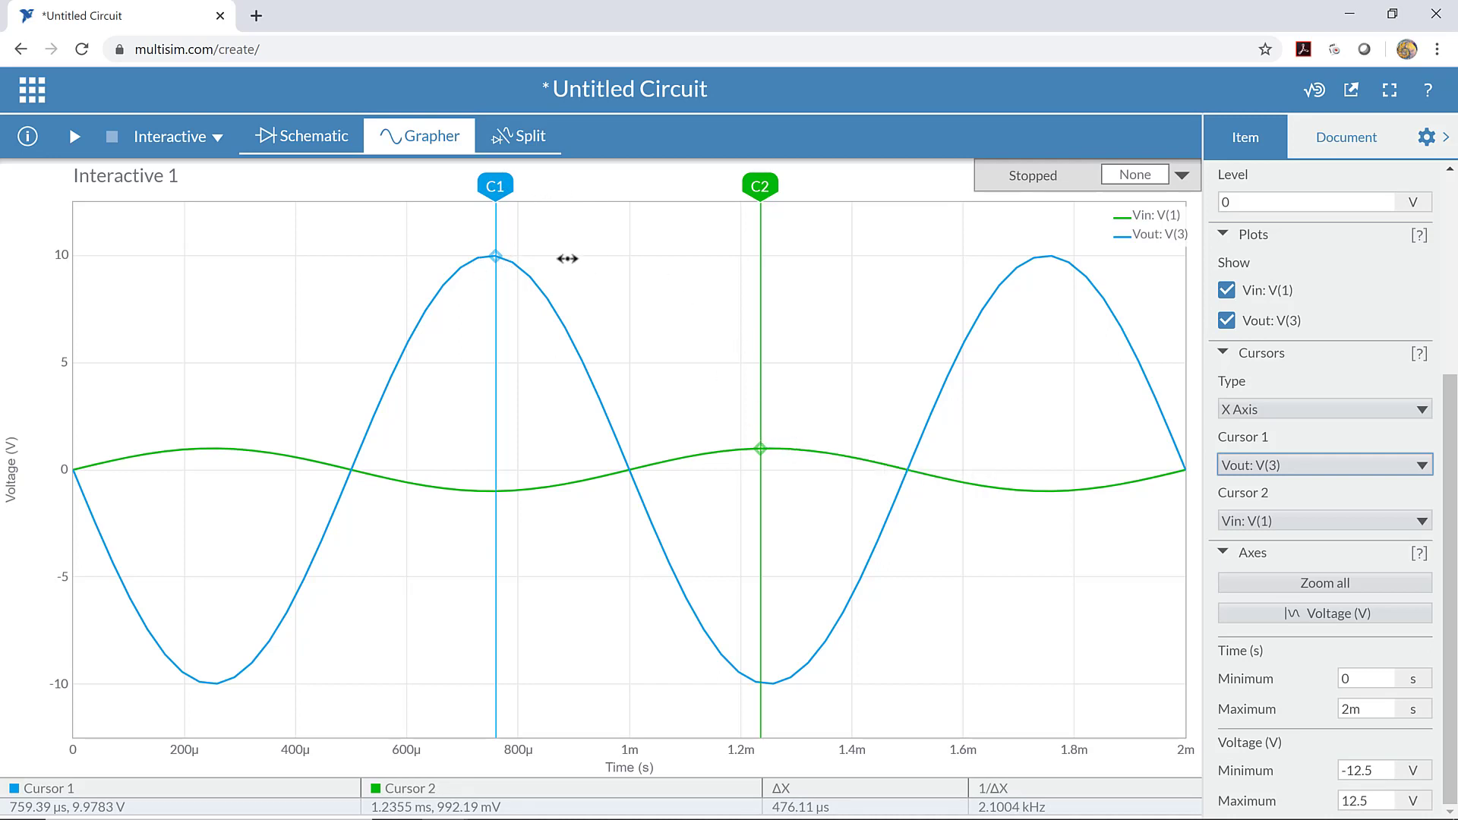
pyautogui.moveTo(495, 186); pyautogui.dragTo(493, 187)
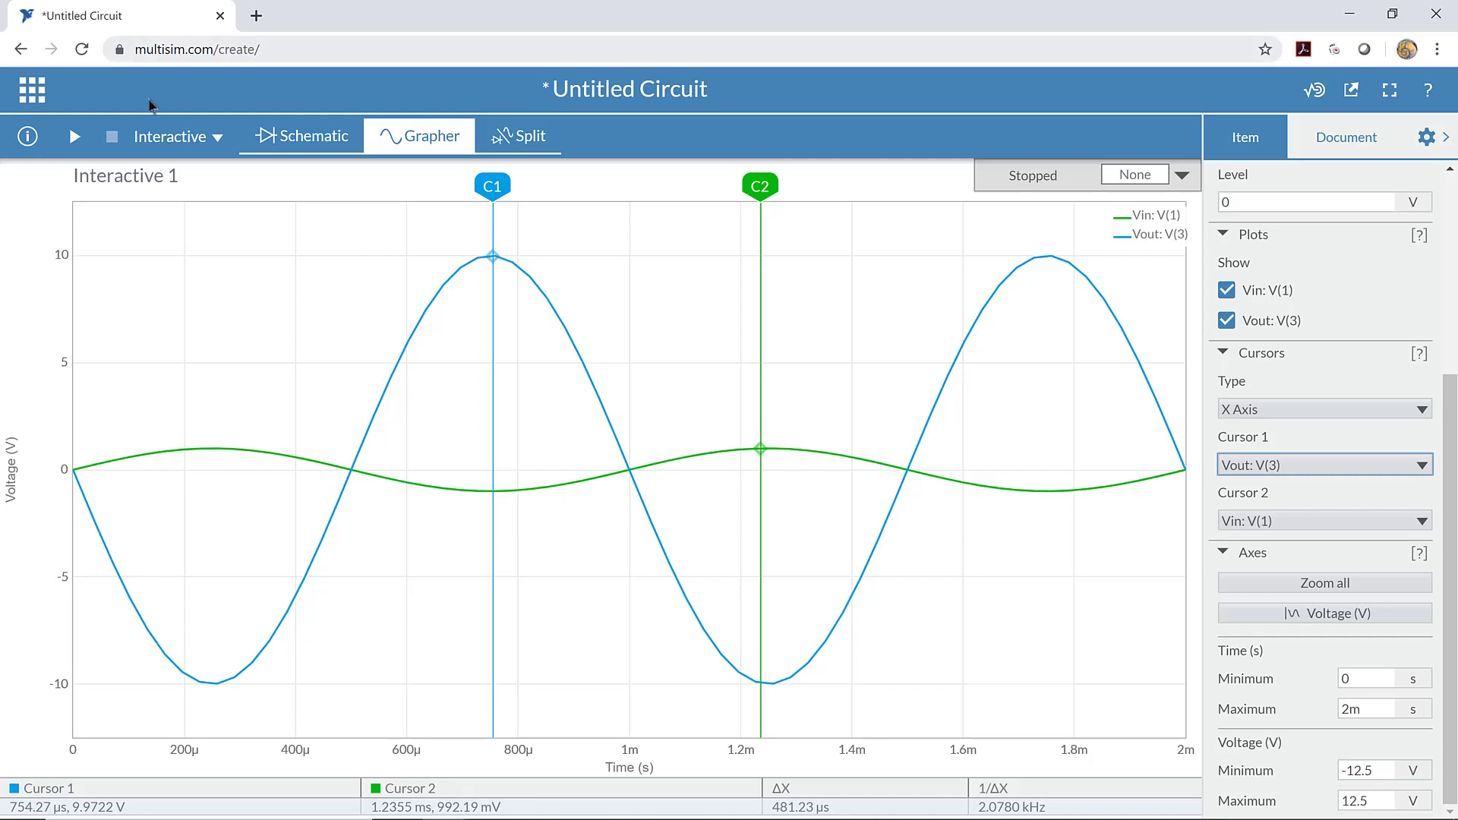
# Return from the graph to the circuit's schematic view.
pyautogui.click(291, 138)
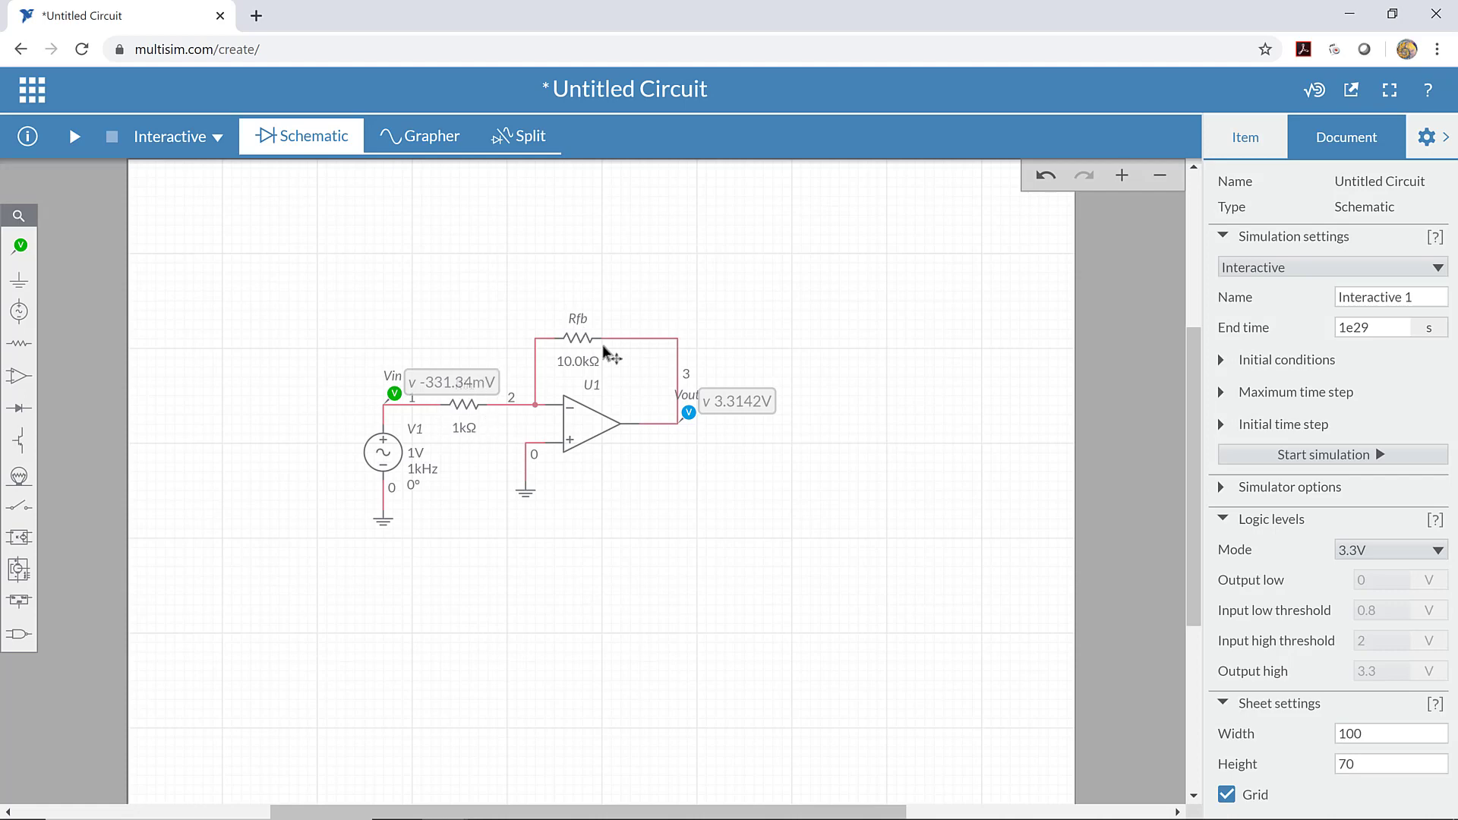
# Examine the Vin and Vout waveforms at their first peaks in the graph and return to the schematic.
pyautogui.click(428, 145)
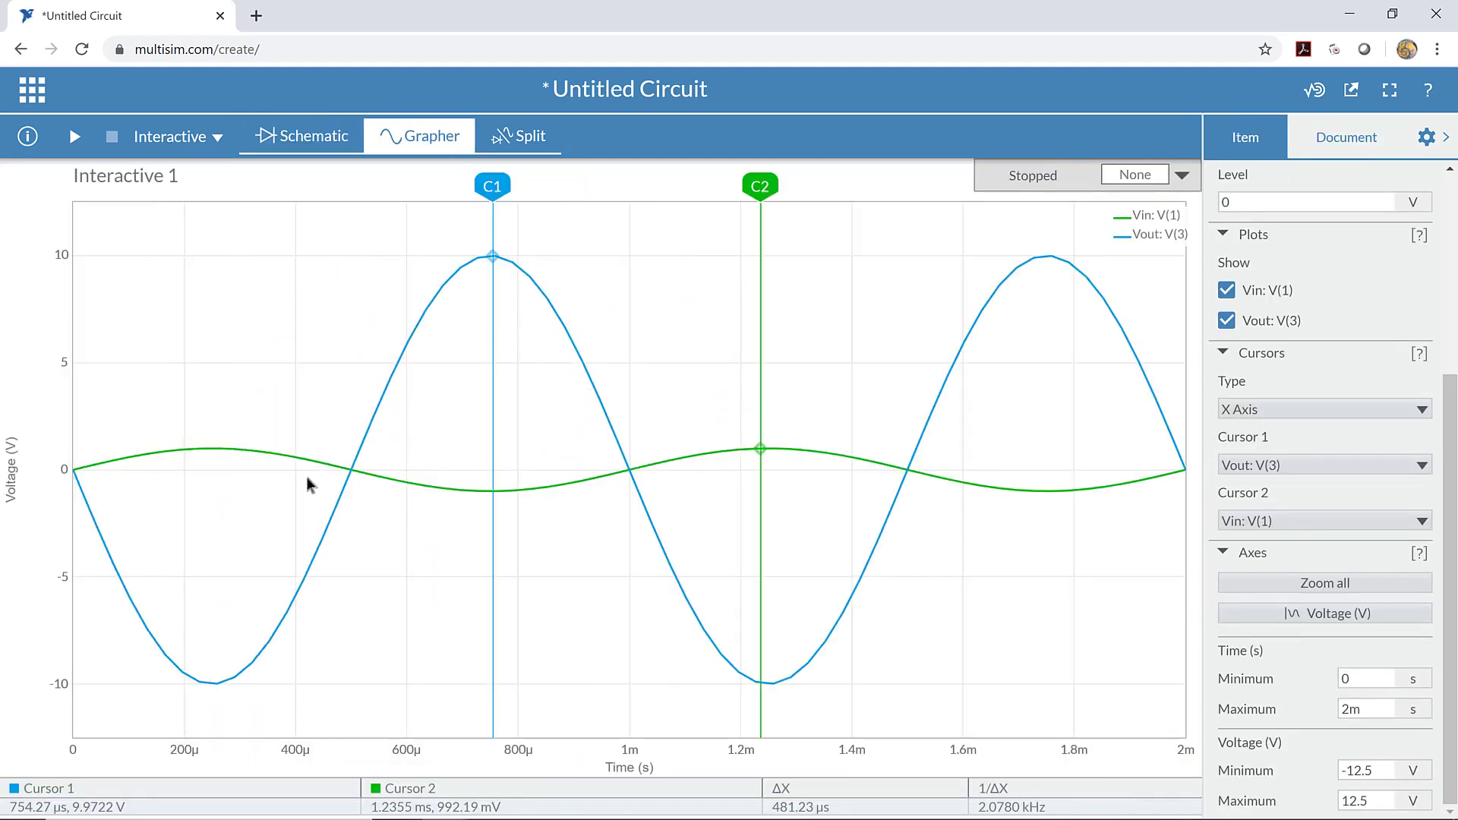
pyautogui.moveTo(201, 449)
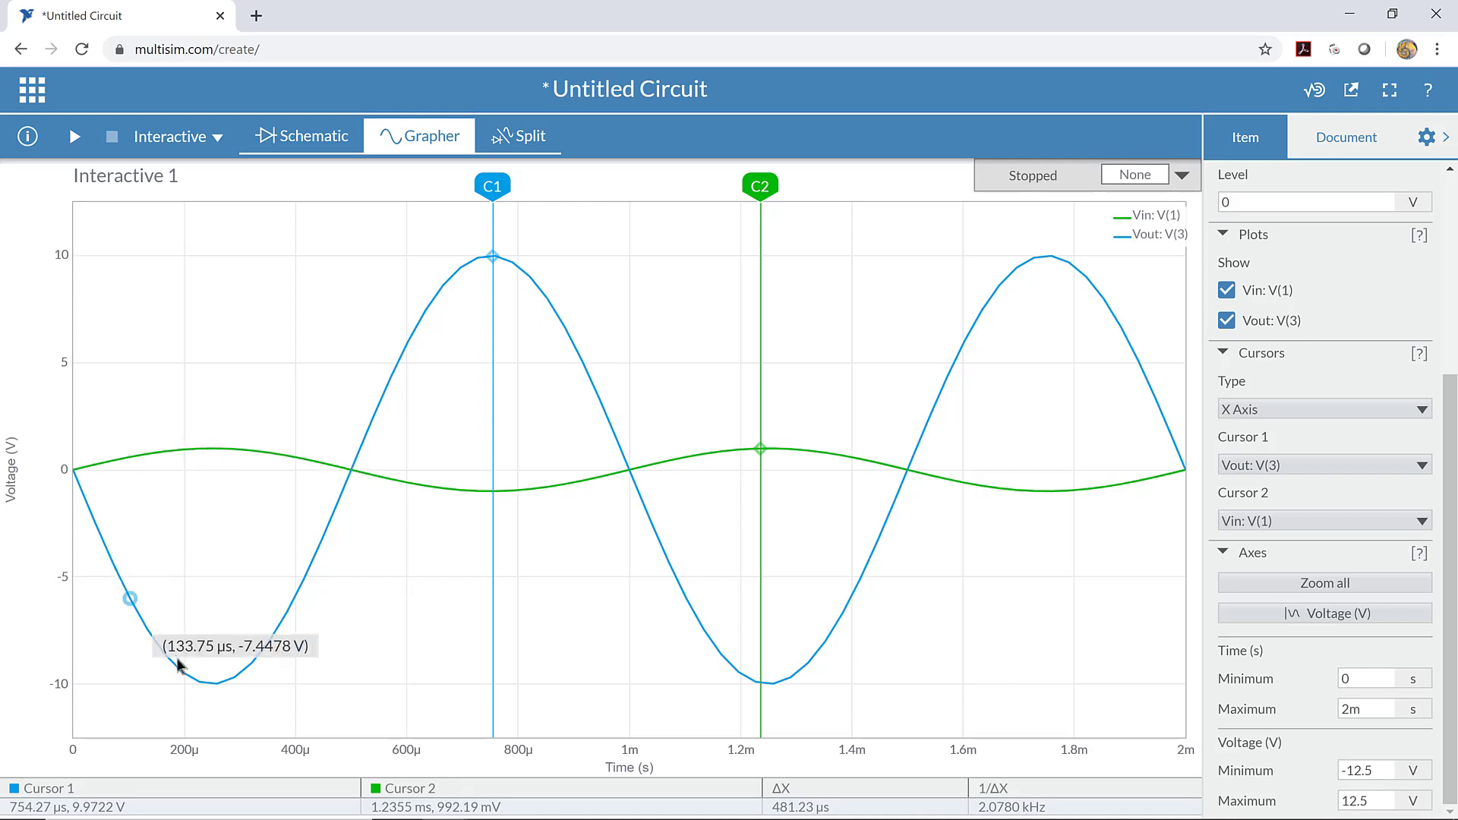
pyautogui.moveTo(210, 689)
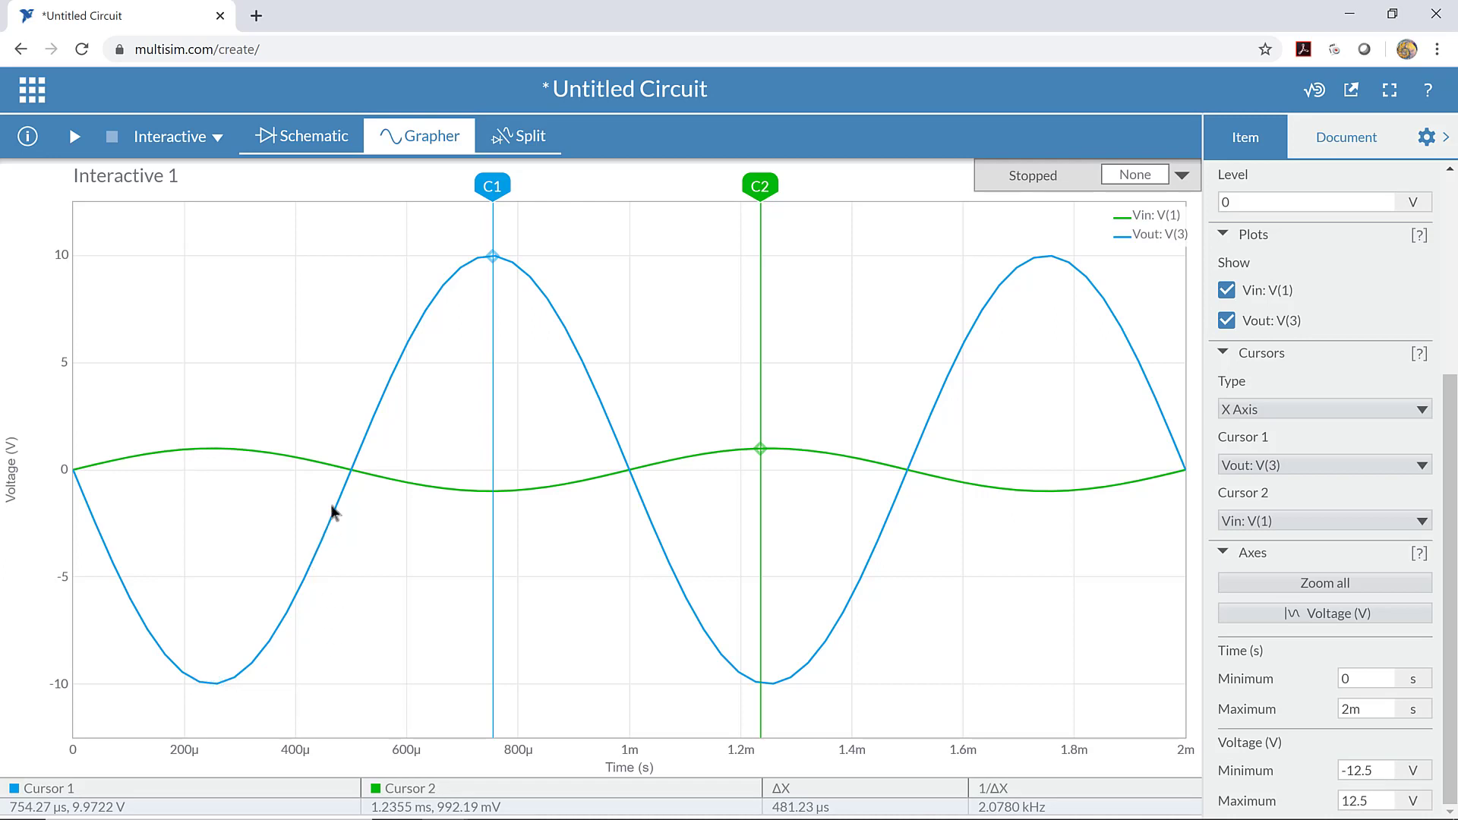
pyautogui.moveTo(374, 475)
pyautogui.click(313, 143)
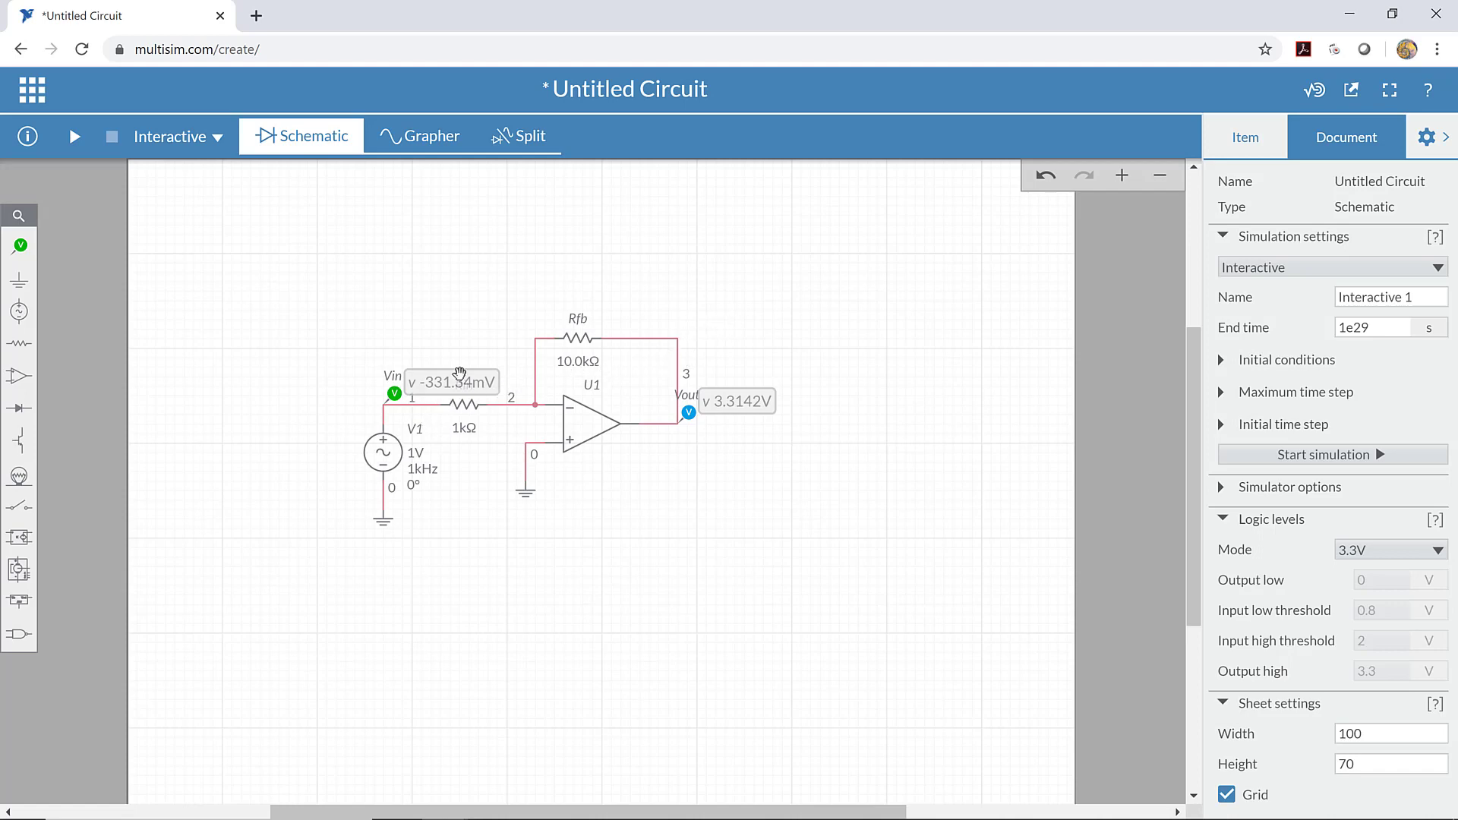
# Delete the wire from V1 to Rin and the wire from the opamp's non-inverting input to ground.
pyautogui.click(425, 413)
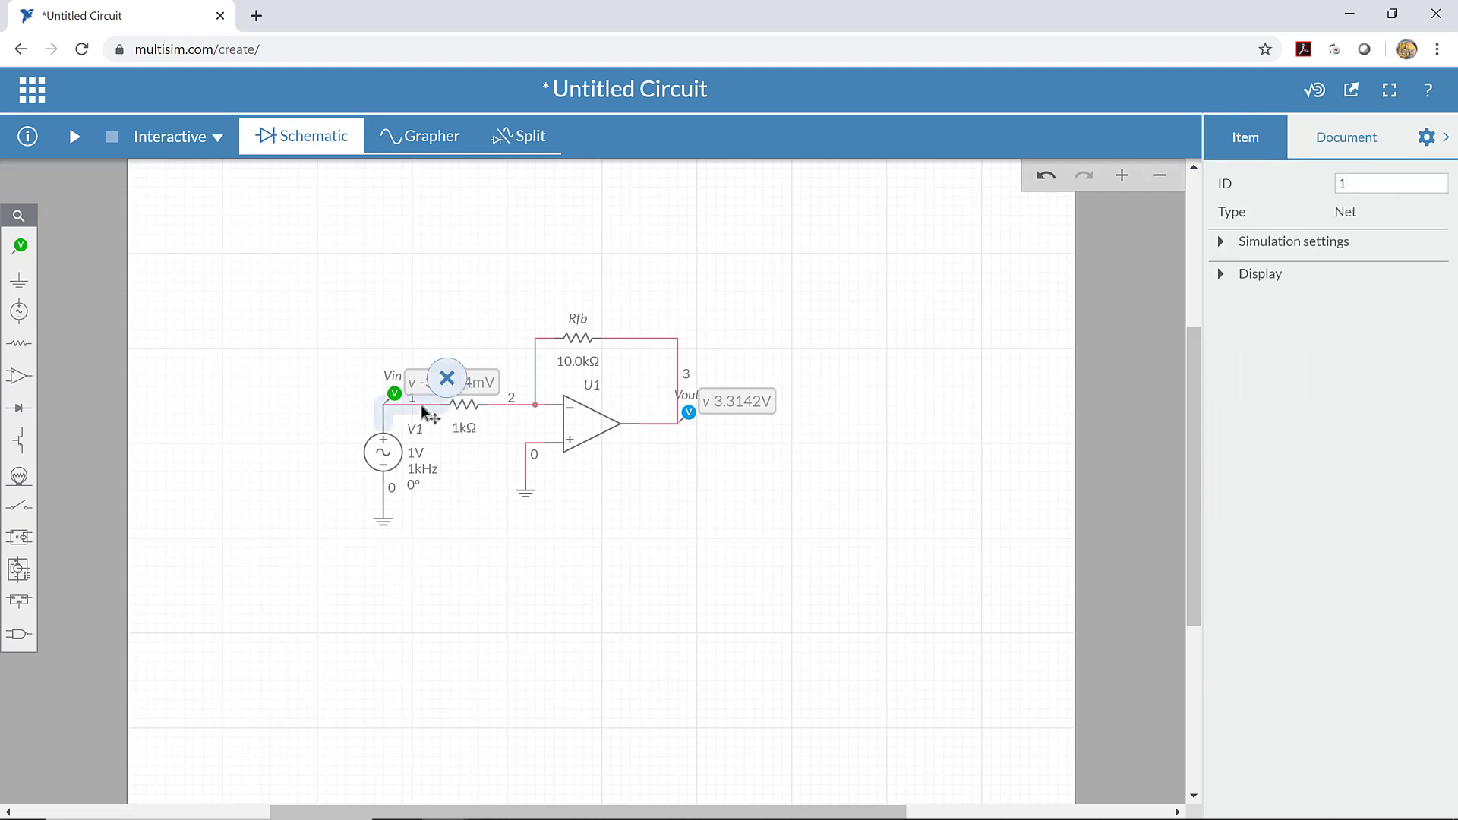
pyautogui.press('Delete')
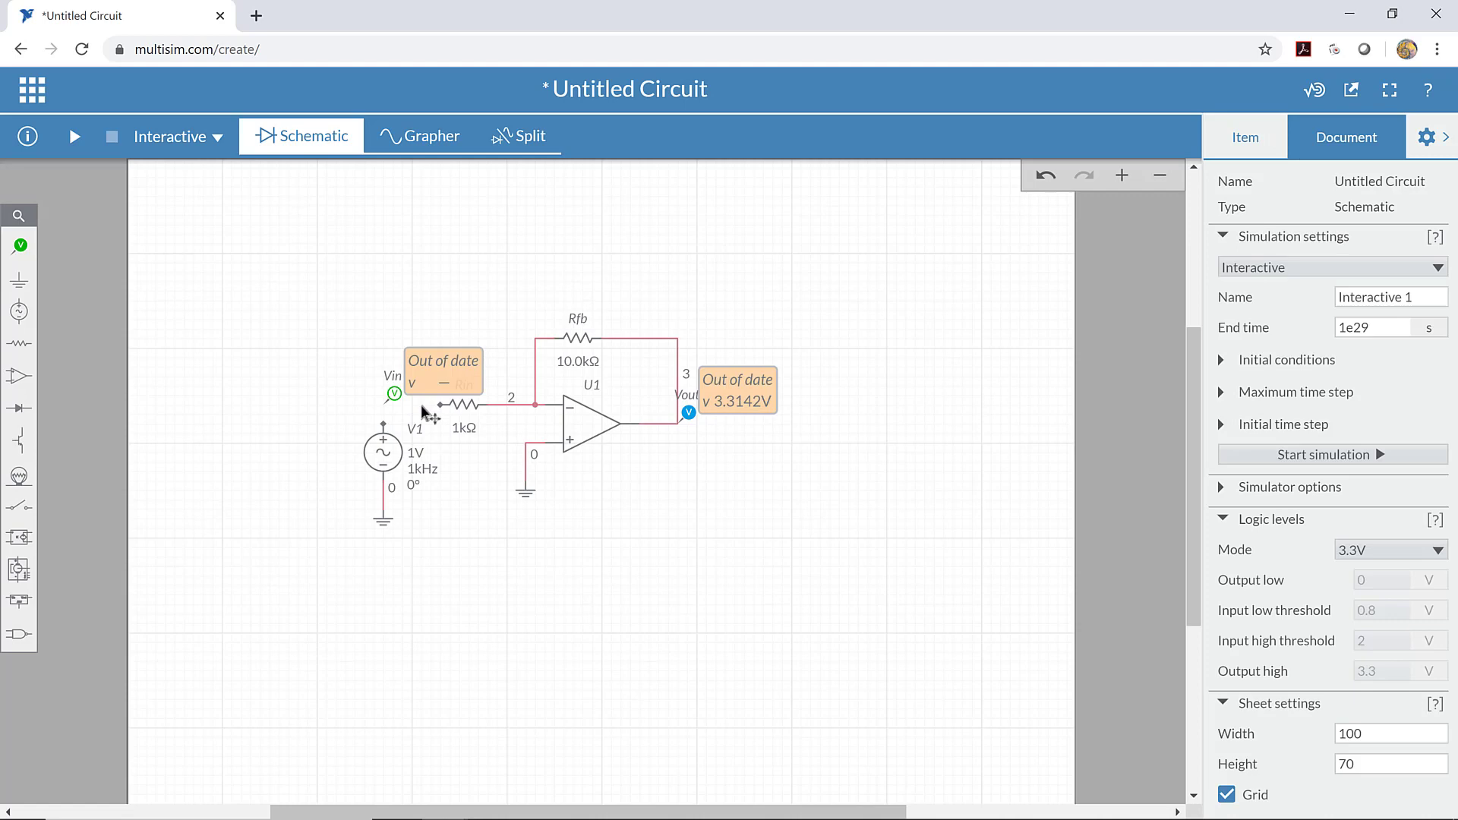
pyautogui.click(550, 446)
pyautogui.click(558, 453)
pyautogui.click(541, 444)
pyautogui.click(535, 451)
pyautogui.click(534, 450)
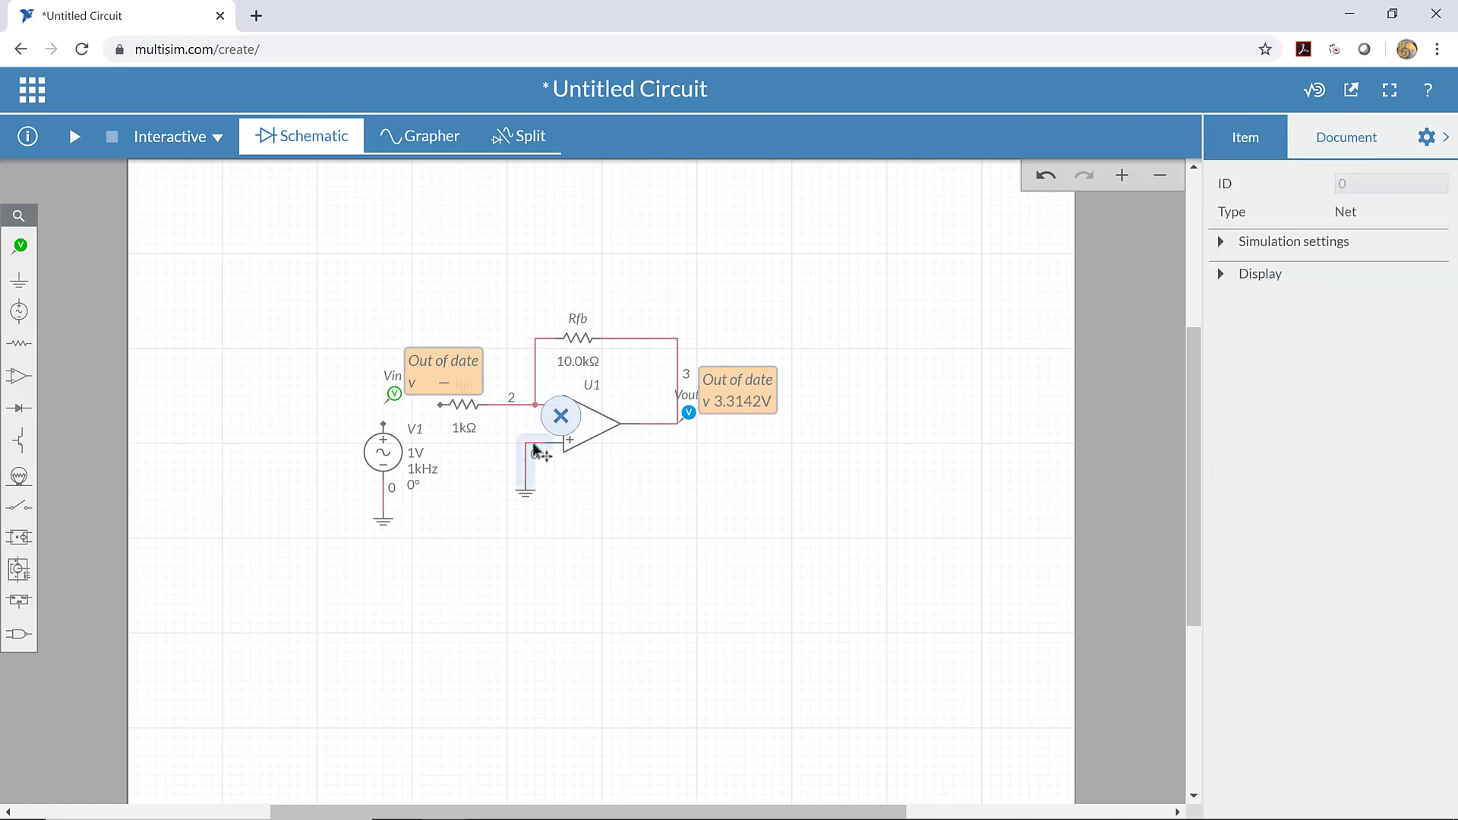
pyautogui.press('Delete')
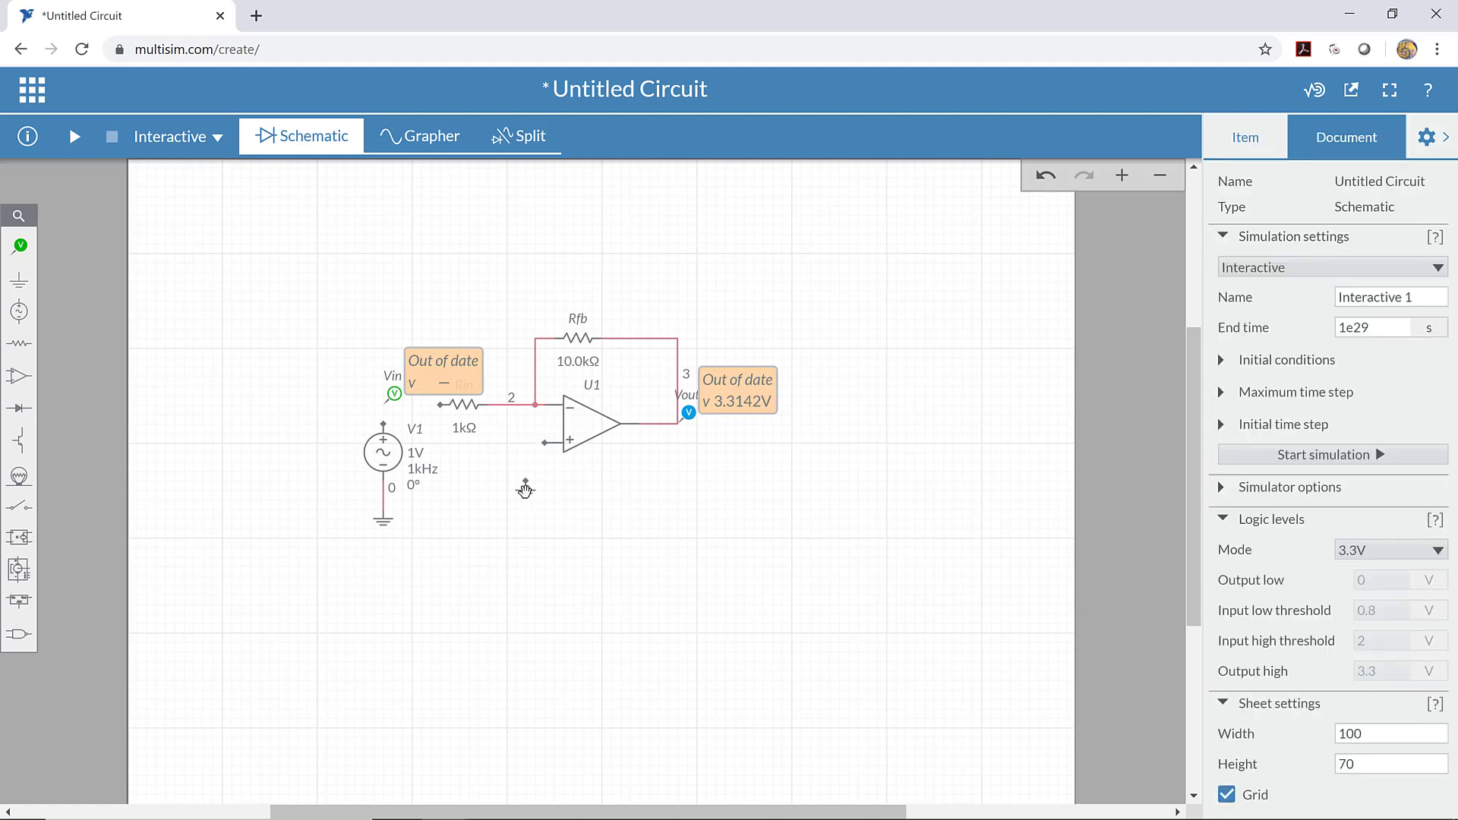
# Move the disconnected ground symbol from beneath the opamp to the empty area beside V1.
pyautogui.click(524, 489)
pyautogui.click(499, 464)
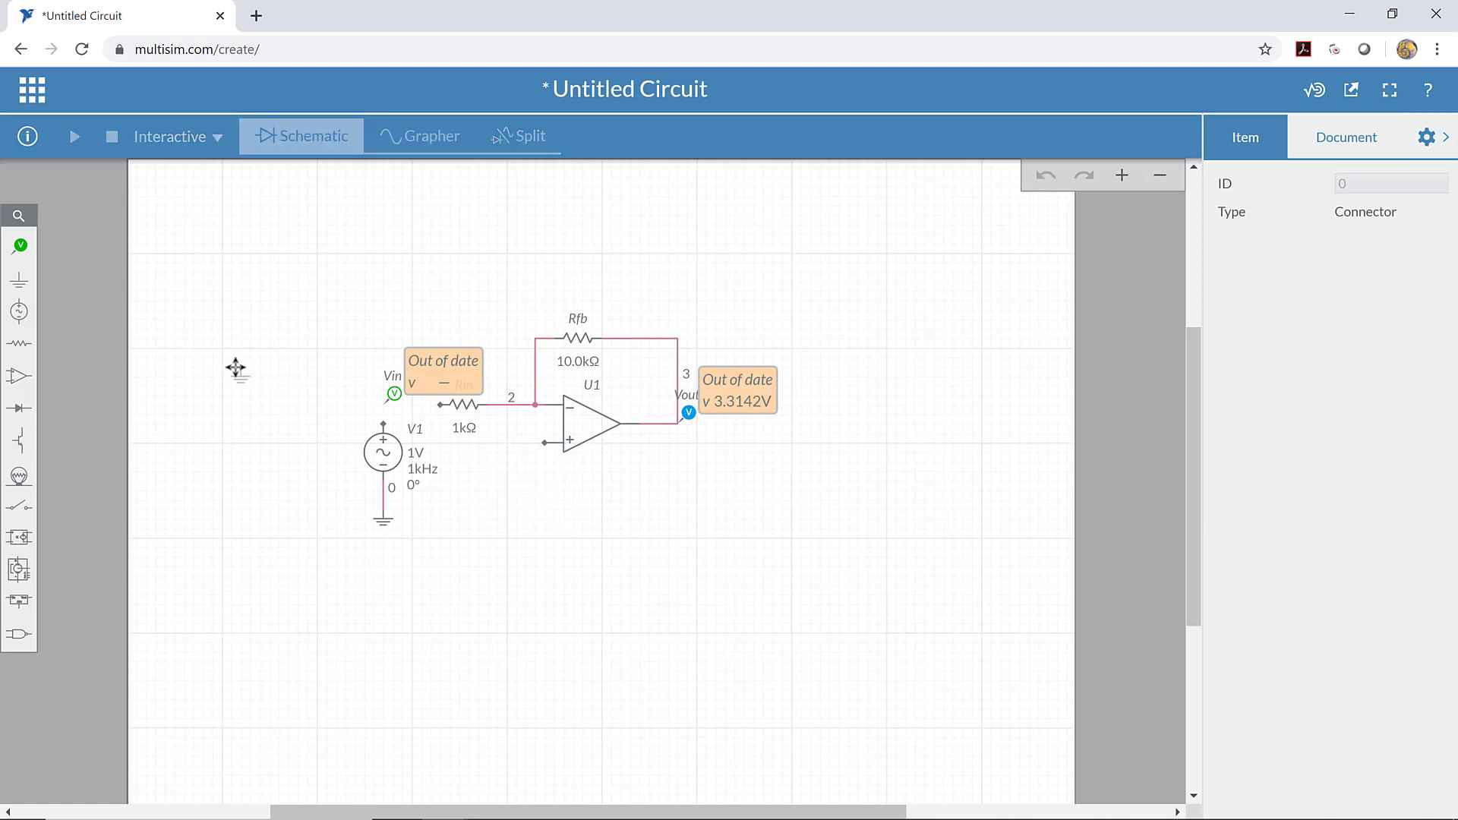
pyautogui.click(335, 410)
pyautogui.click(439, 598)
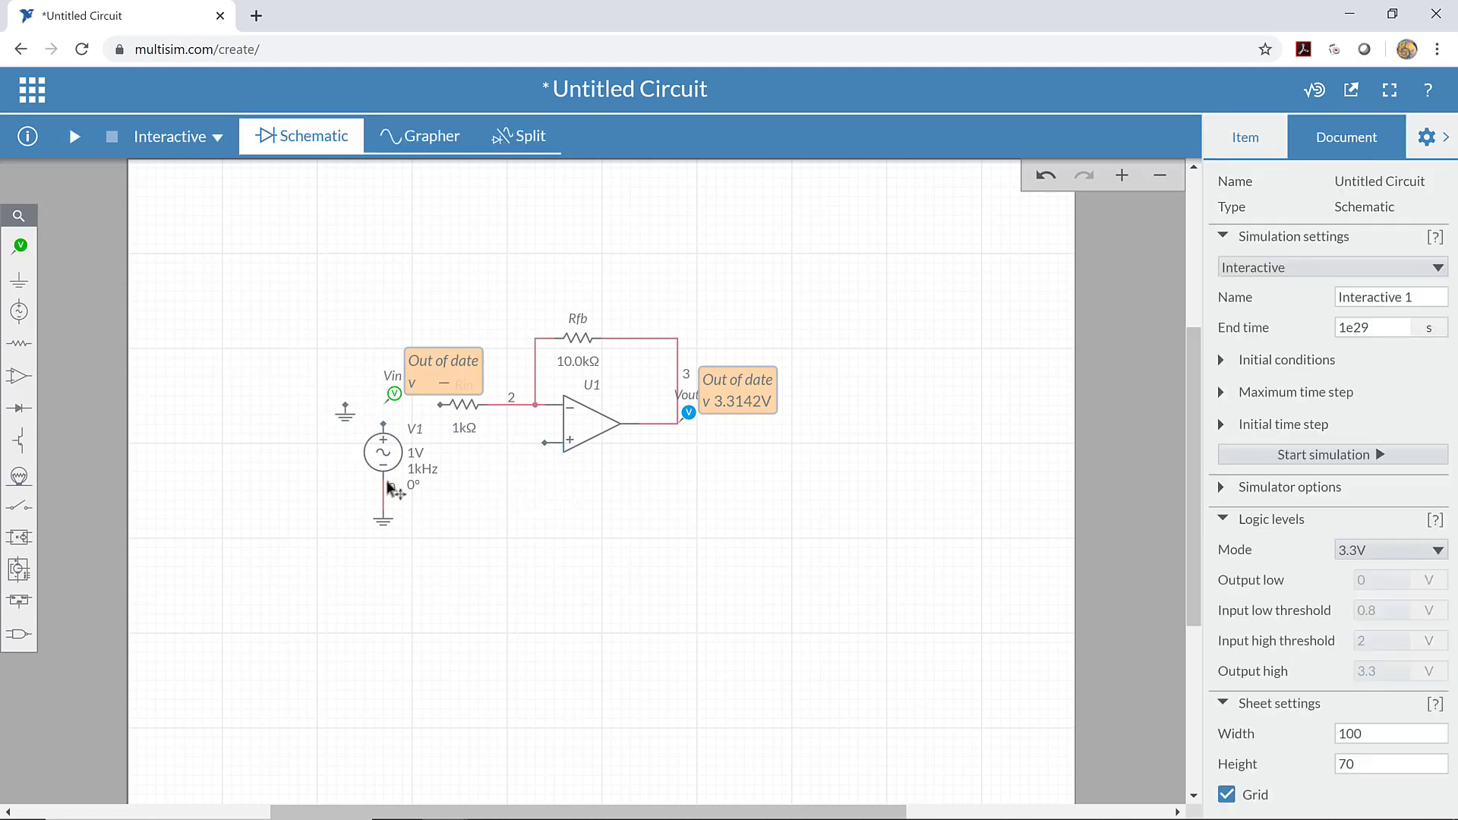
# Move source V1 below the opamp's non-inverting input, clear the spare ground from it, and place V1's own ground directly beneath it.
pyautogui.moveTo(380, 453); pyautogui.dragTo(526, 482)
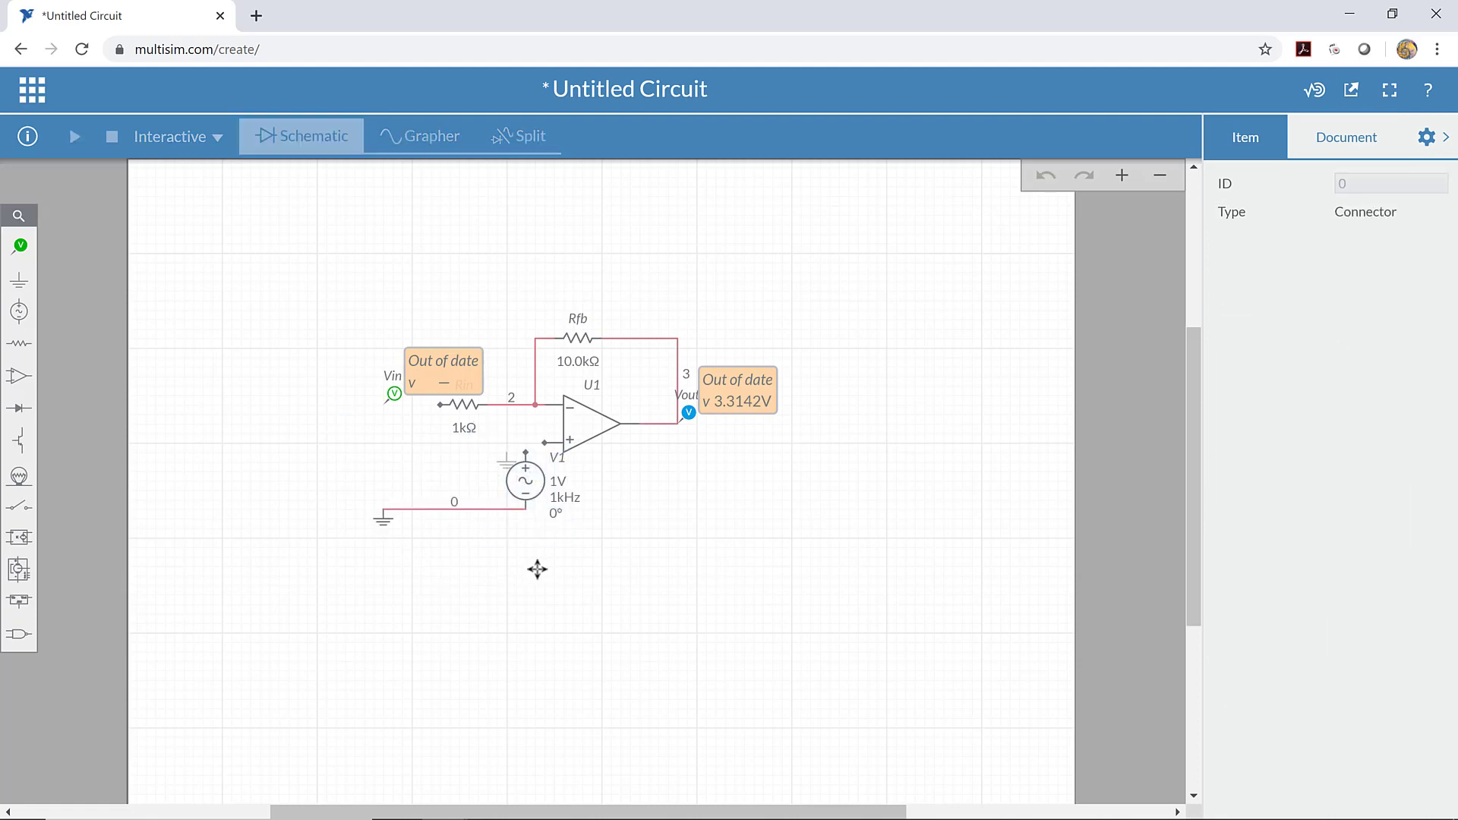
pyautogui.click(526, 543)
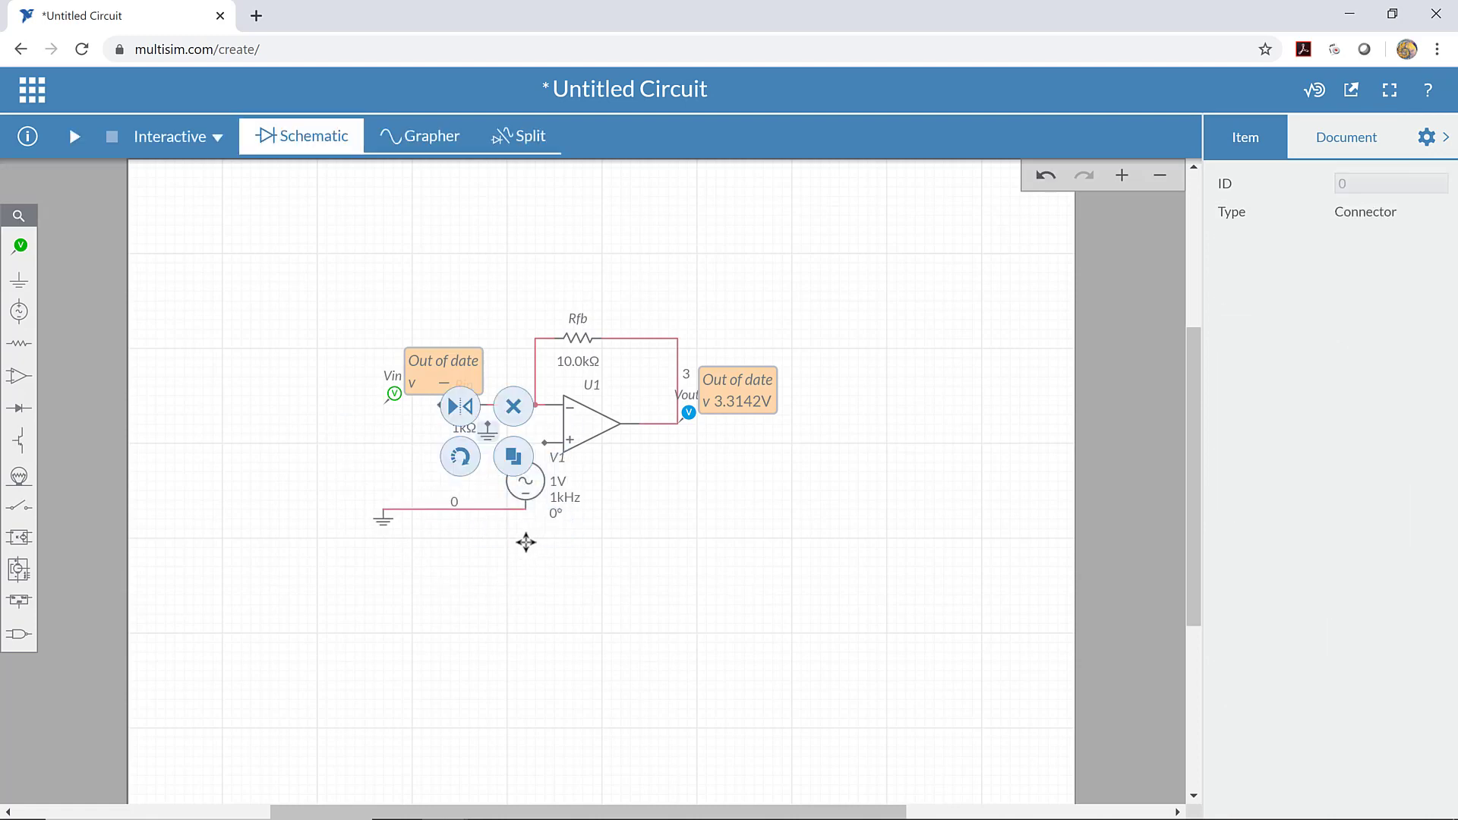
pyautogui.click(517, 537)
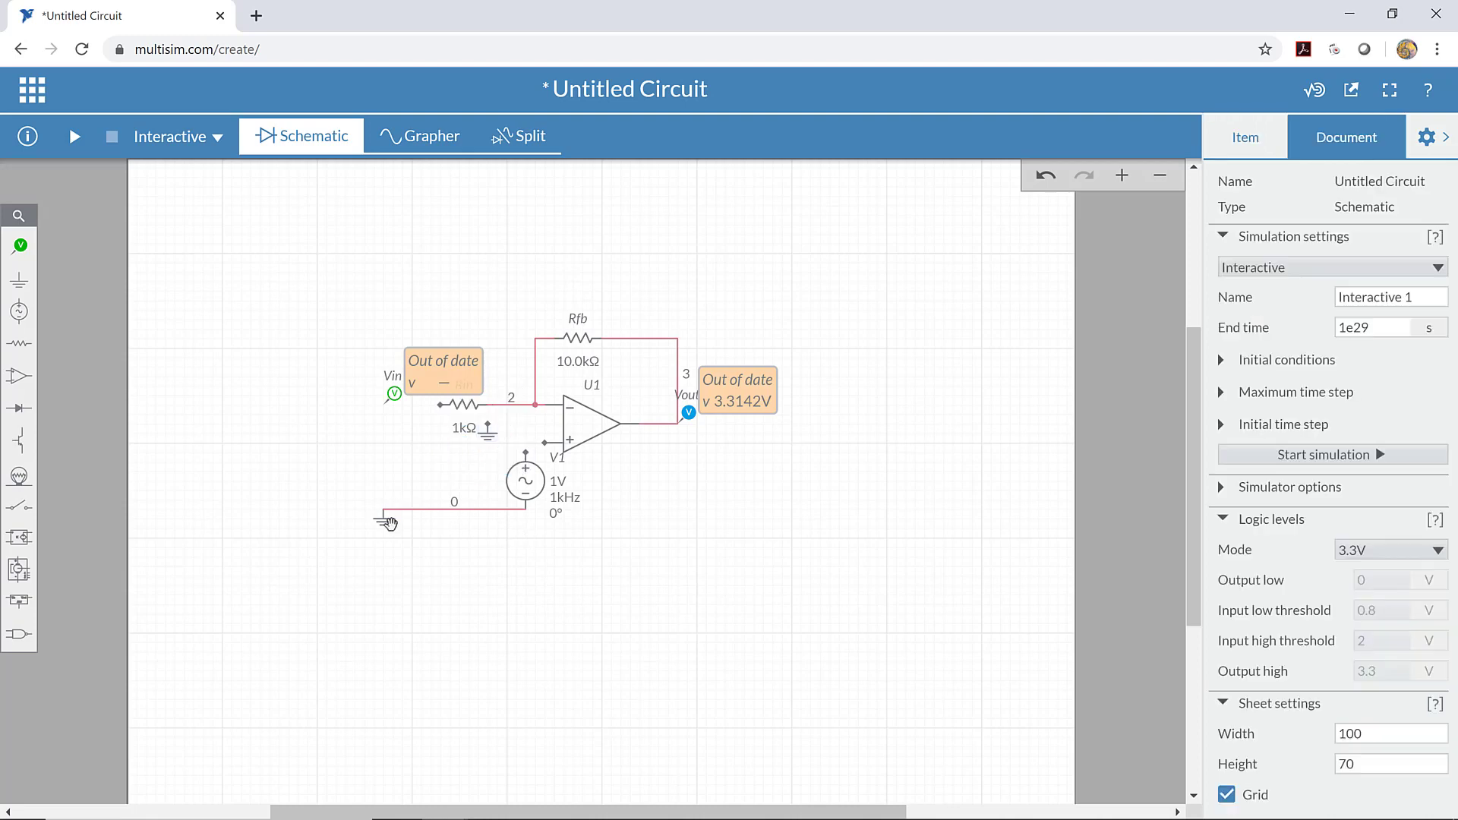
pyautogui.moveTo(426, 556); pyautogui.dragTo(527, 548)
pyautogui.click(439, 534)
pyautogui.click(383, 519)
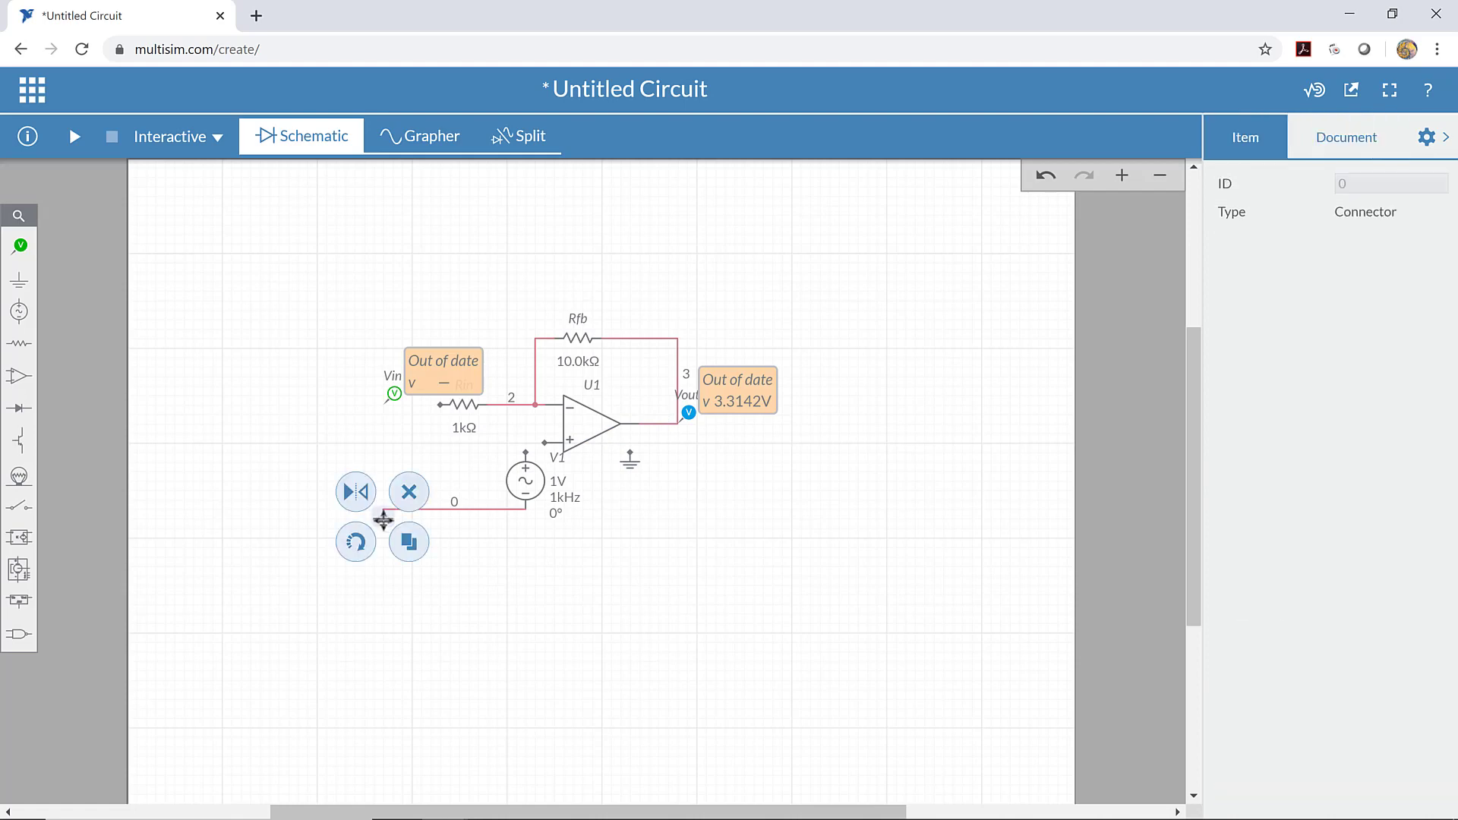
pyautogui.moveTo(384, 520); pyautogui.dragTo(525, 525)
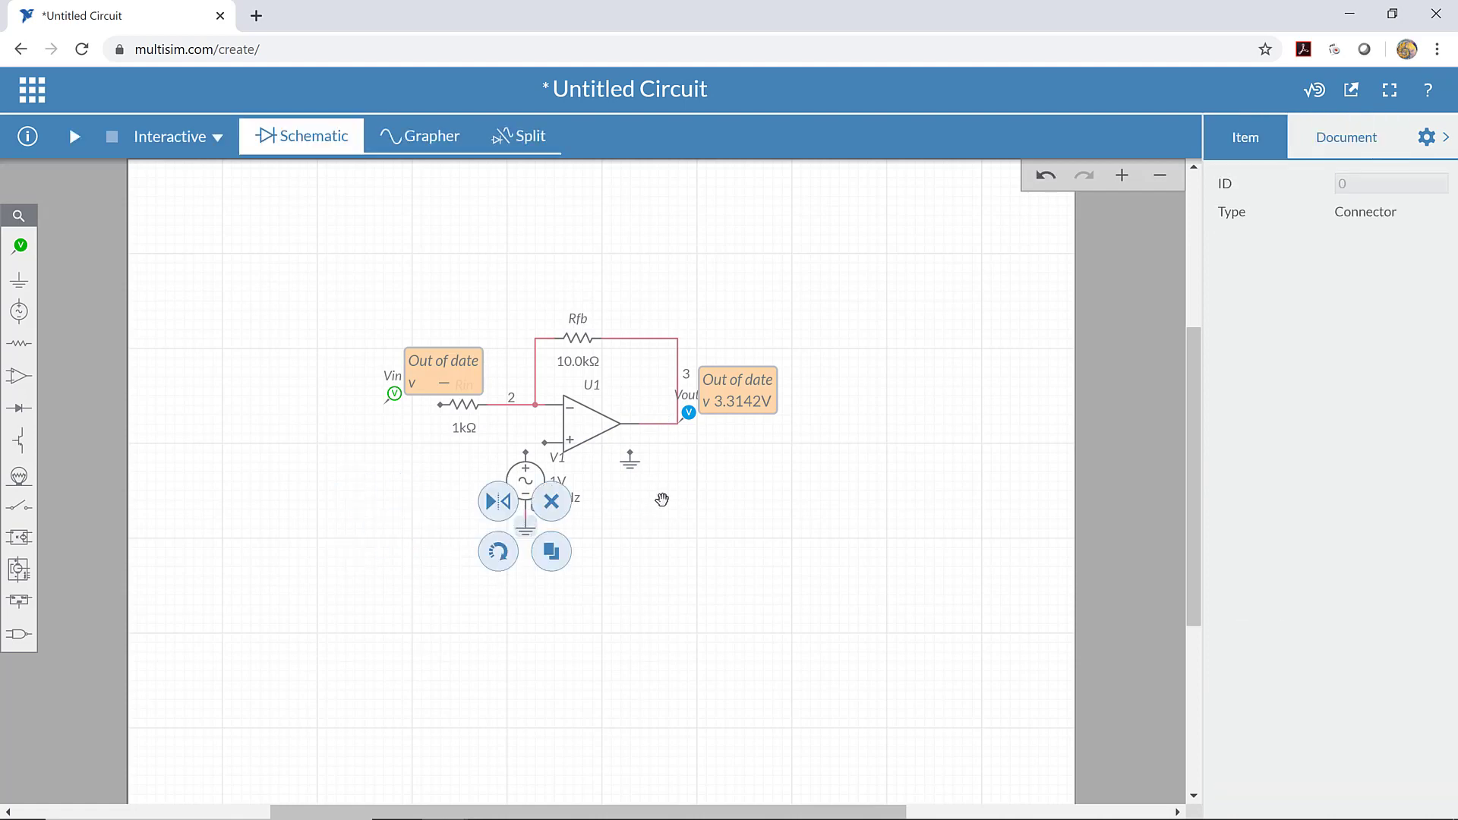
# Place the spare ground below the free end of Rin and wire the two together.
pyautogui.click(631, 462)
pyautogui.moveTo(631, 462); pyautogui.dragTo(408, 445)
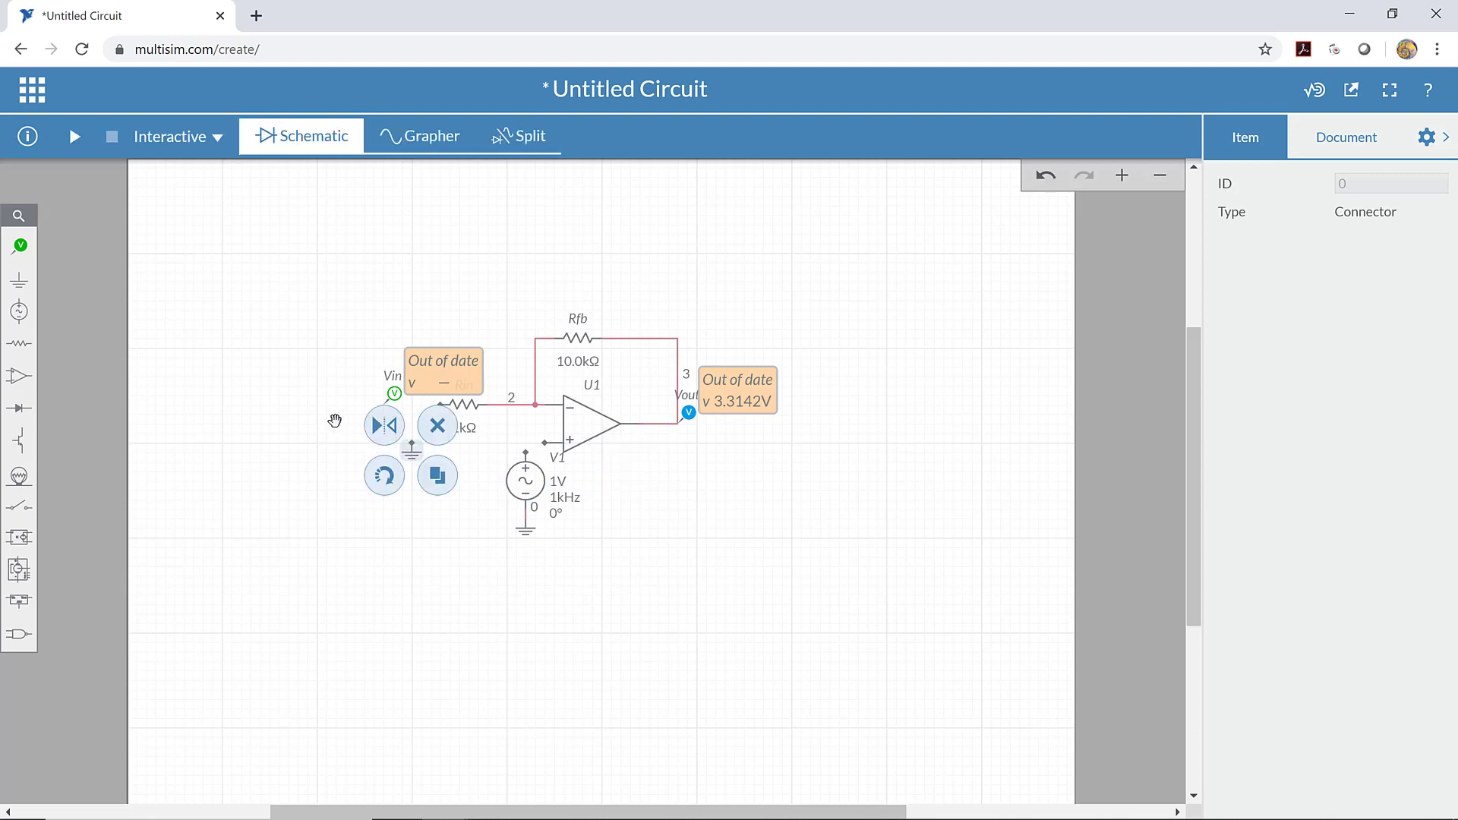
pyautogui.click(347, 422)
pyautogui.click(413, 441)
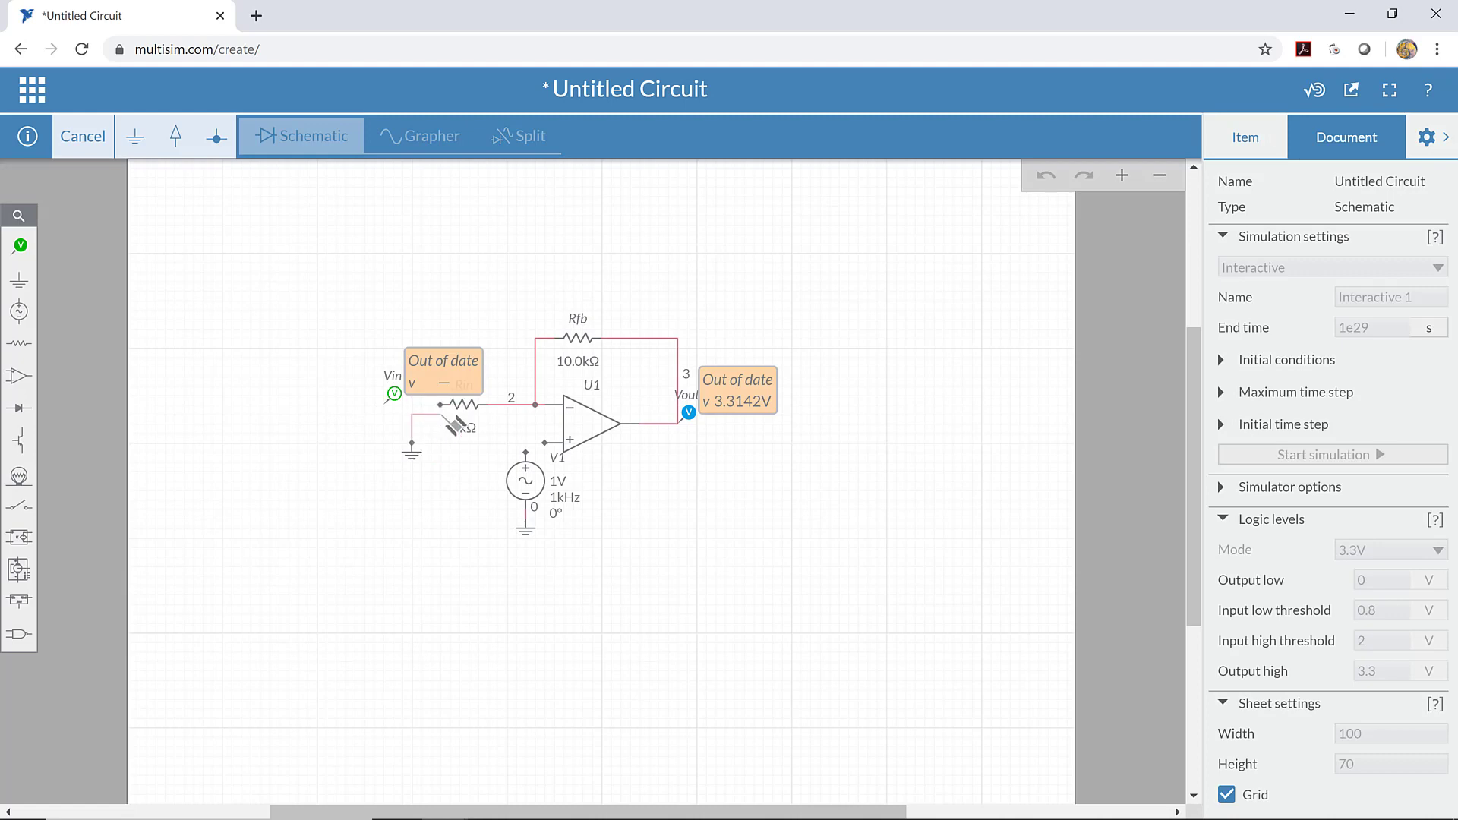
pyautogui.click(442, 407)
pyautogui.click(454, 410)
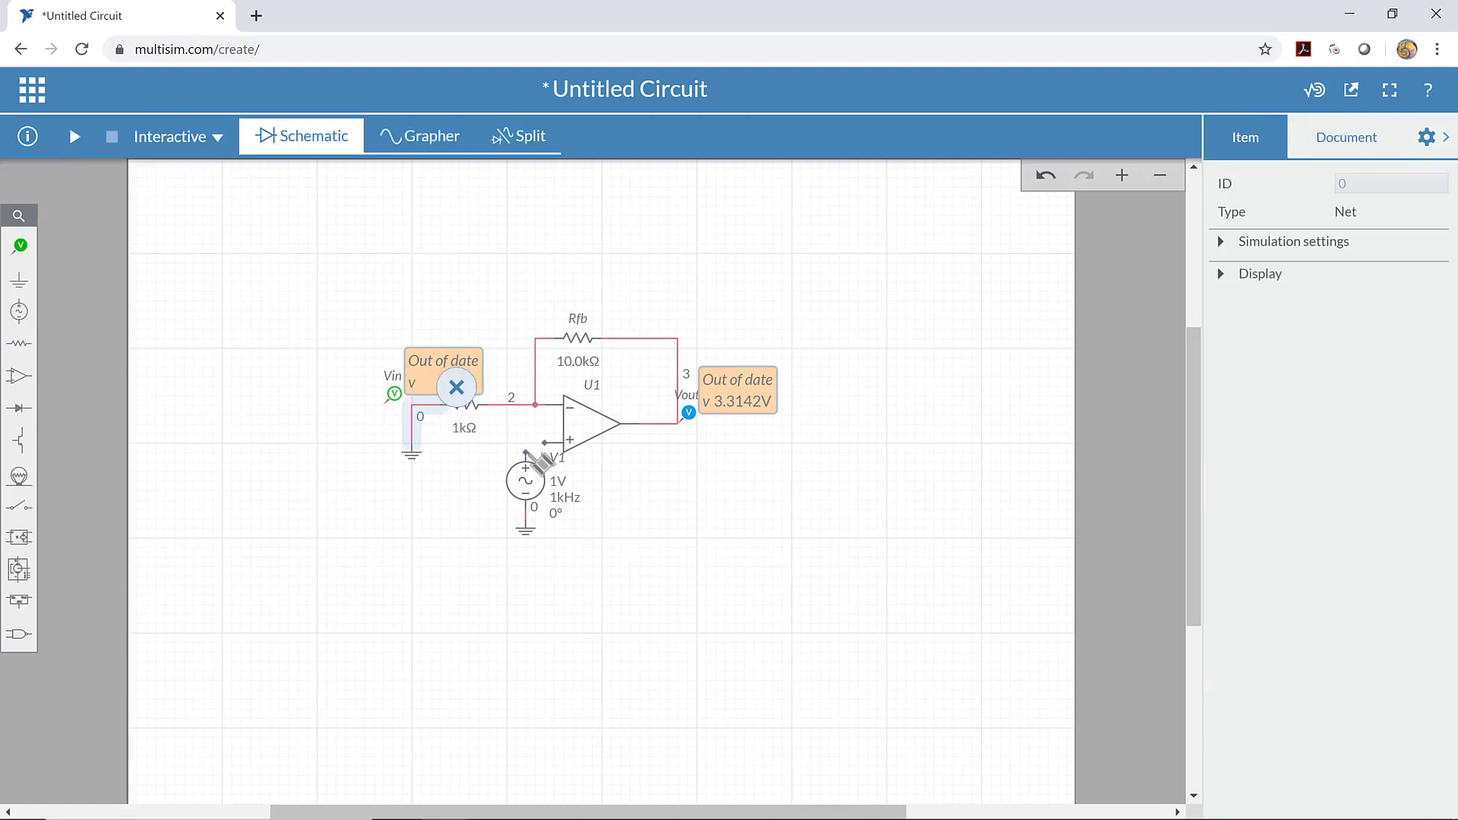
# Wire V1's positive terminal to the opamp's non-inverting input.
pyautogui.click(526, 460)
pyautogui.click(563, 441)
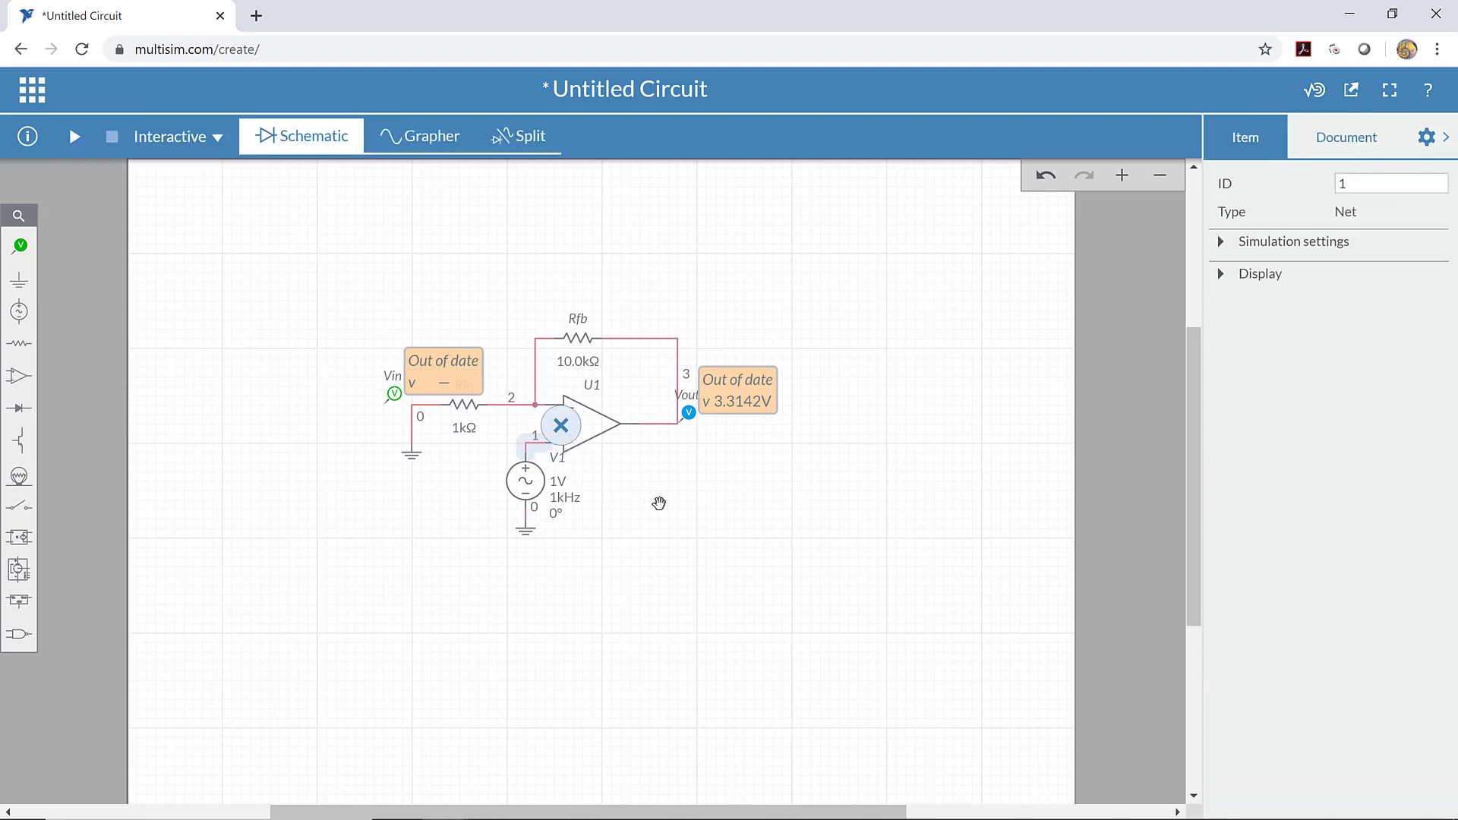
pyautogui.click(659, 503)
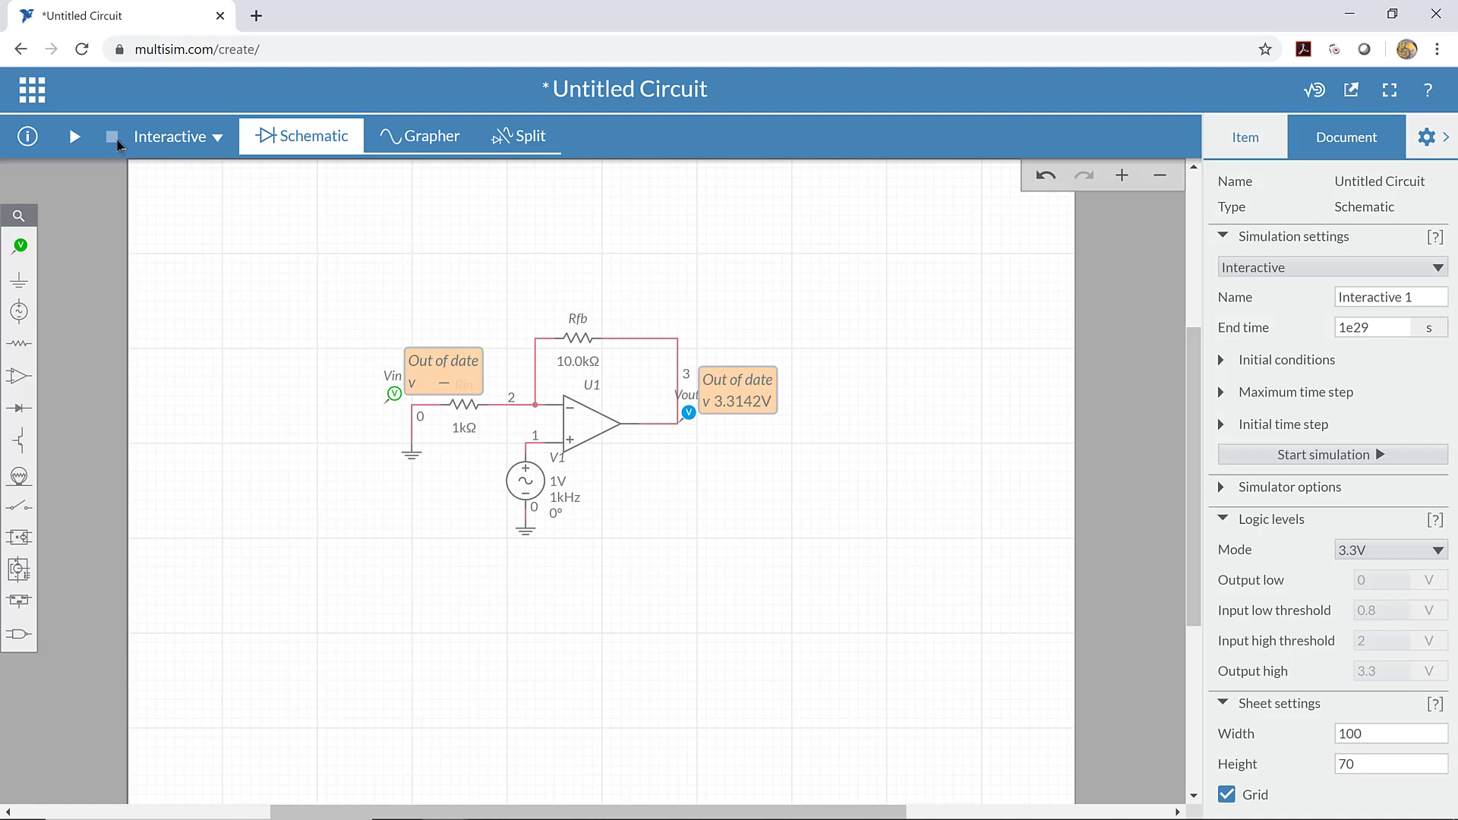
# Run and stop the simulation, and attach the loose Vin probe to the wire between ground and Rin.
pyautogui.click(74, 138)
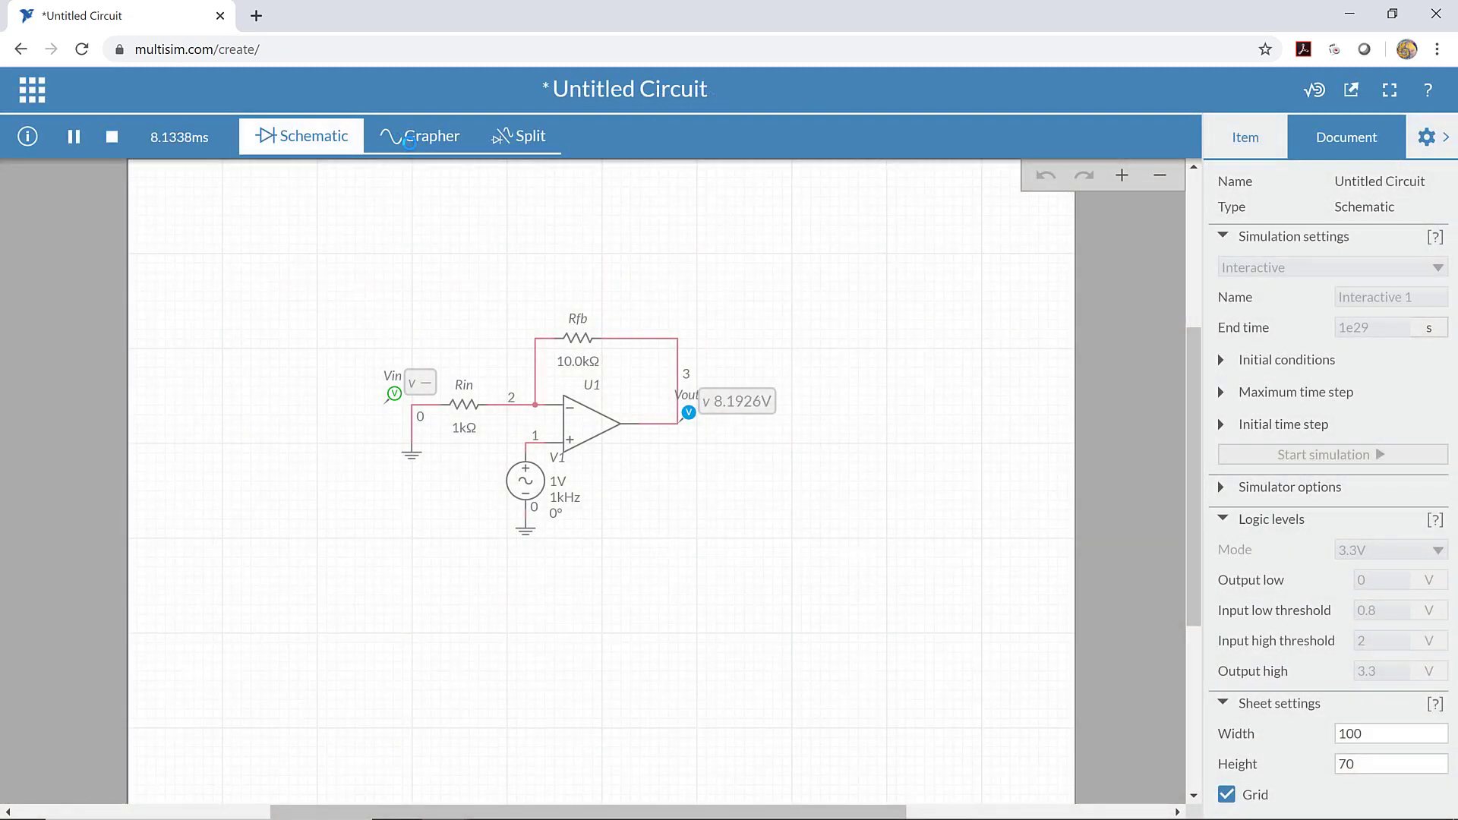
pyautogui.click(112, 137)
pyautogui.moveTo(394, 389); pyautogui.dragTo(423, 384)
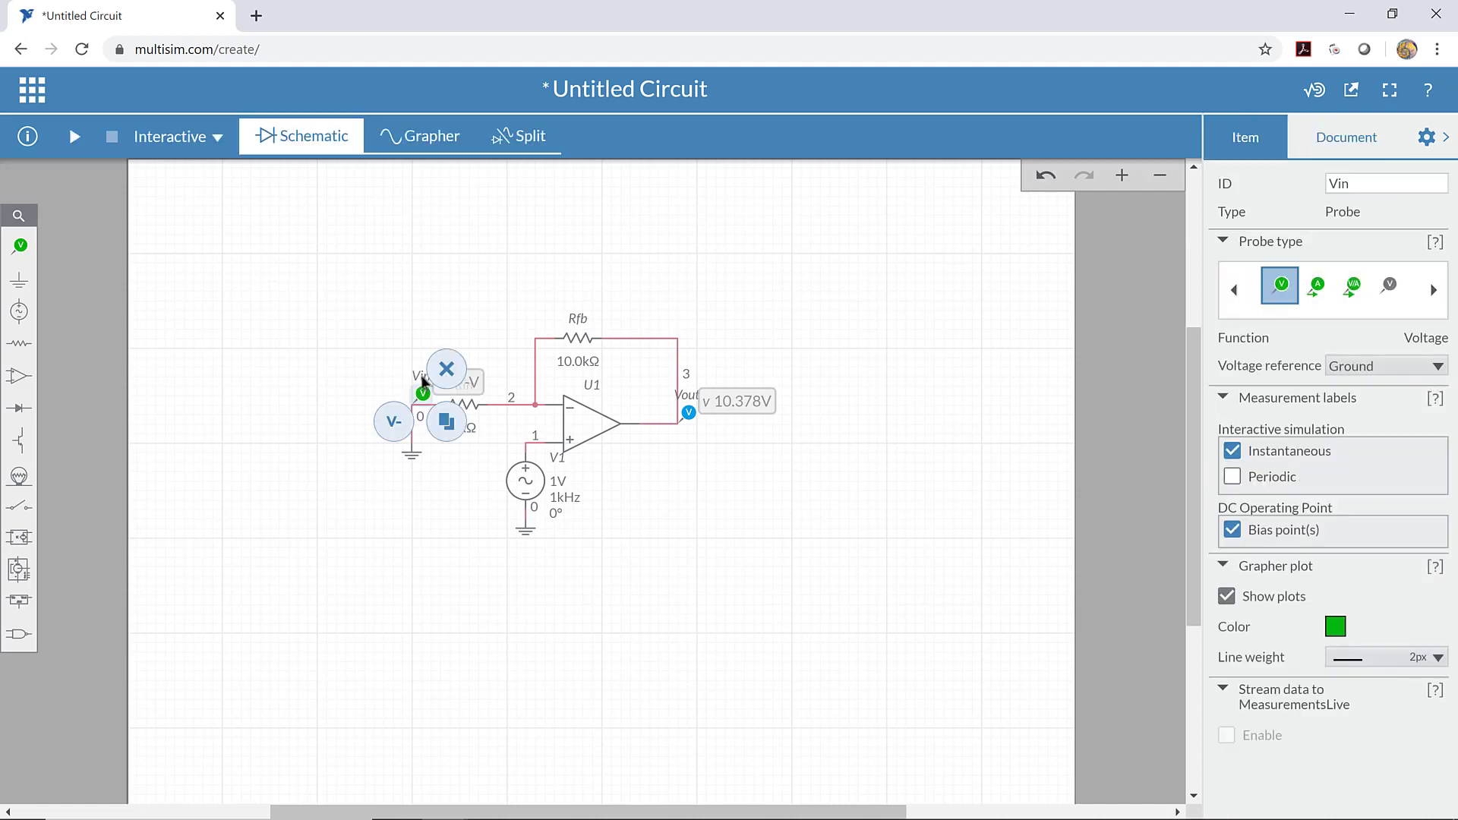
pyautogui.click(414, 299)
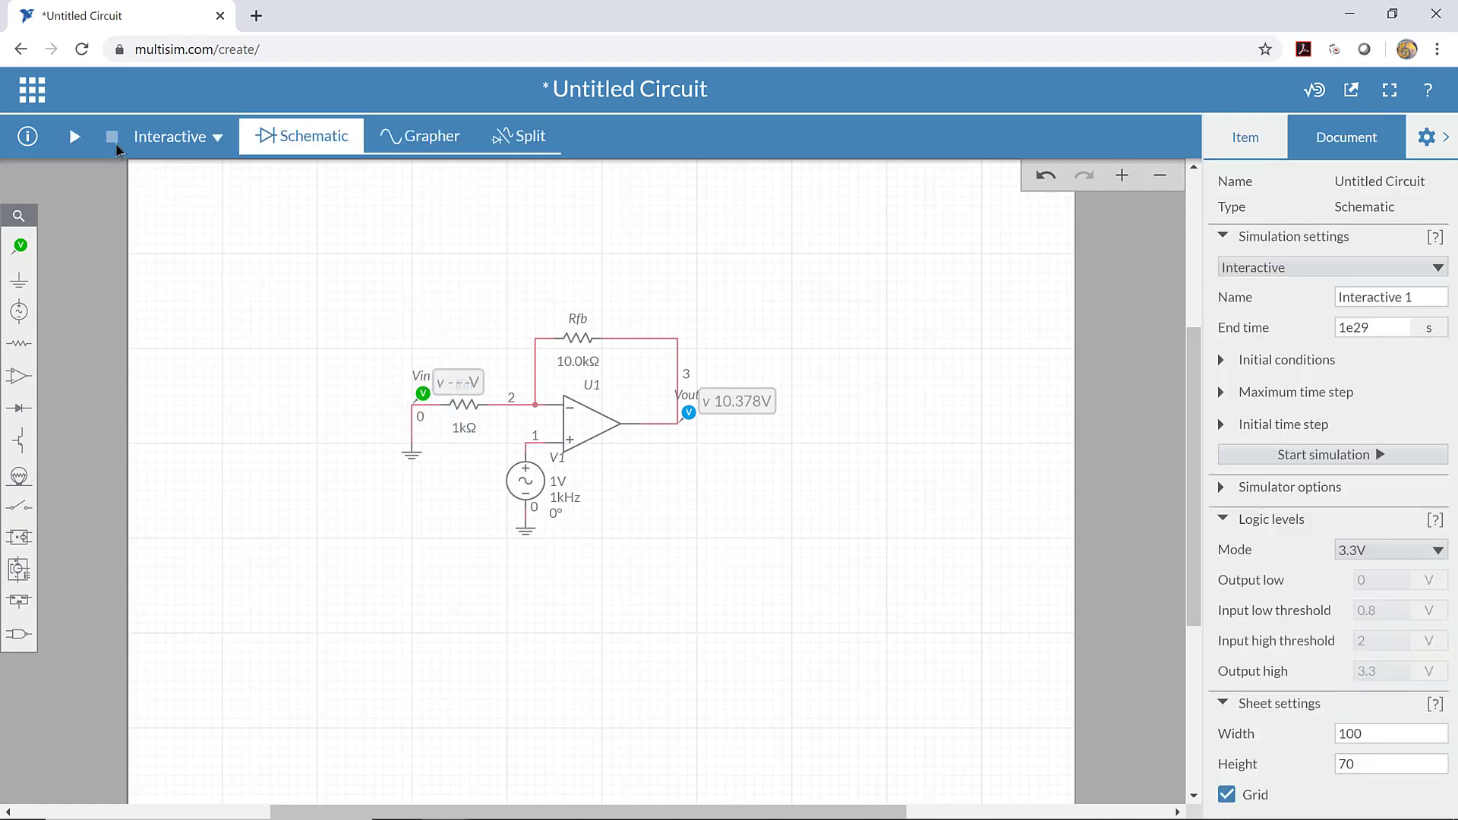
# Simulate the circuit with Vin probed at Rin's grounded end, view the traces in the graph, and return to the schematic.
pyautogui.click(76, 137)
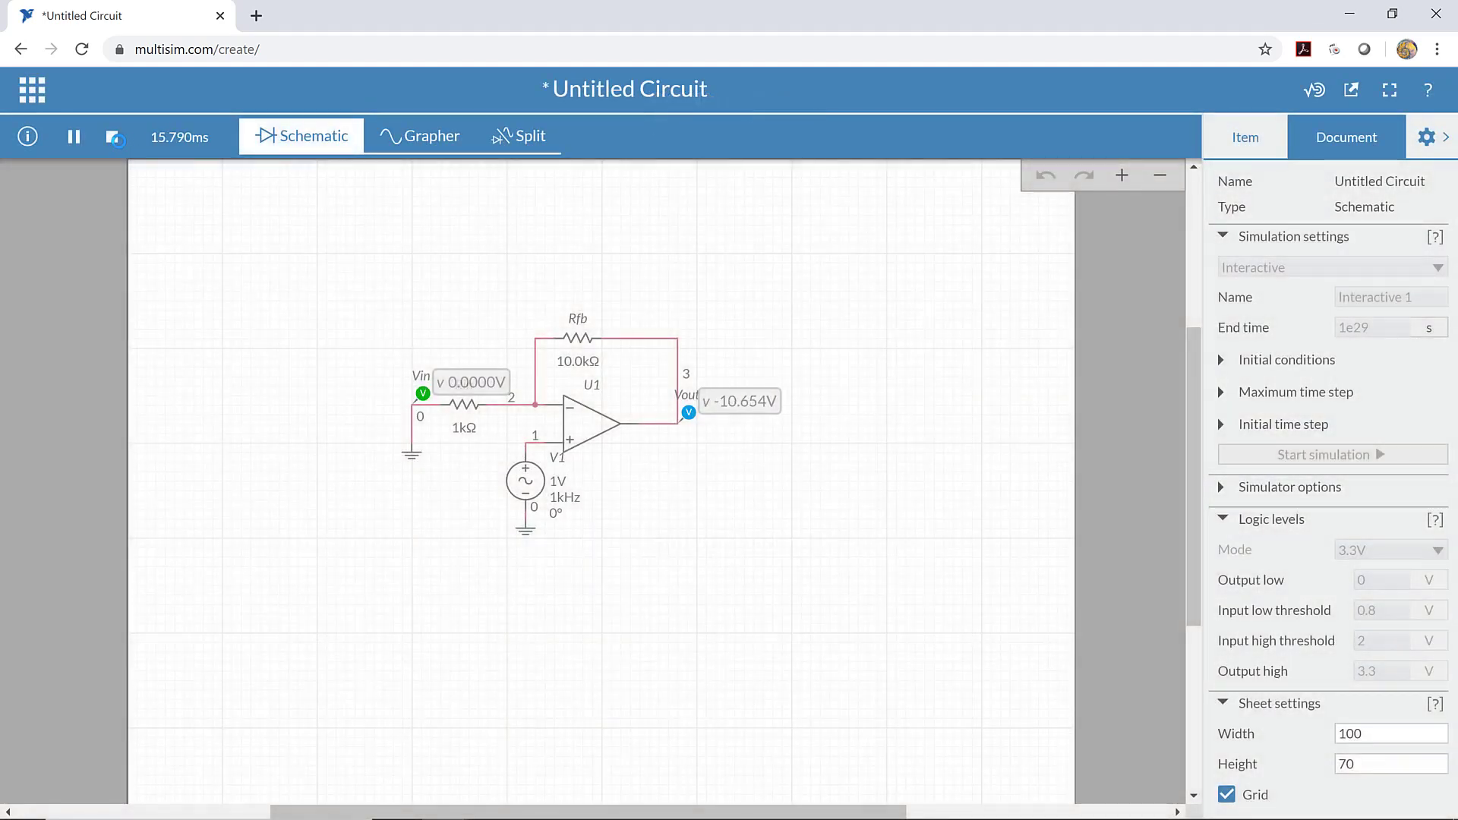
pyautogui.click(428, 144)
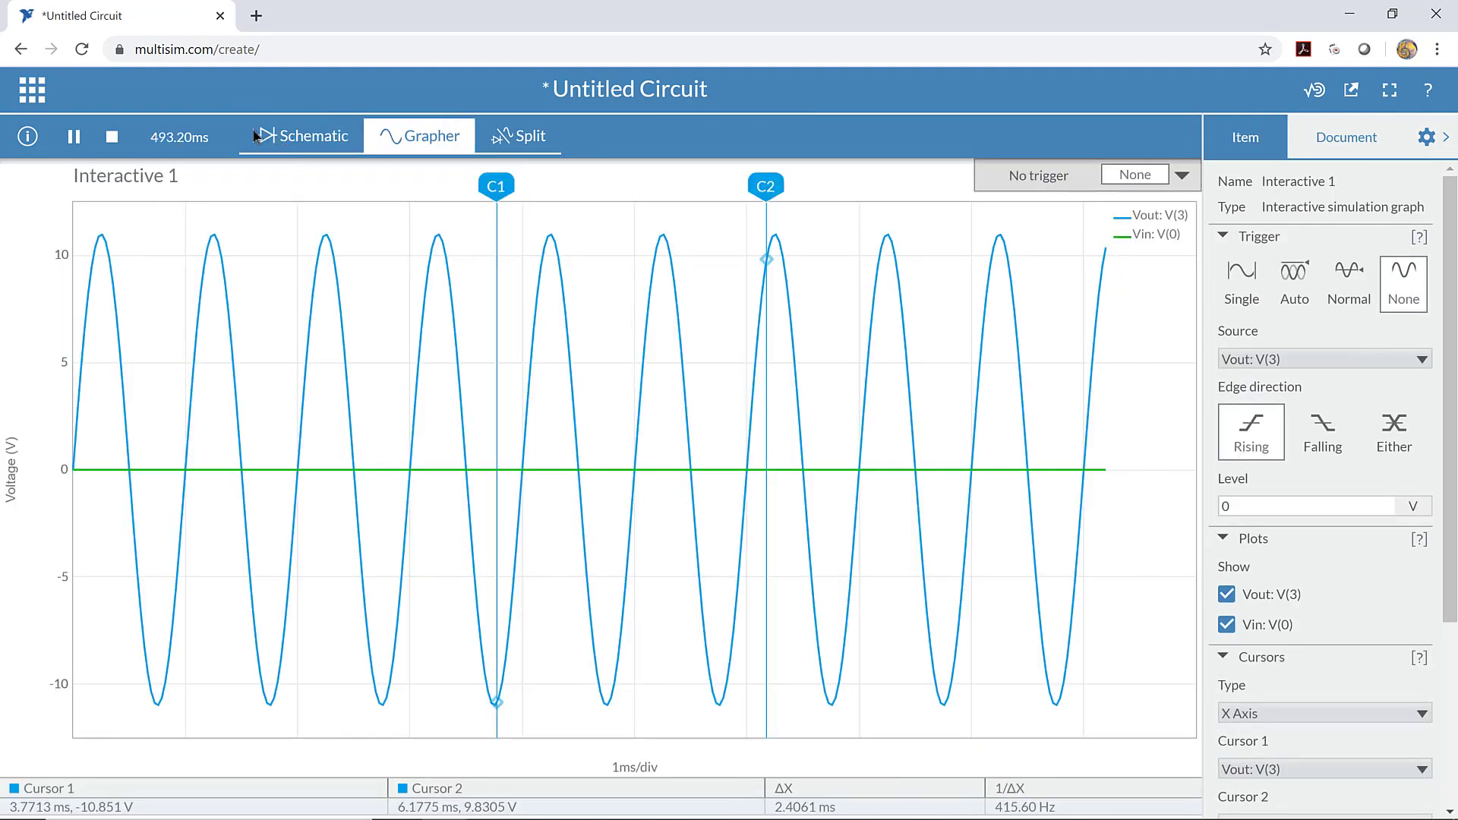
pyautogui.click(112, 138)
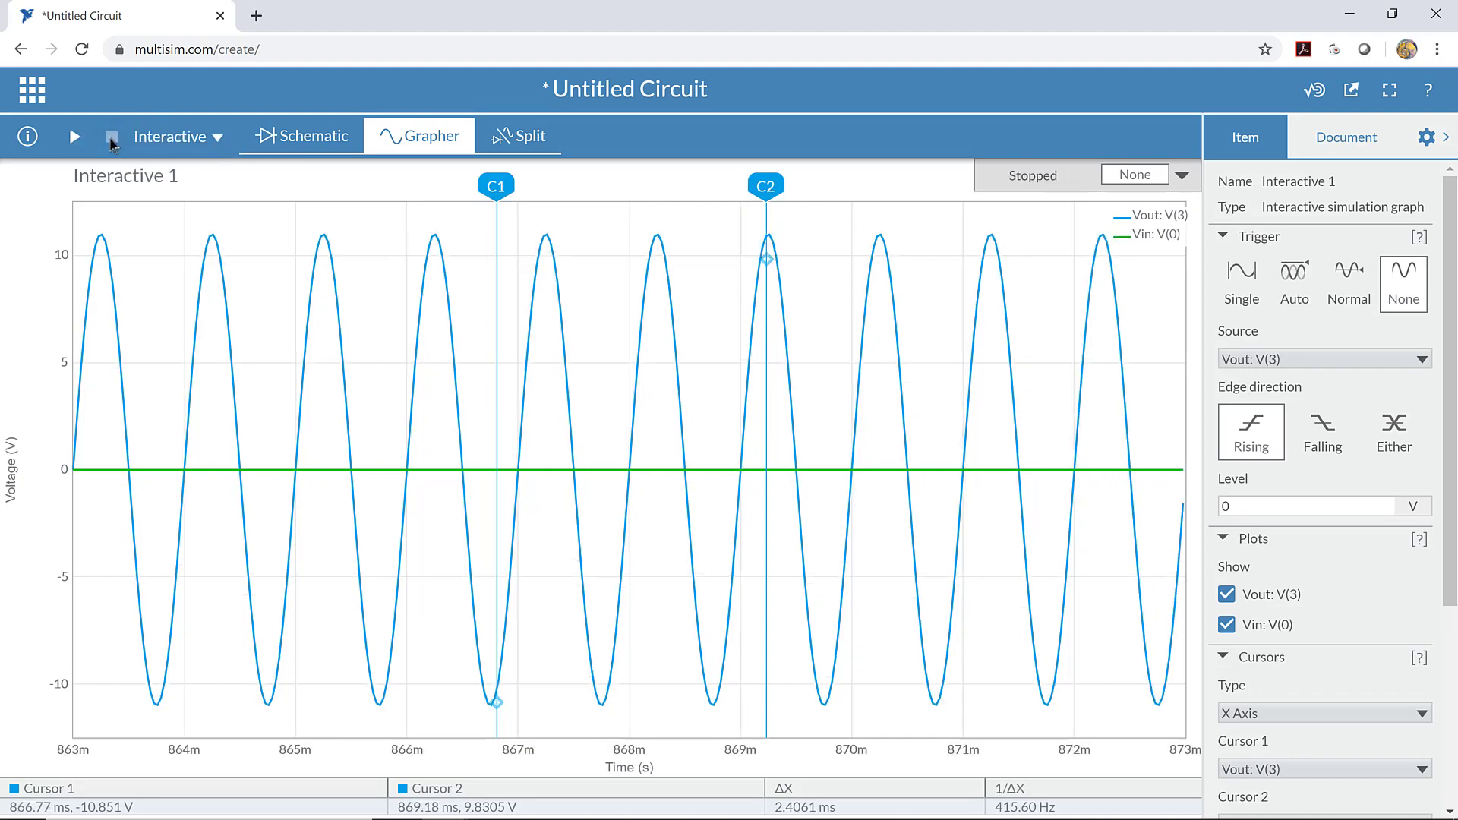
pyautogui.click(303, 144)
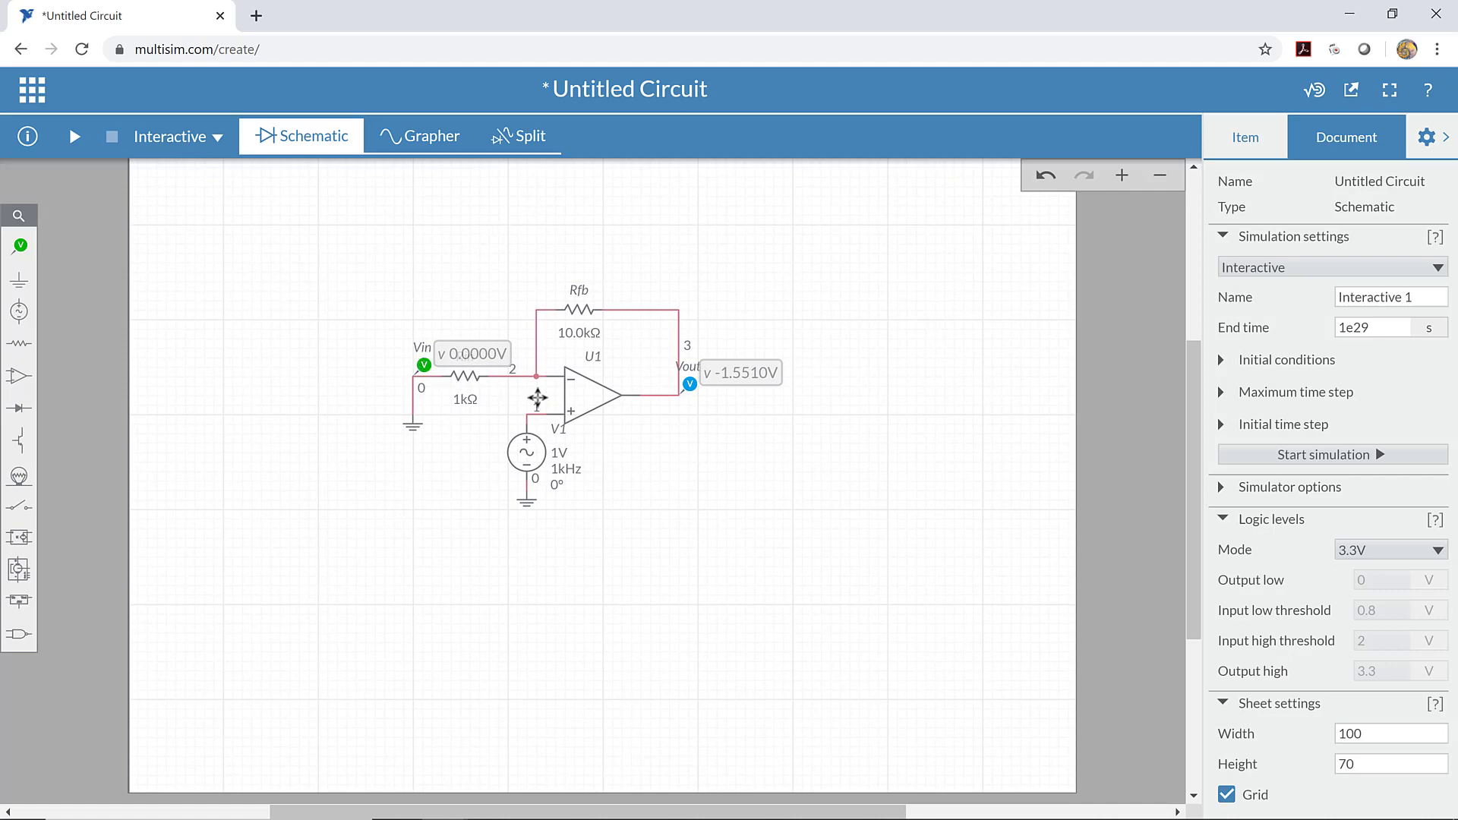
# Move the Vin probe to the wire between V1 and the non-inverting input, and simulate the circuit until both traces are plotted.
pyautogui.moveTo(538, 397); pyautogui.dragTo(535, 401)
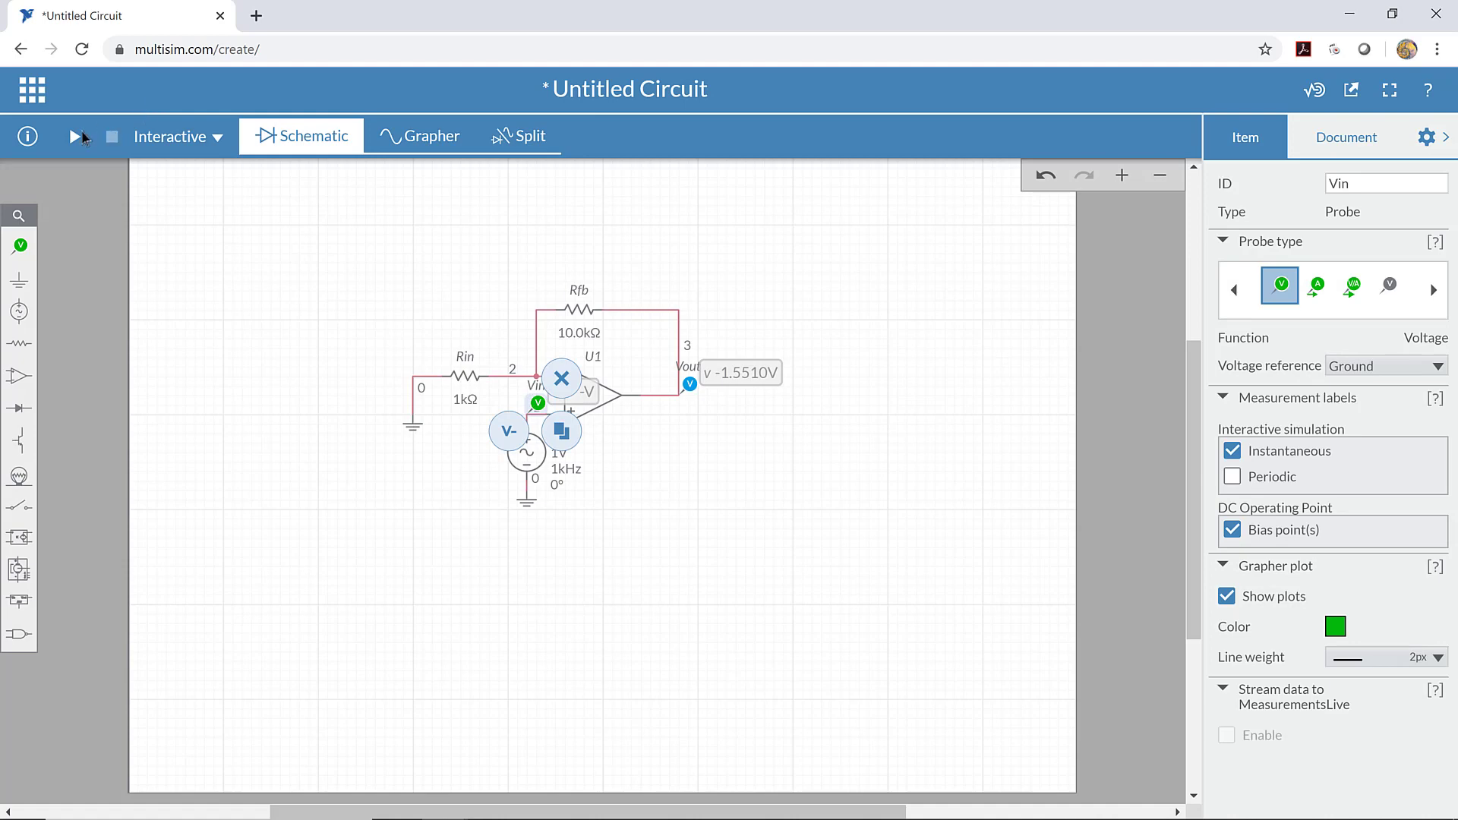
pyautogui.click(80, 136)
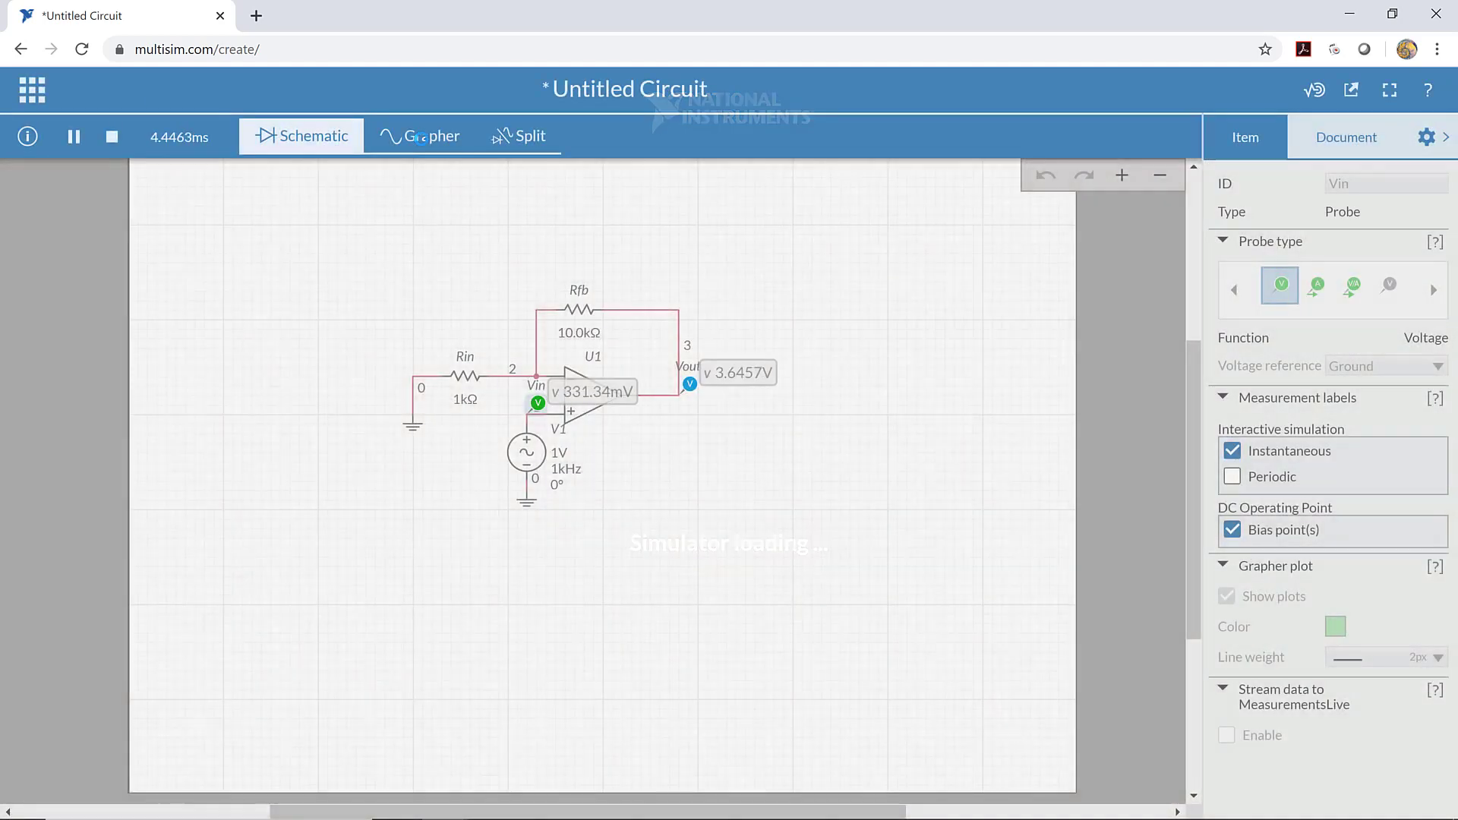
pyautogui.click(421, 139)
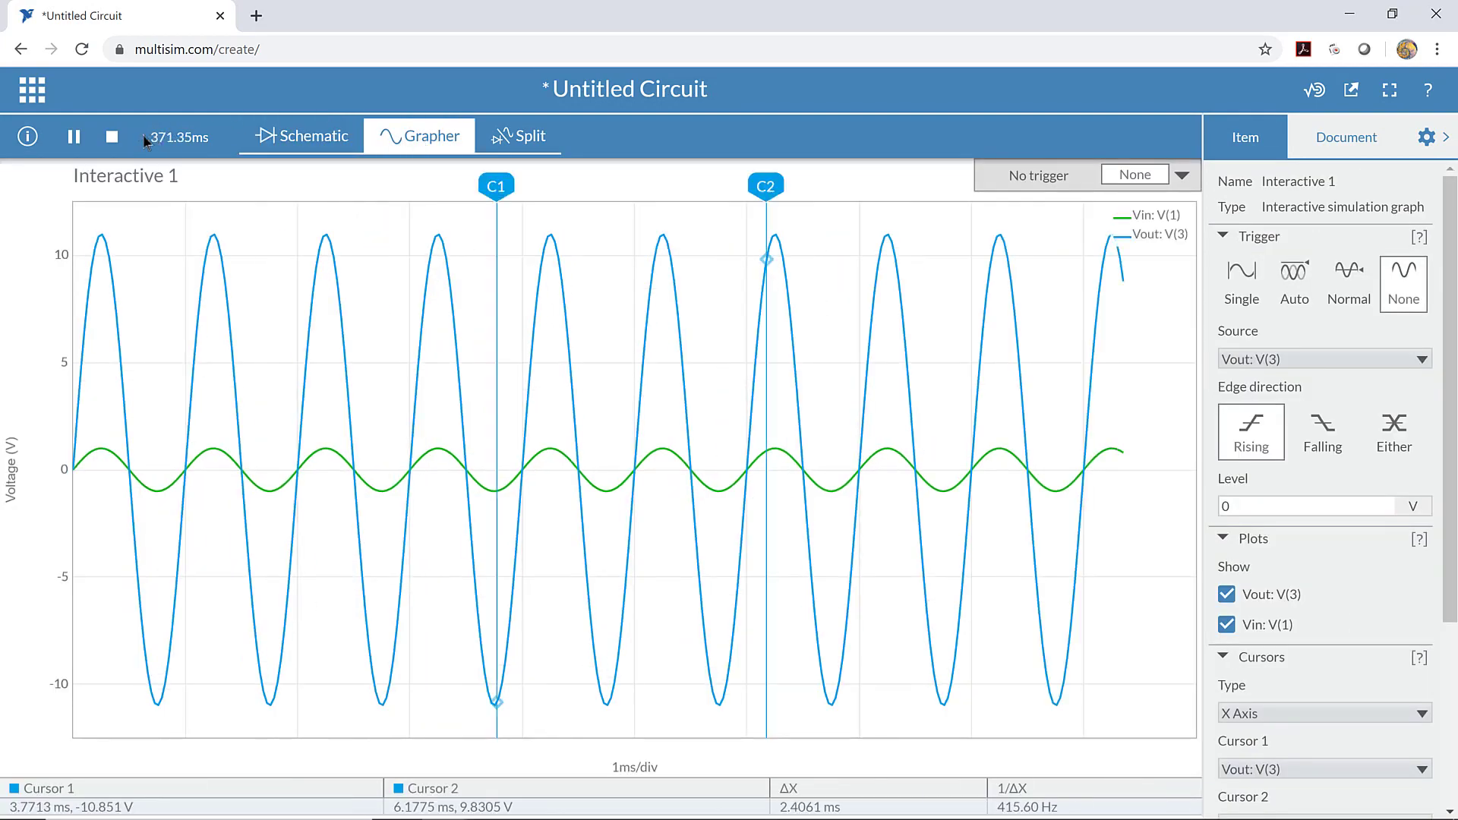
pyautogui.click(112, 137)
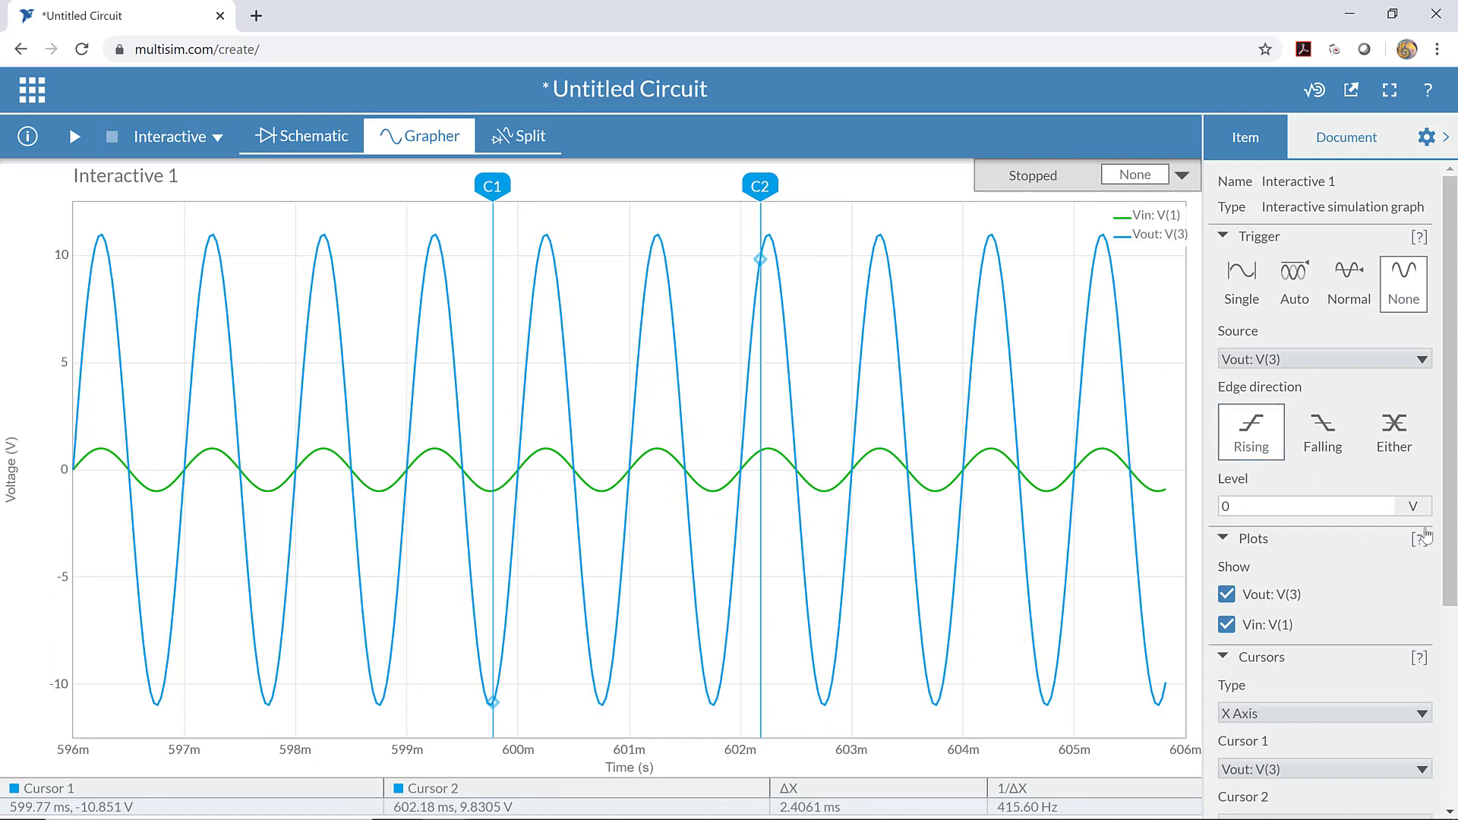
# Set the graph's time axis from 0 s to 2 ms and move Cursor 2 onto Vout's second positive peak at about 1.25 ms.
pyautogui.scroll(-4, 1448, 539)
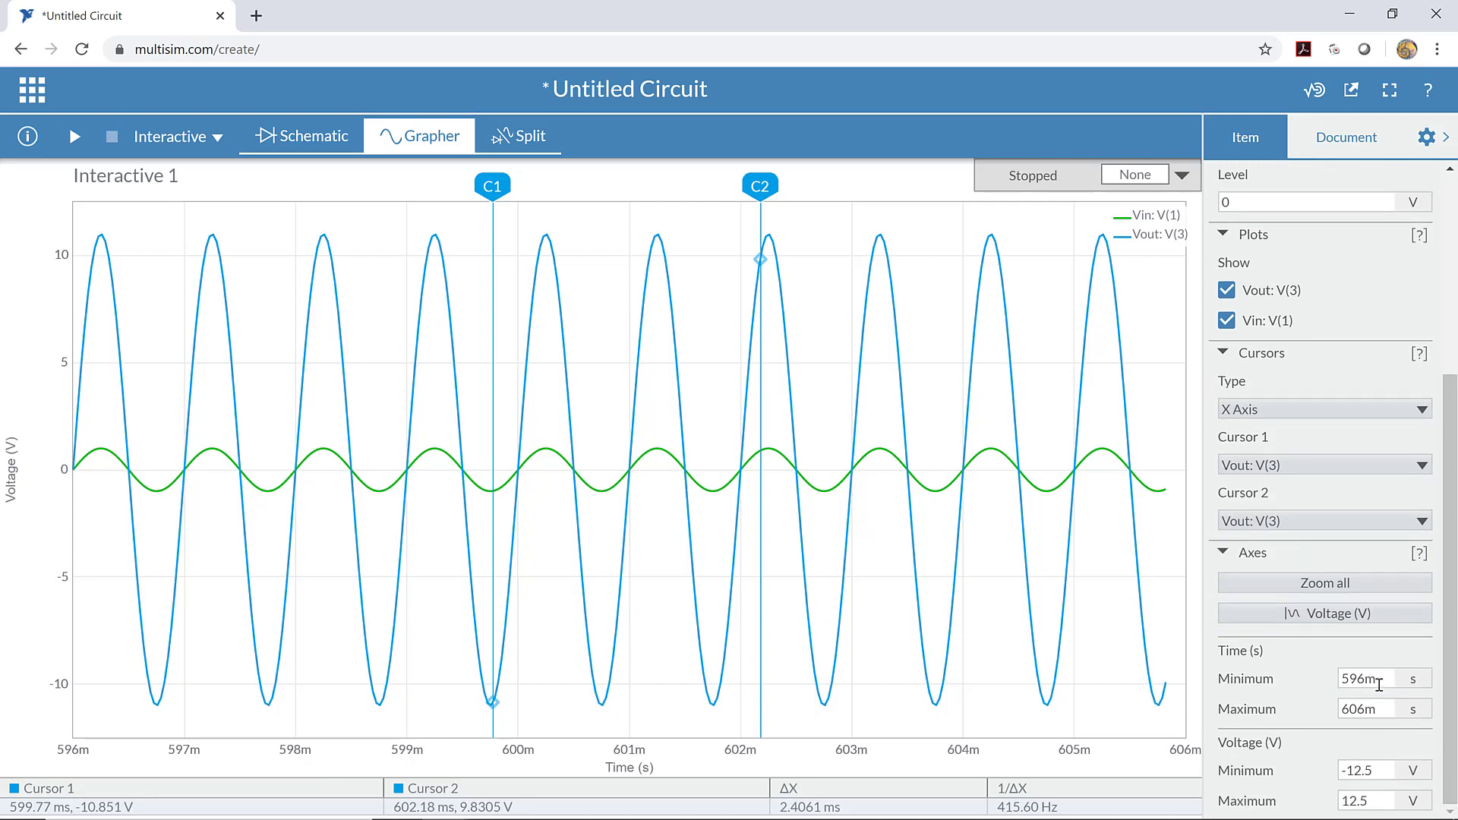
pyautogui.moveTo(1379, 683); pyautogui.dragTo(1288, 684)
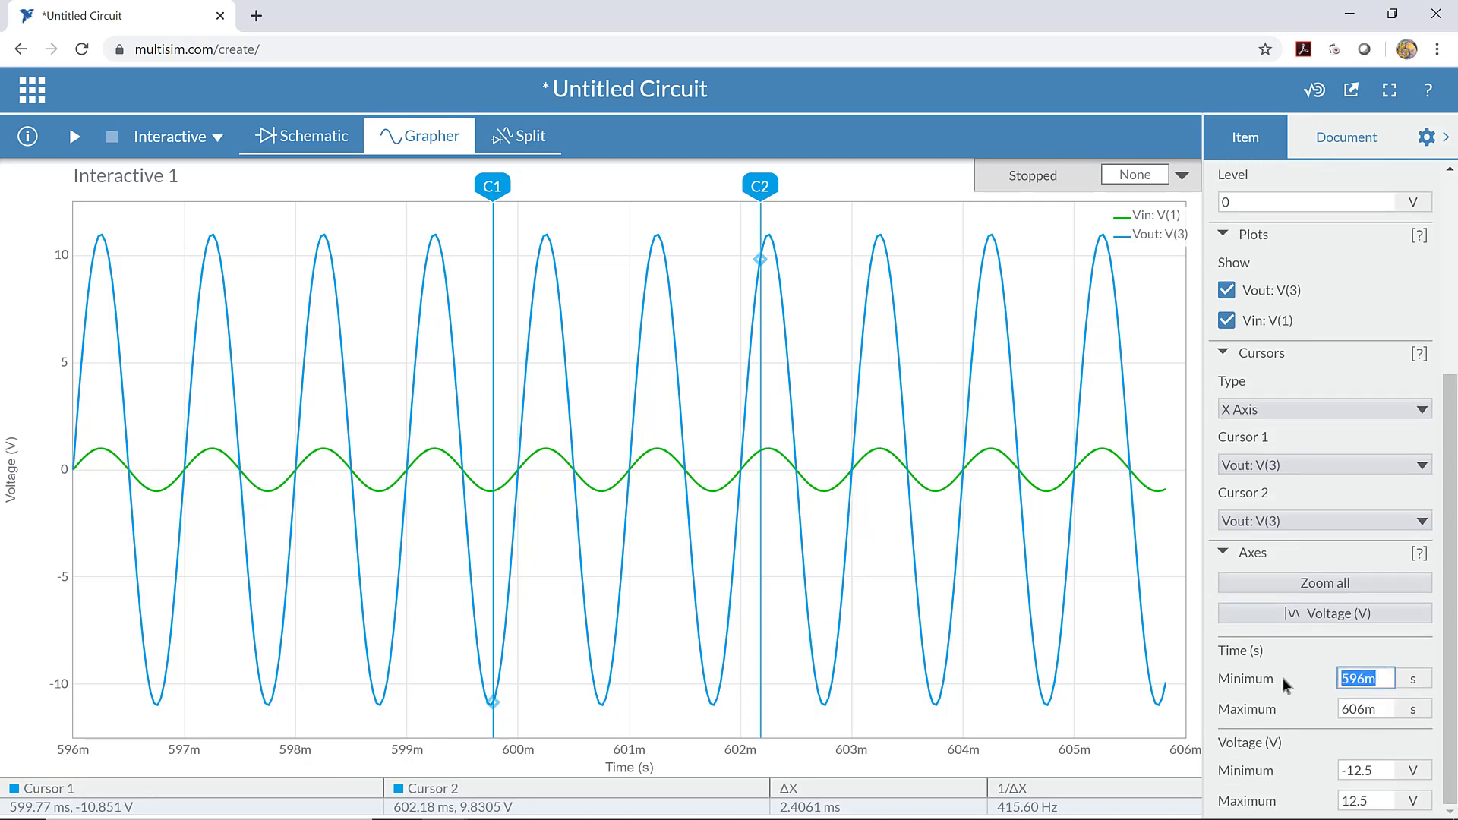
pyautogui.write('0')
pyautogui.press('Return')
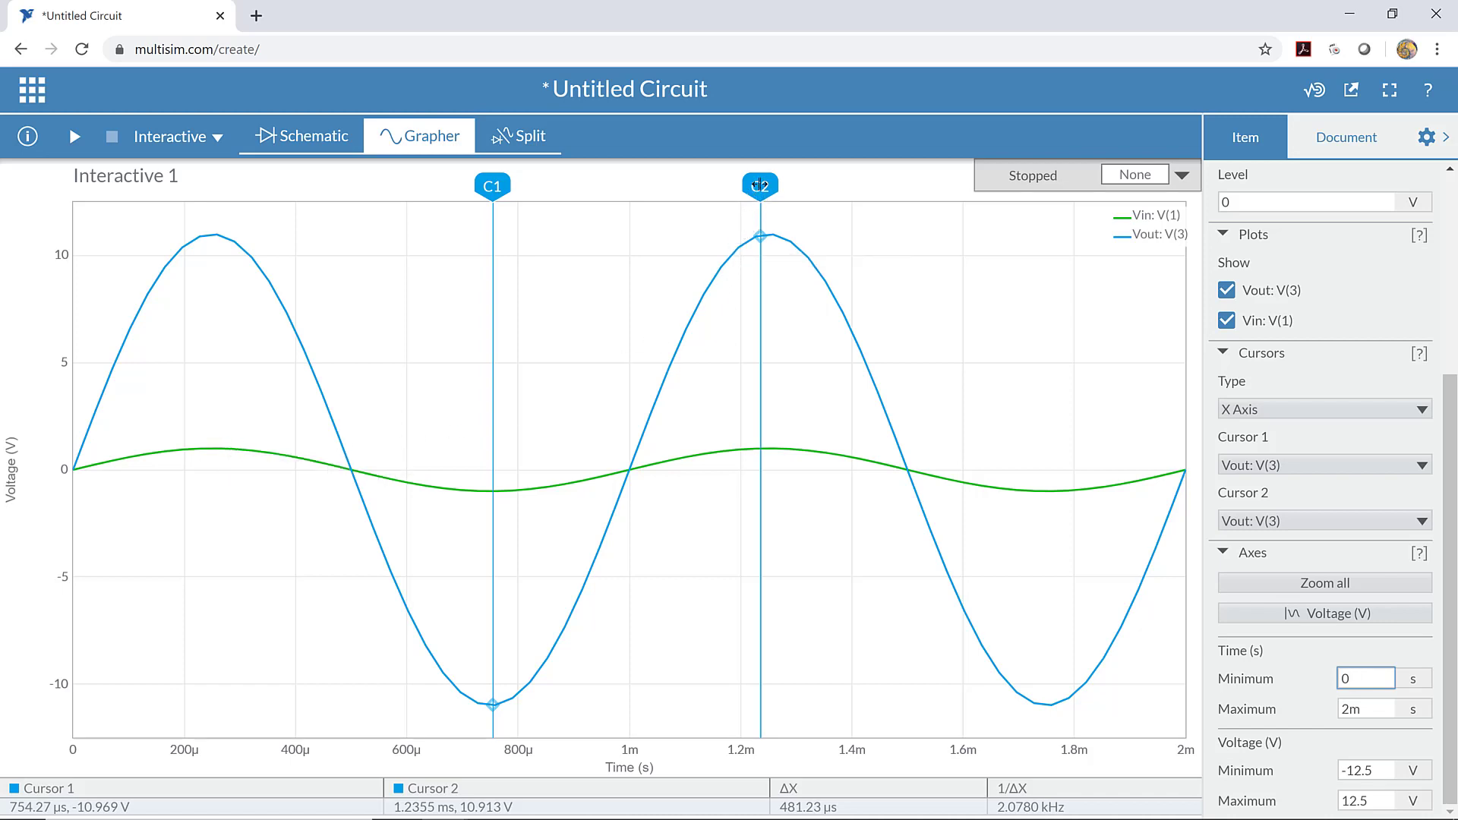
pyautogui.moveTo(760, 180); pyautogui.dragTo(767, 185)
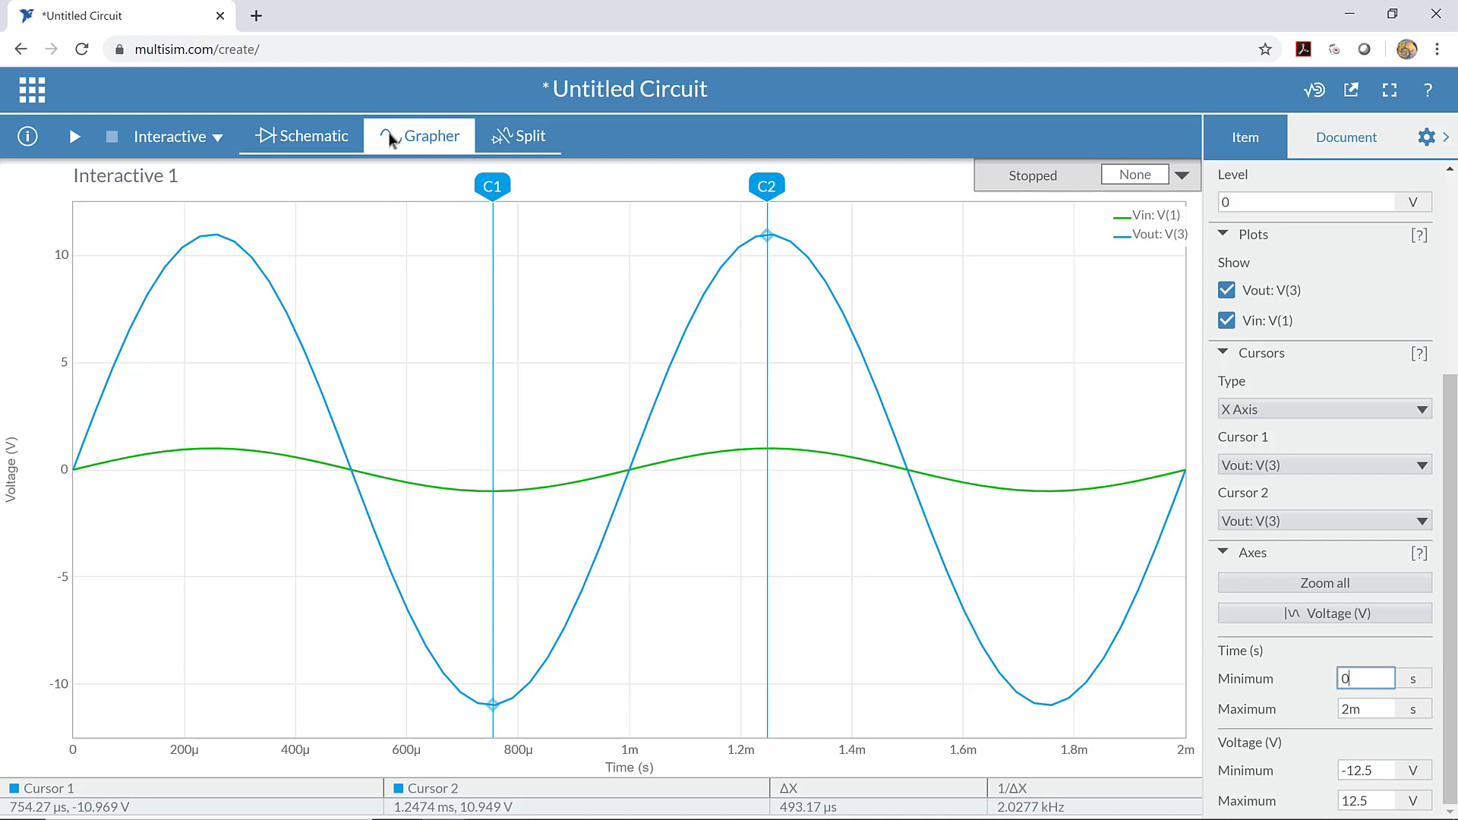
# Review the non-inverting circuit's schematic, compare its Vin and Vout waveforms in the graph, and return to the schematic.
pyautogui.click(302, 137)
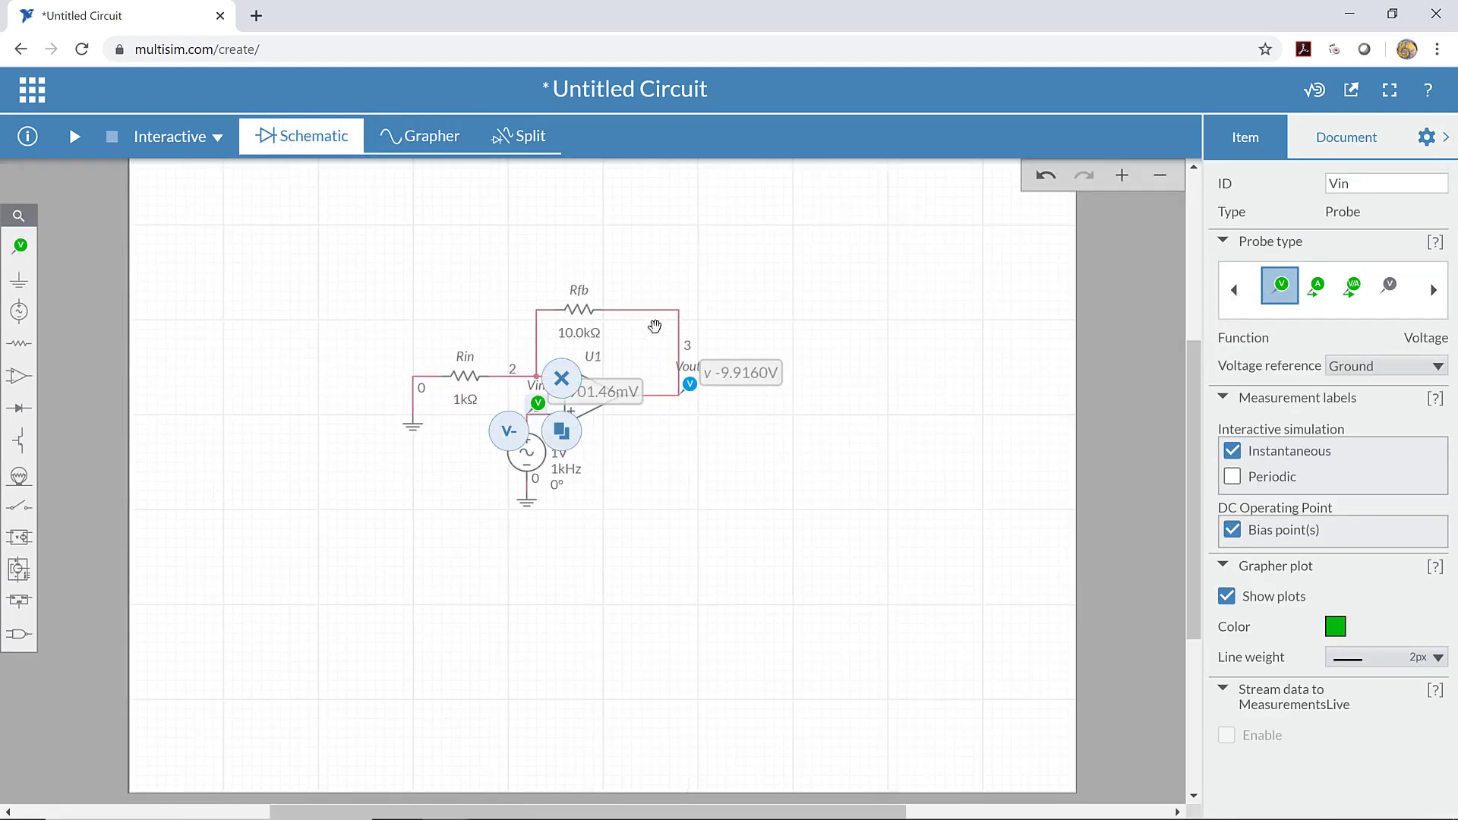
pyautogui.click(630, 257)
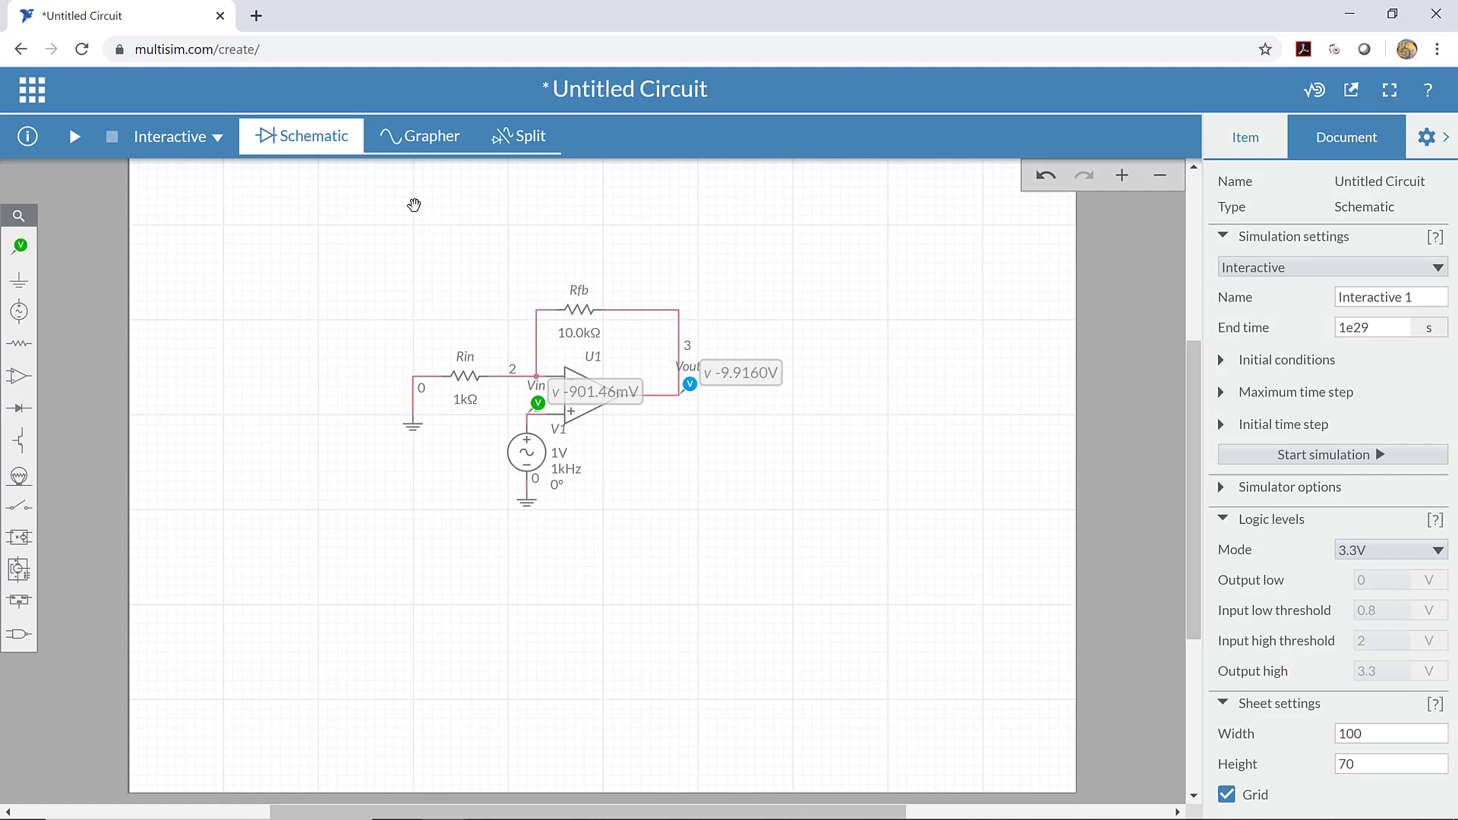
pyautogui.click(429, 144)
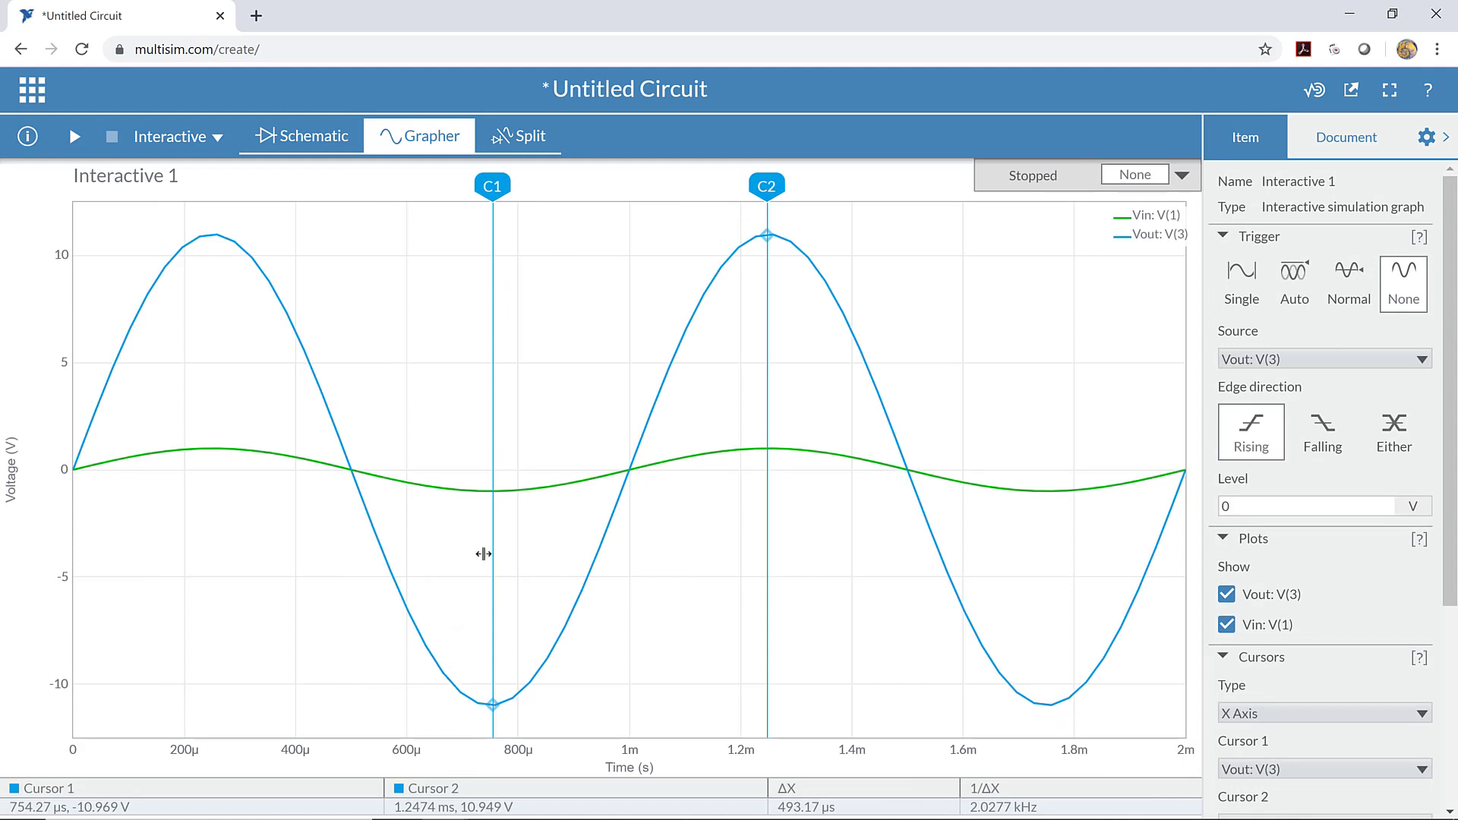
pyautogui.moveTo(691, 463)
pyautogui.moveTo(176, 453)
pyautogui.moveTo(218, 240)
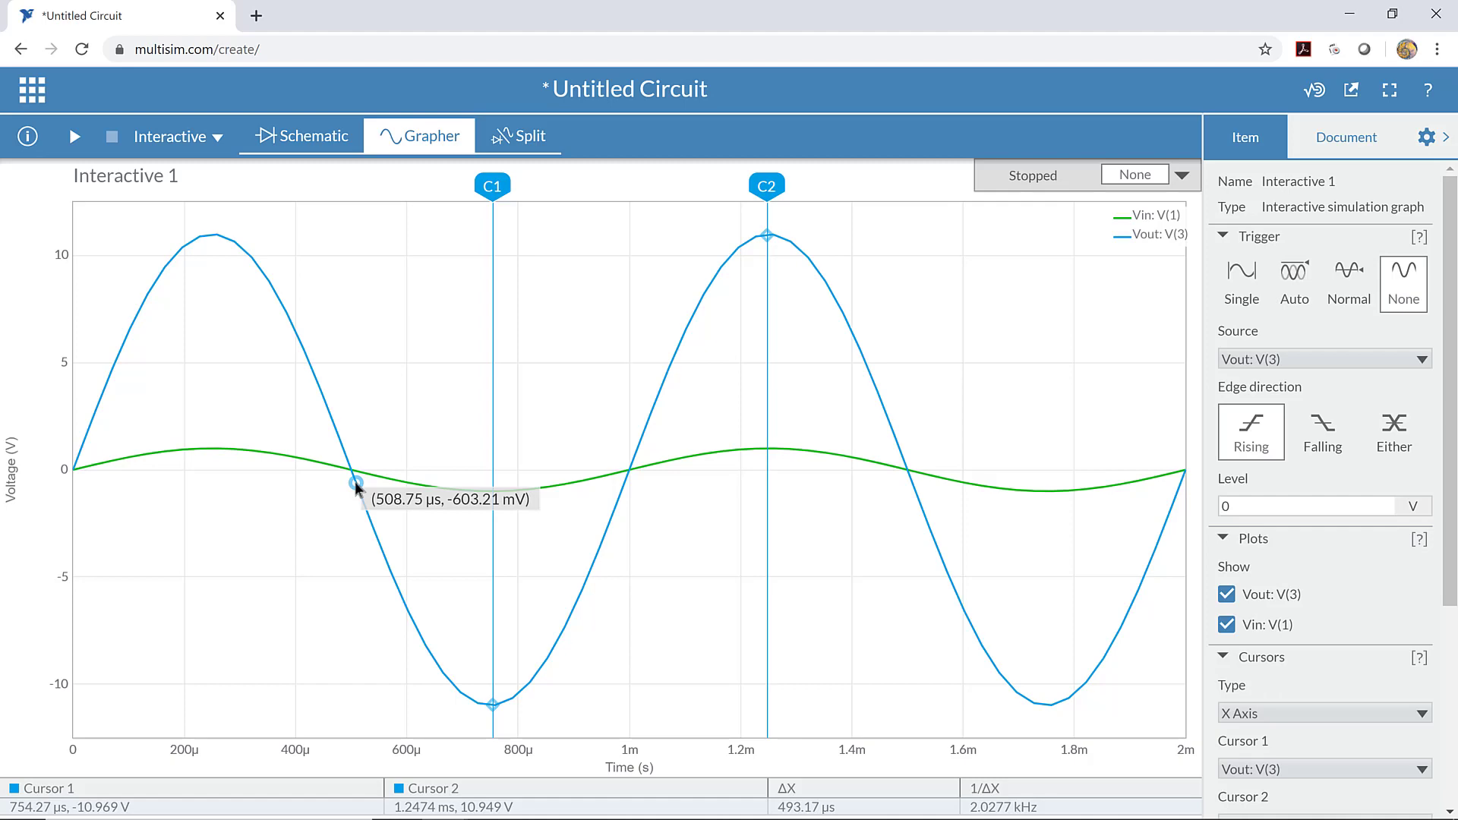
pyautogui.click(324, 140)
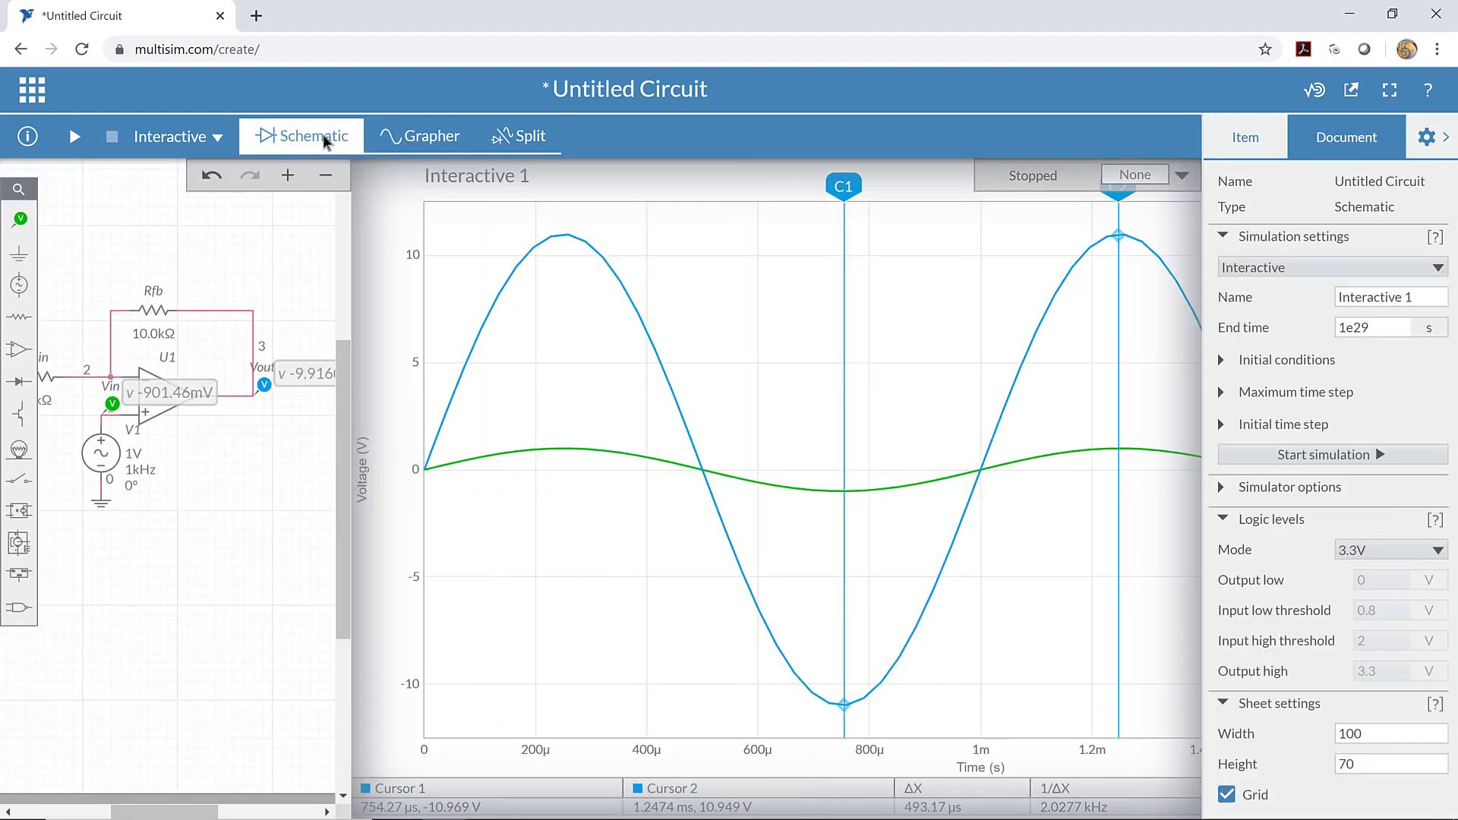